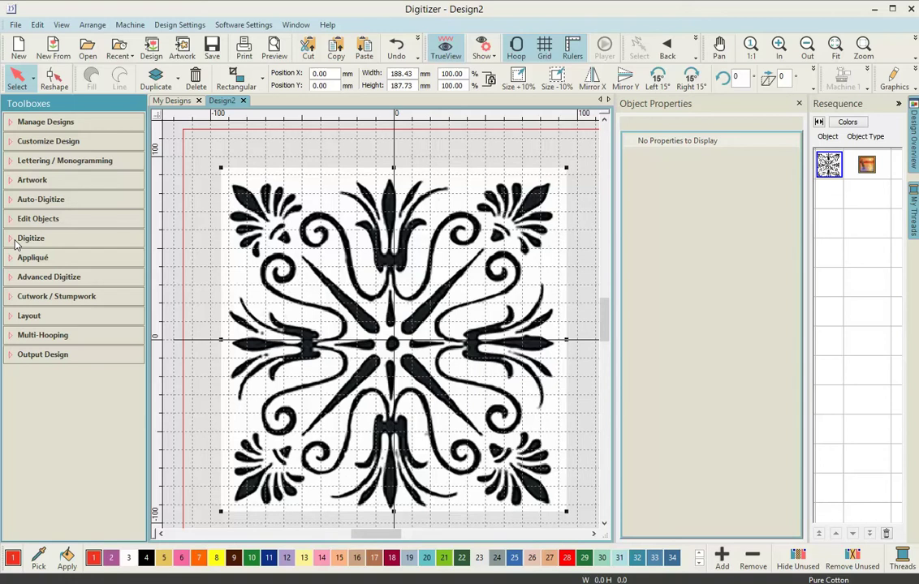
- Digitize a satin-filled circle with a radius of about 5.4 mm over the dot at the centre of the artwork
left_click(14, 240)
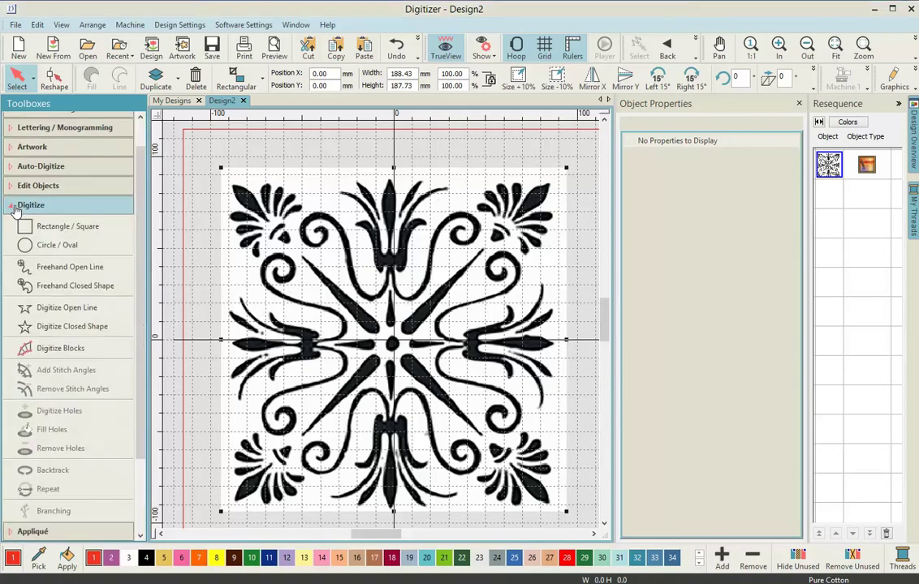
left_click(57, 247)
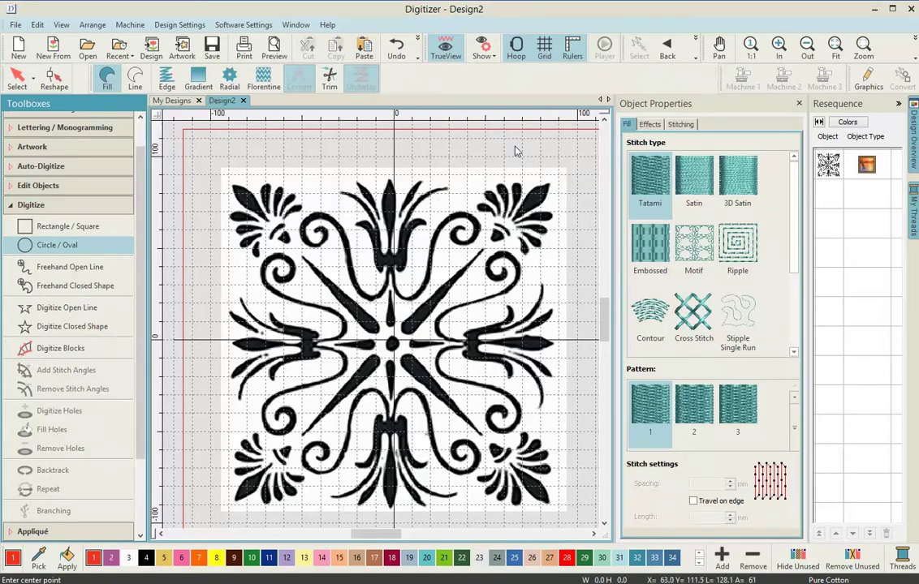
left_click(694, 178)
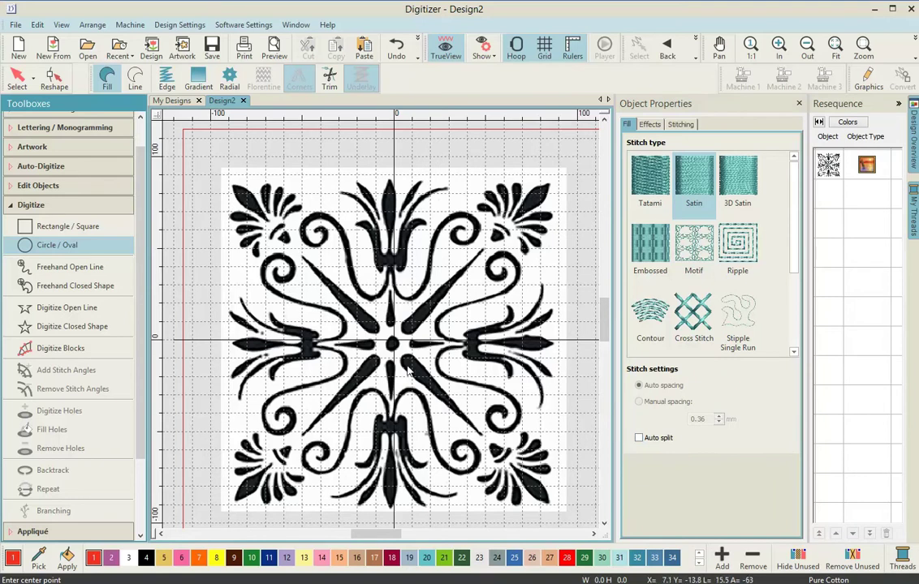
scroll(402, 359, "up", 6)
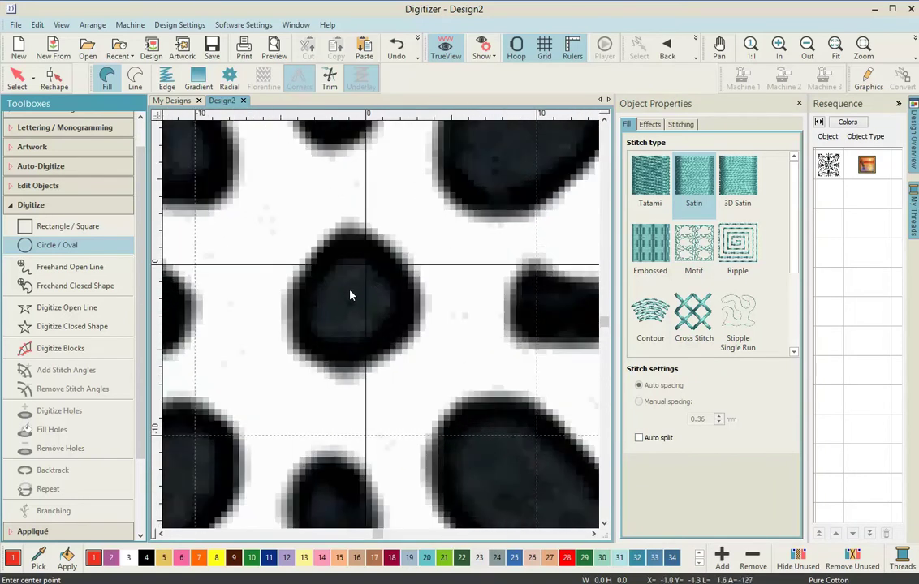
left_click(352, 307)
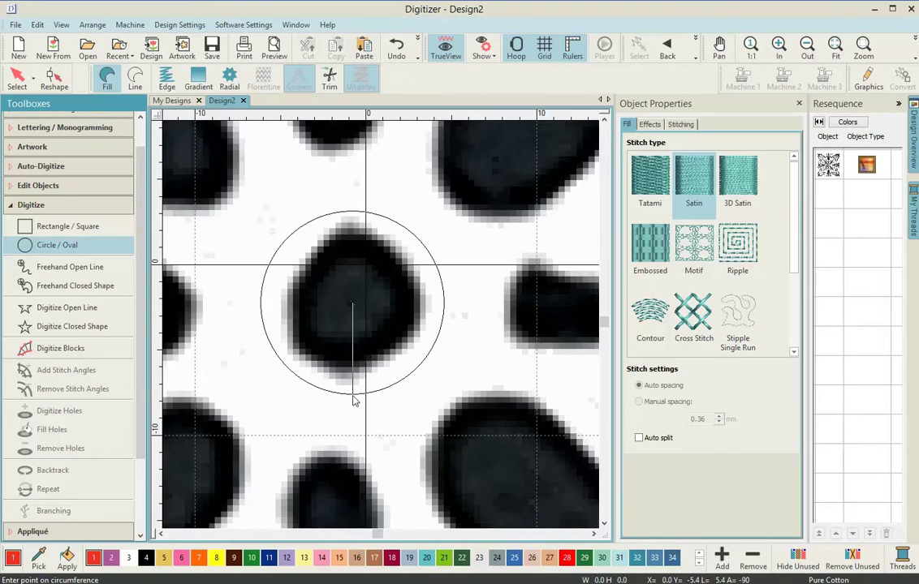
left_click(352, 399)
key("Return")
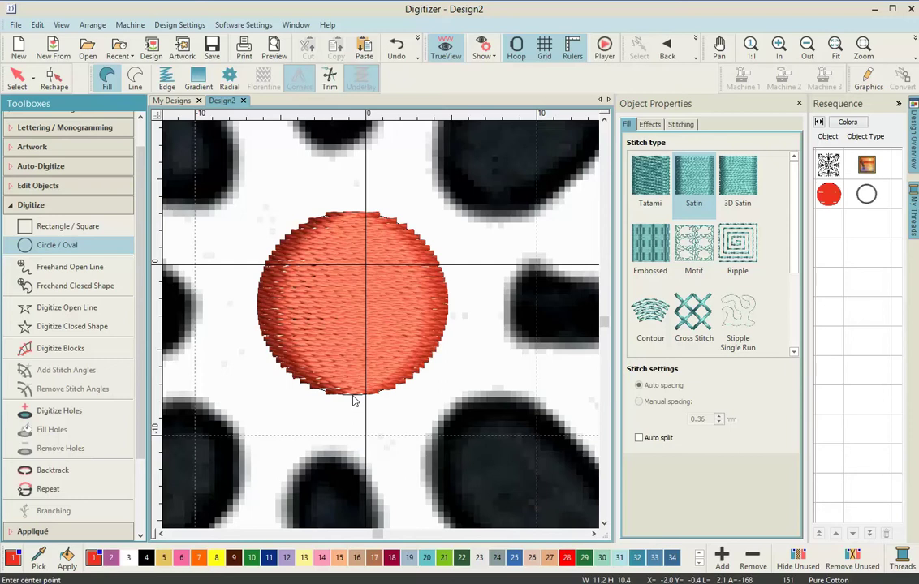
- Digitize a closed satin-filled shape about 43 by 42 mm, tracing the upper-left diagonal teardrop from its tip around the rounded end and back
scroll(382, 324, "down", 4)
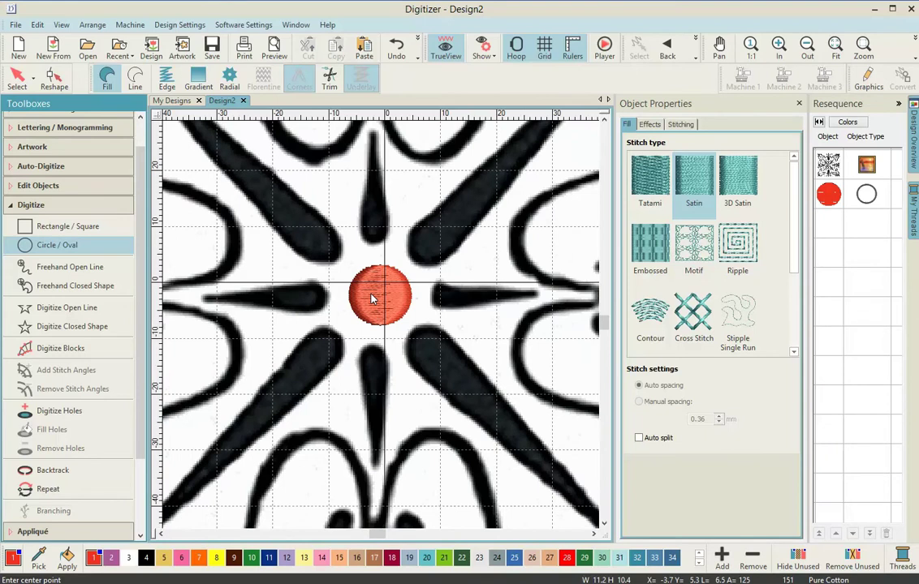
left_click(96, 327)
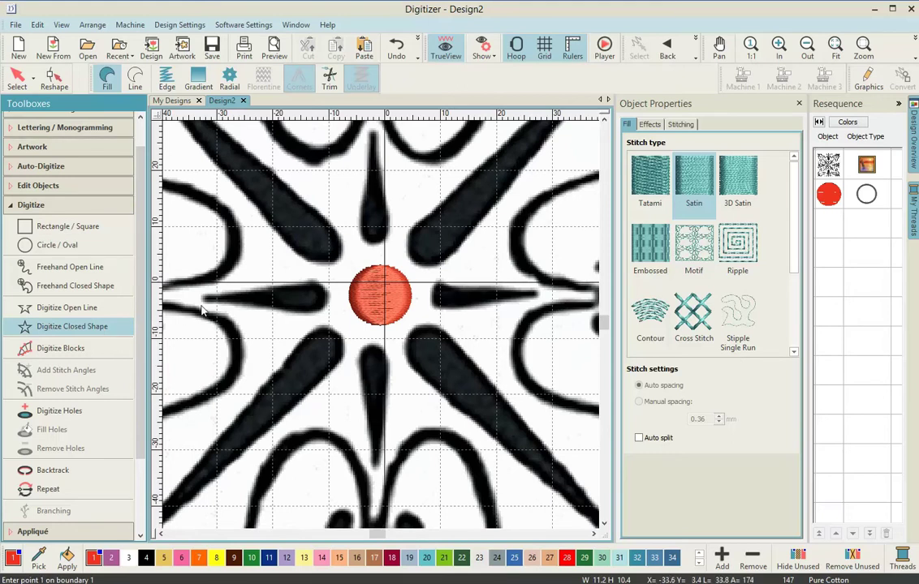
left_click(106, 77)
key("c")
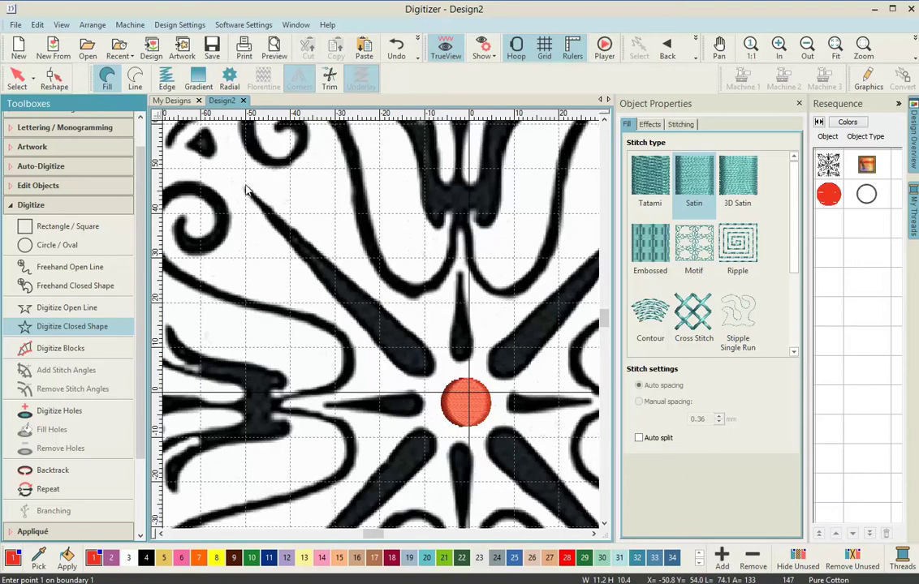
left_click(286, 226)
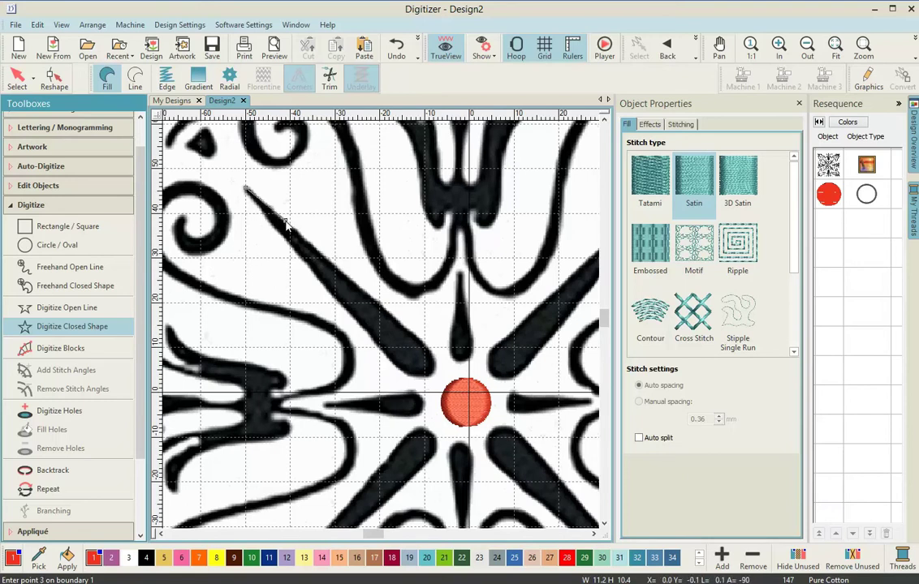
left_click(350, 280)
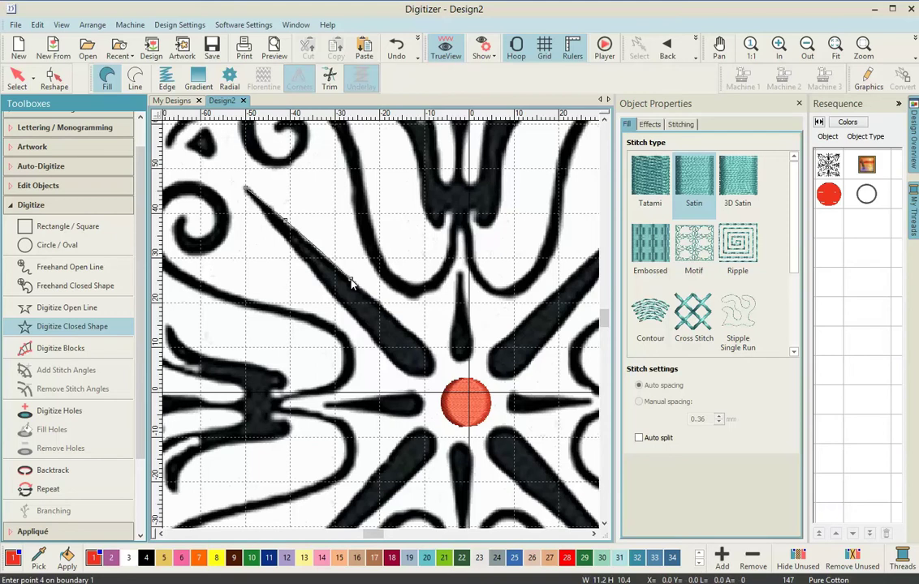
left_click(415, 337)
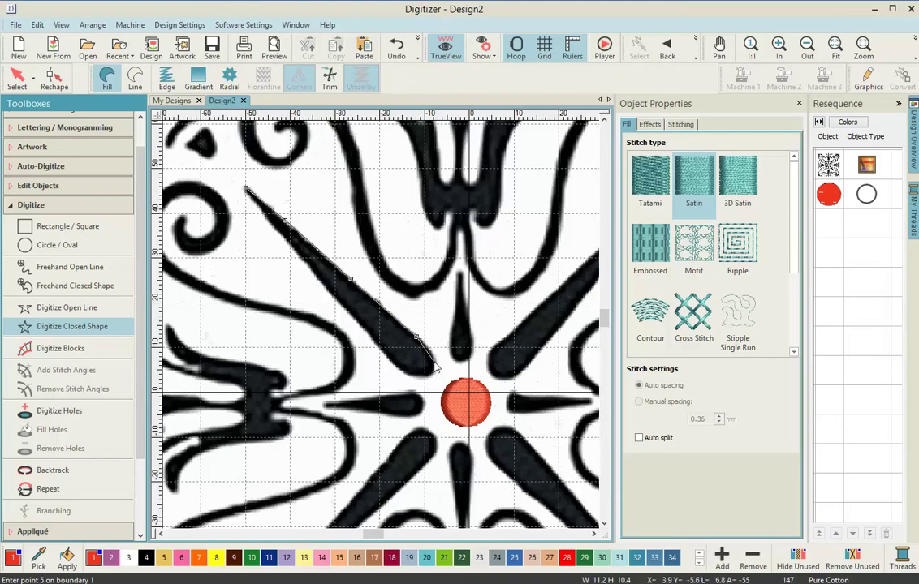
scroll(380, 326, "up", 3)
left_click(383, 319)
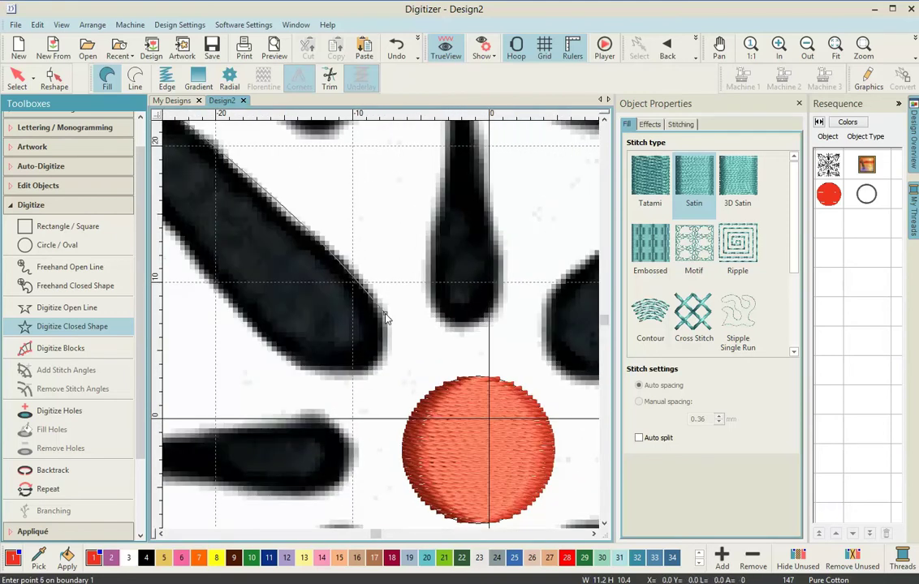
left_click(384, 371)
left_click(349, 374)
left_click(290, 362)
left_click(195, 260)
key("BackSpace")
left_click(259, 276)
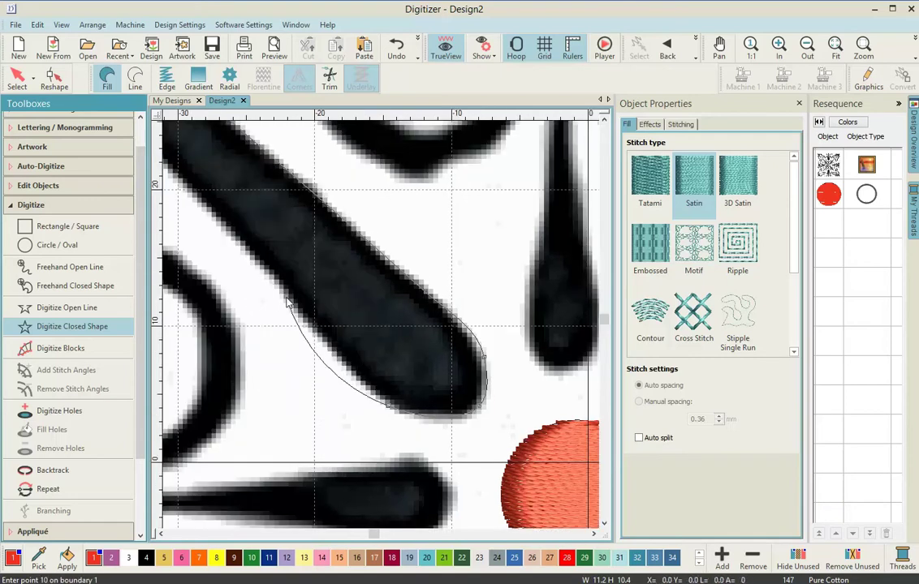
left_click(281, 243)
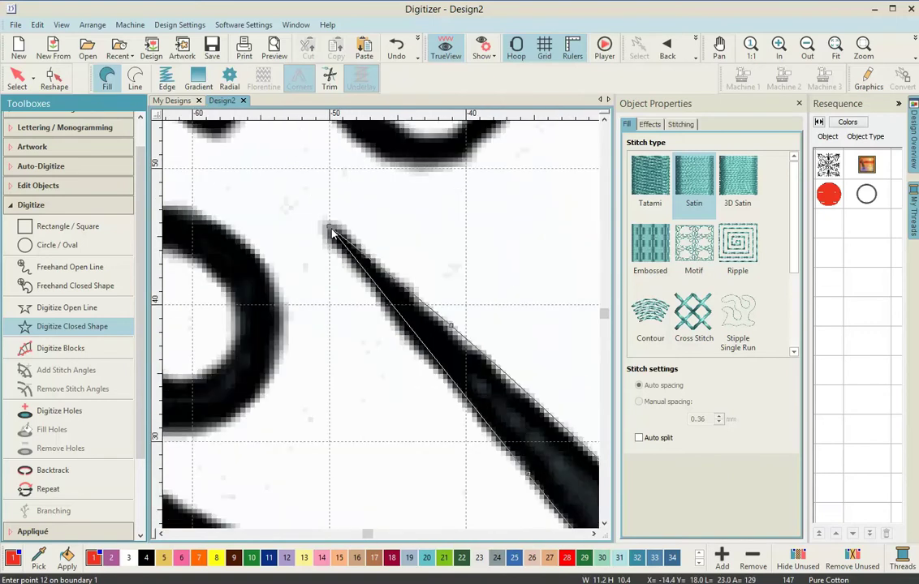
left_click(331, 233)
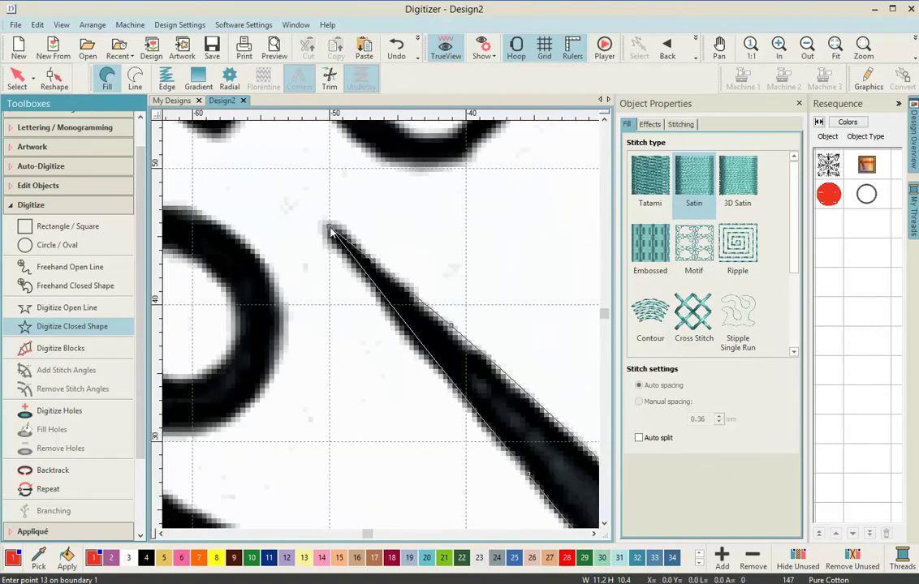
key("Return")
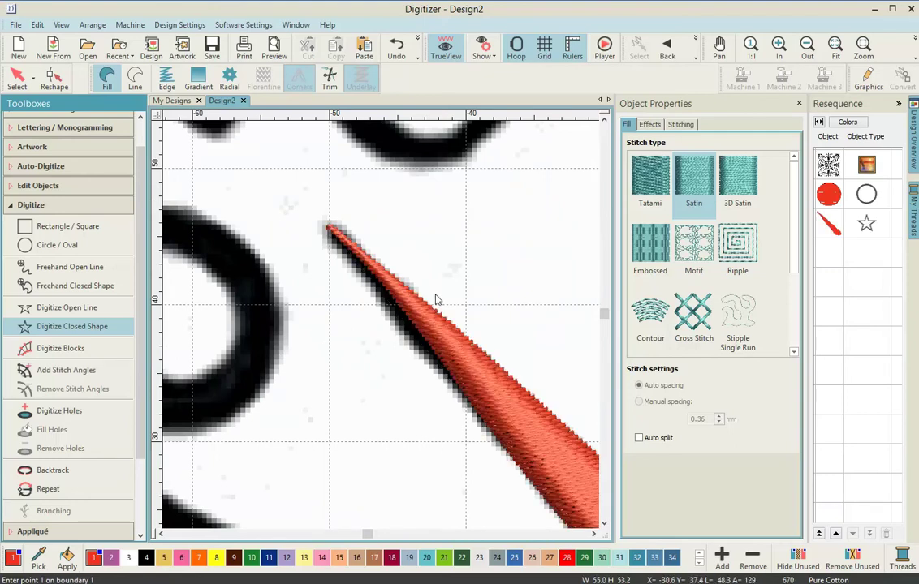
- Set the stitch angle of the diagonal teardrop to 45°
scroll(398, 349, "down", 2)
scroll(398, 349, "down", 2)
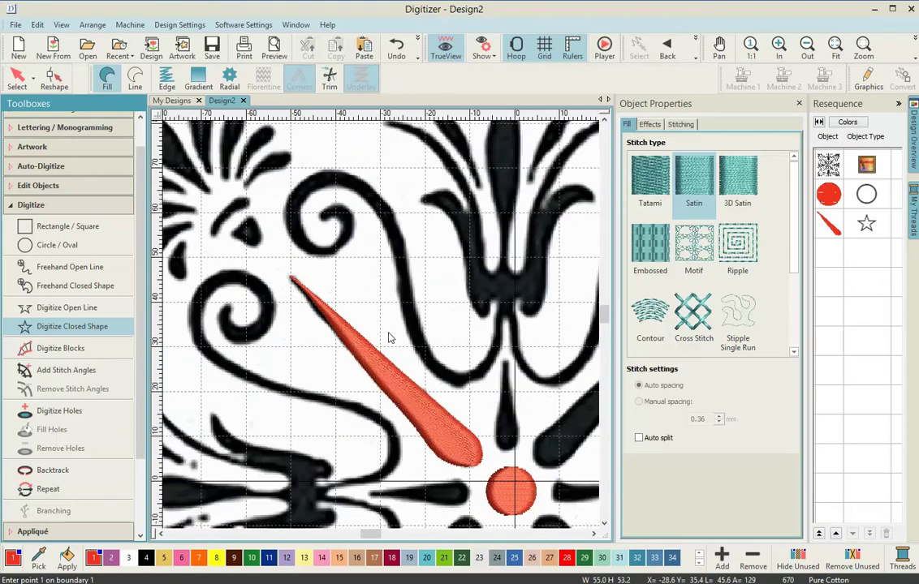
left_click(606, 524)
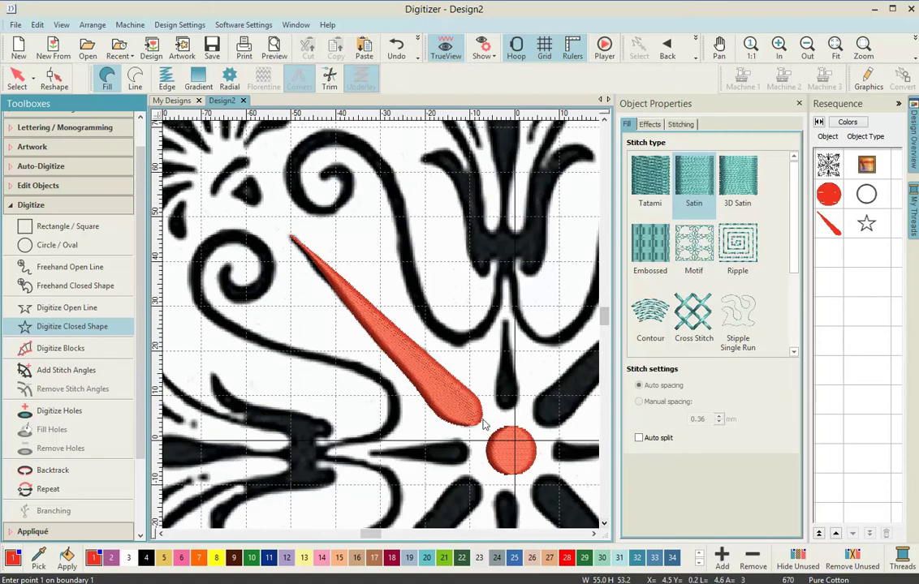
scroll(375, 334, "up", 1)
scroll(332, 287, "down", 1)
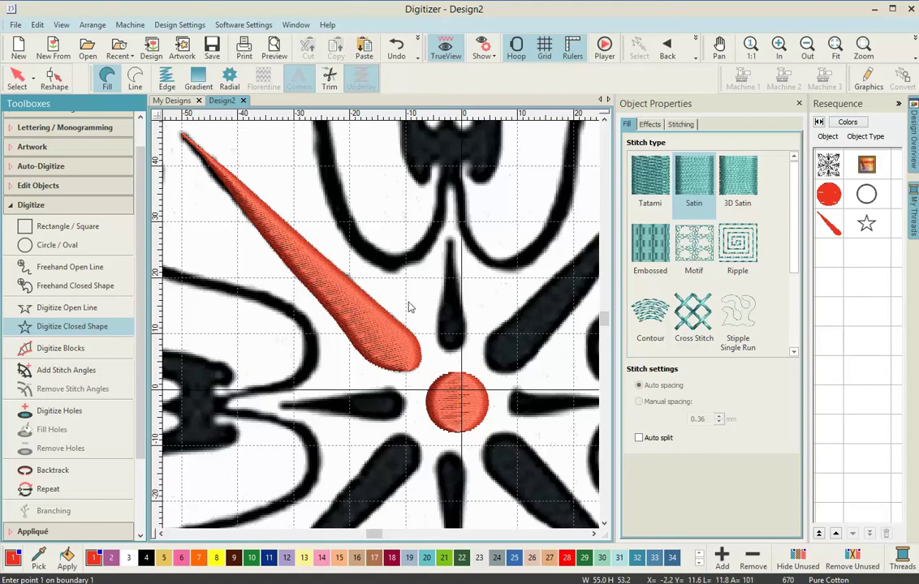
left_click(828, 226)
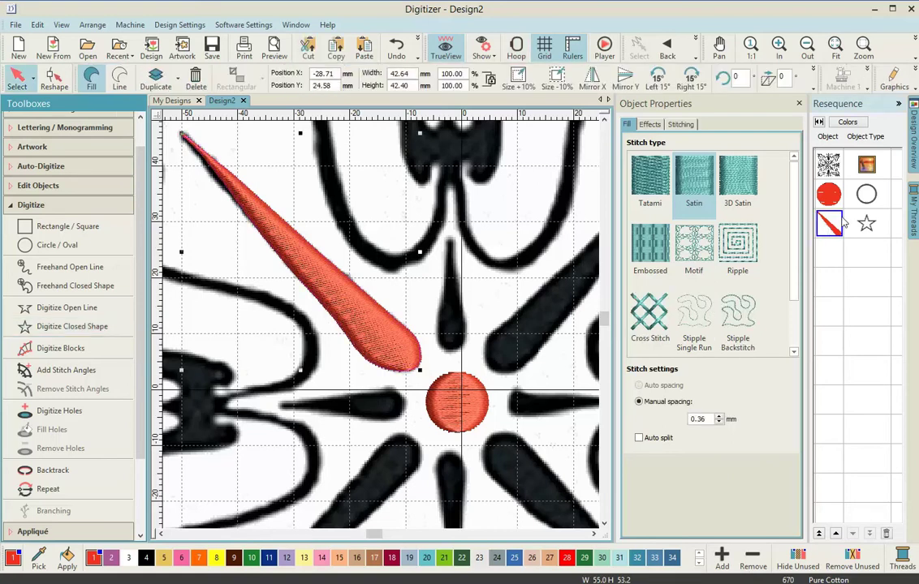
left_click(682, 125)
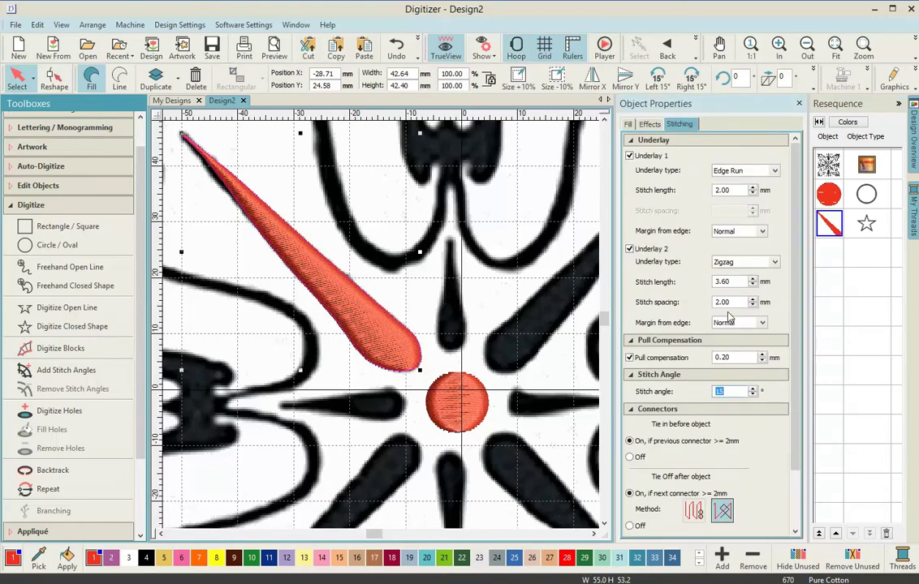
scroll(728, 298, "down", 1)
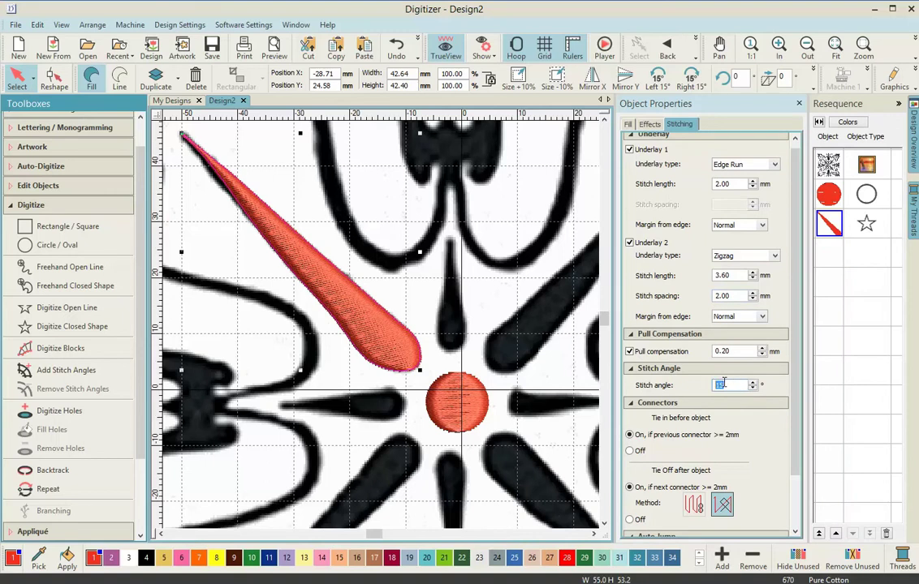
type("45")
key("Return")
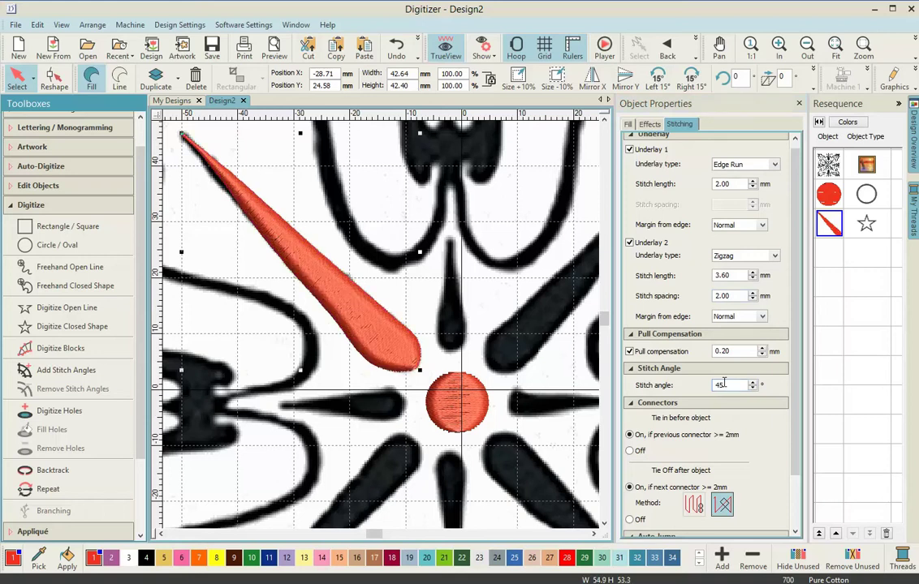
- Reshape the diagonal teardrop by moving the control point on the lower side of its rounded end to follow the artwork's edge
scroll(290, 249, "up", 1)
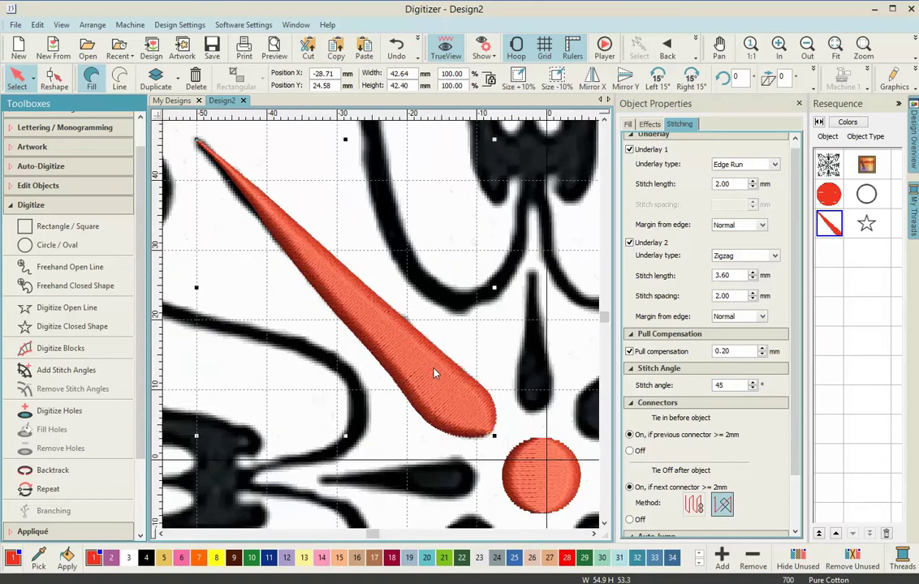
scroll(380, 328, "down", 3)
scroll(383, 329, "up", 2)
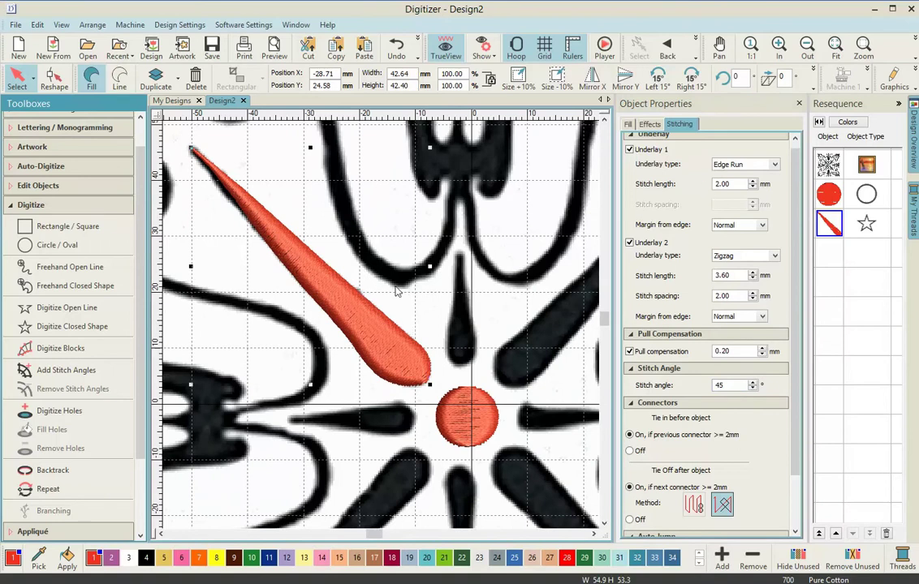
left_click(55, 78)
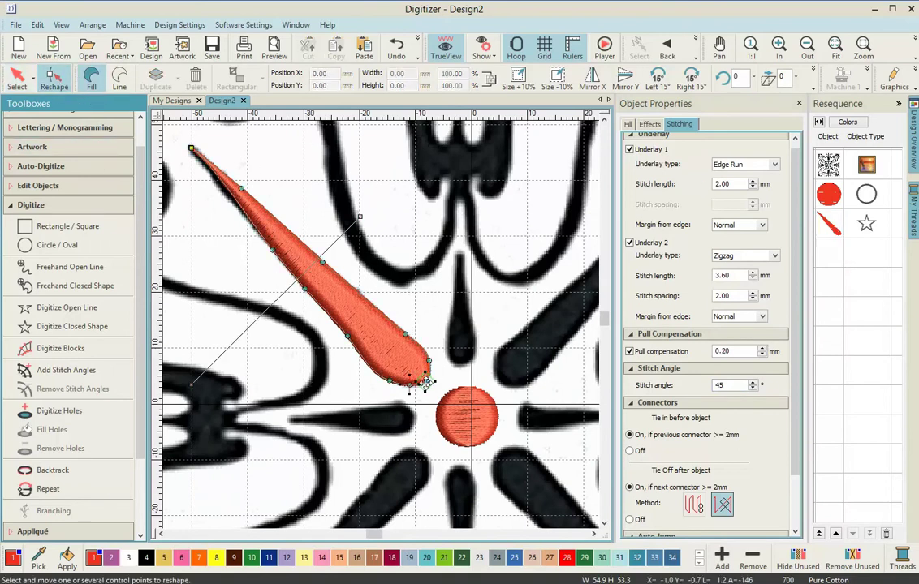
scroll(420, 393, "up", 1)
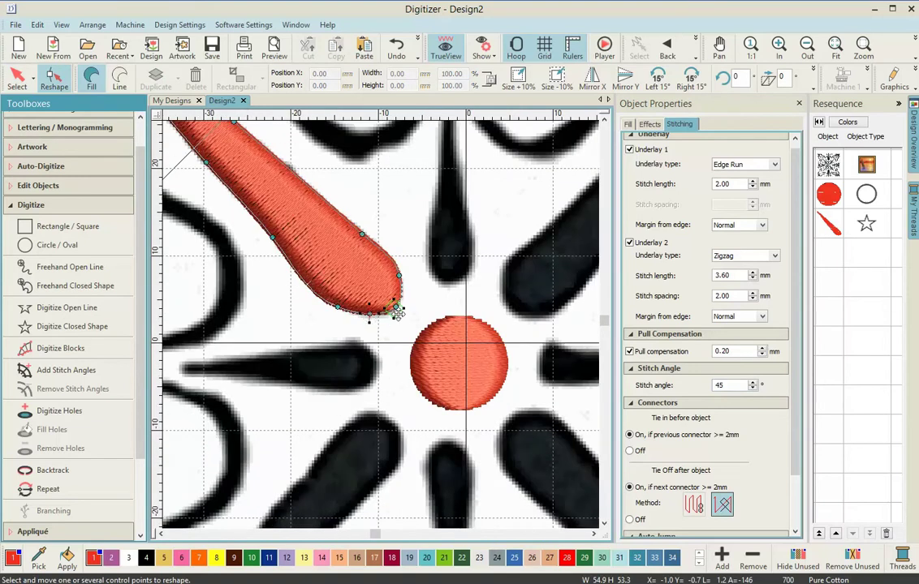
scroll(382, 322, "down", 1)
scroll(405, 327, "down", 1)
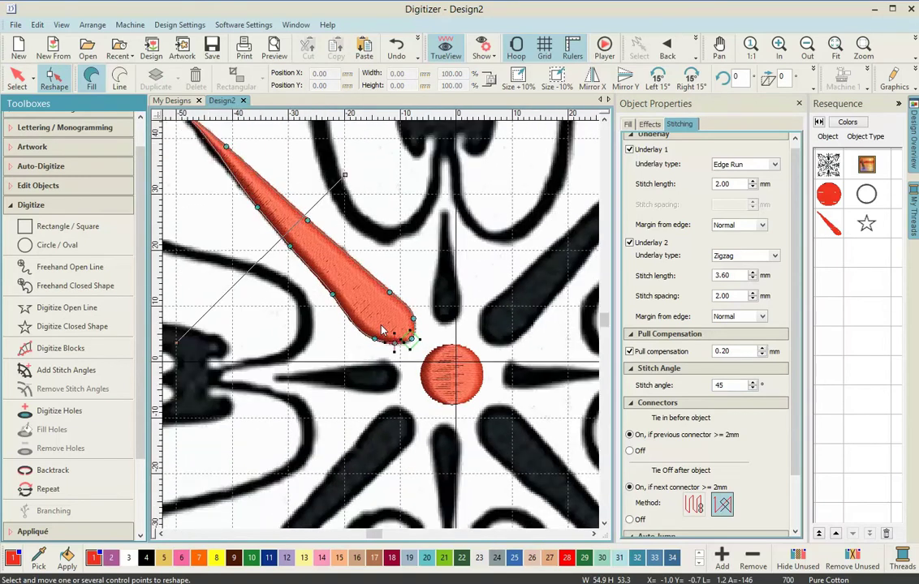
scroll(383, 330, "up", 2)
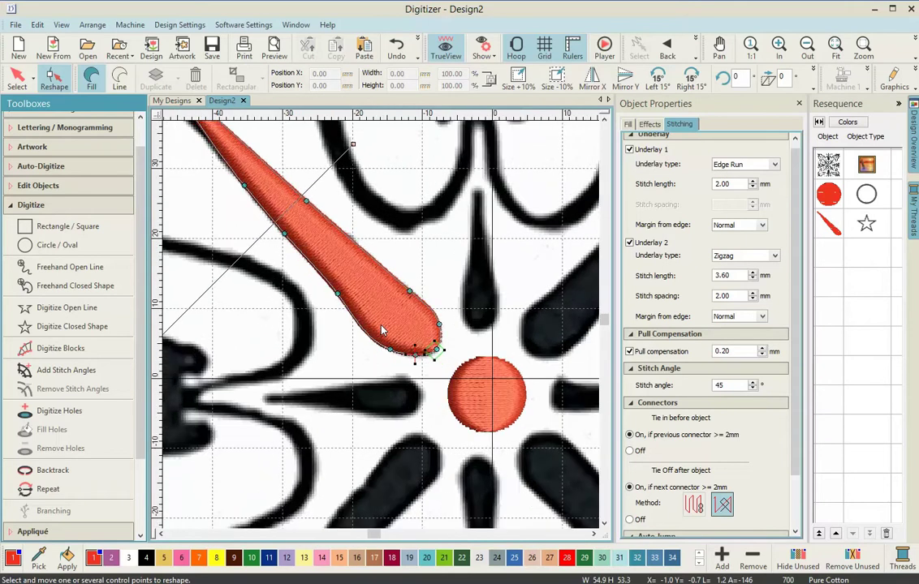
left_click_drag(395, 364, 374, 346)
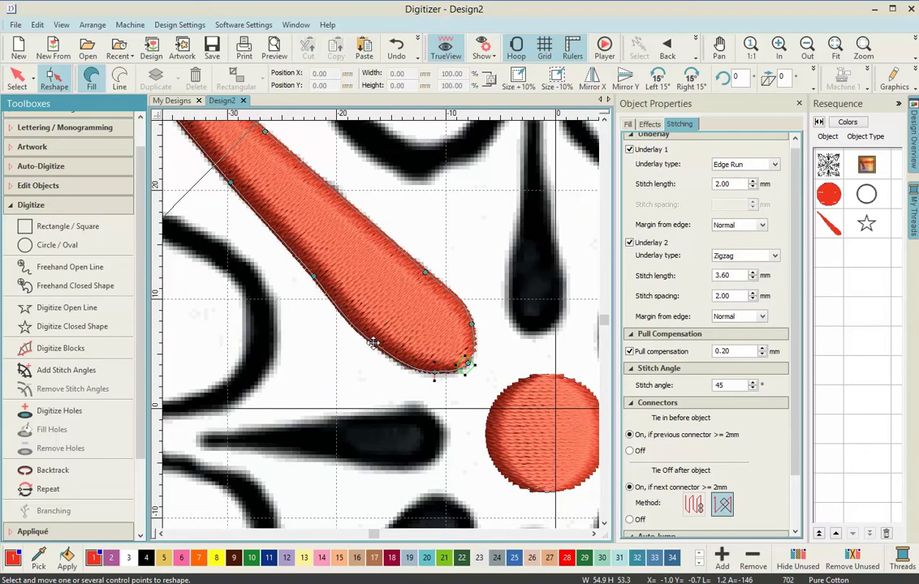
scroll(382, 337, "down", 2)
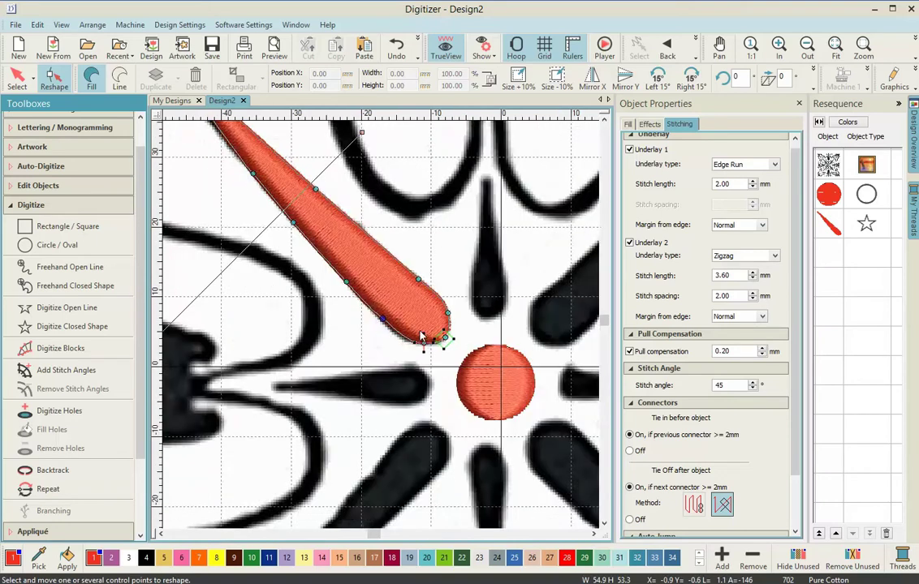
scroll(388, 330, "down", 3)
scroll(381, 329, "up", 1)
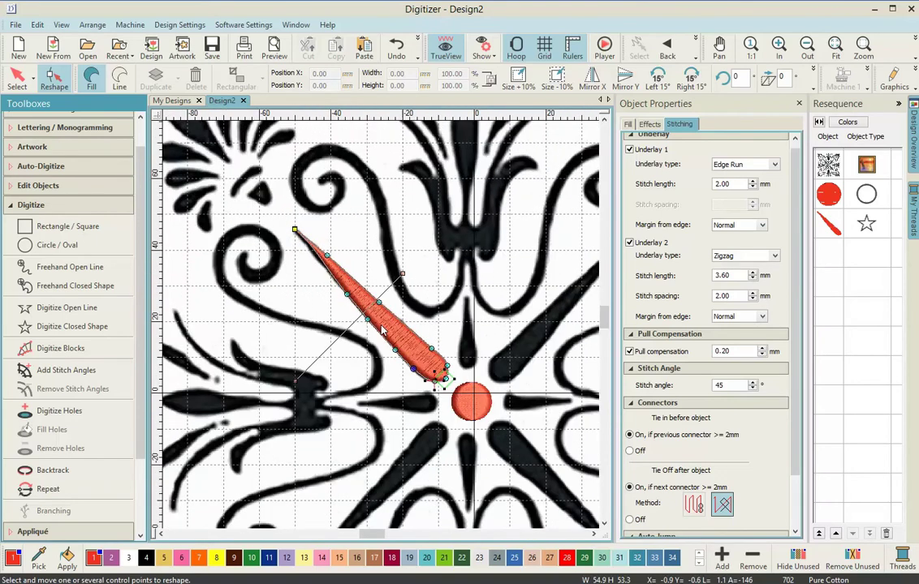
left_click(14, 79)
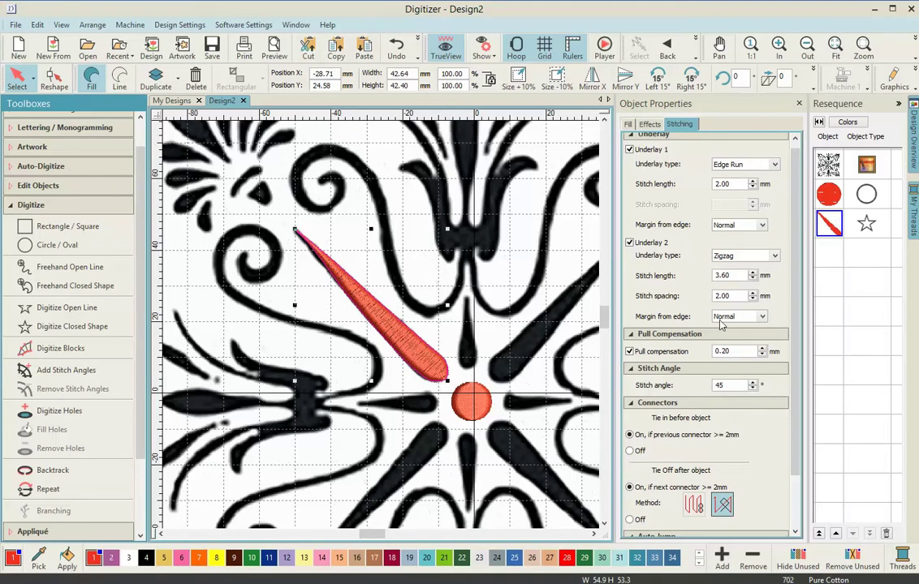
left_click(593, 534)
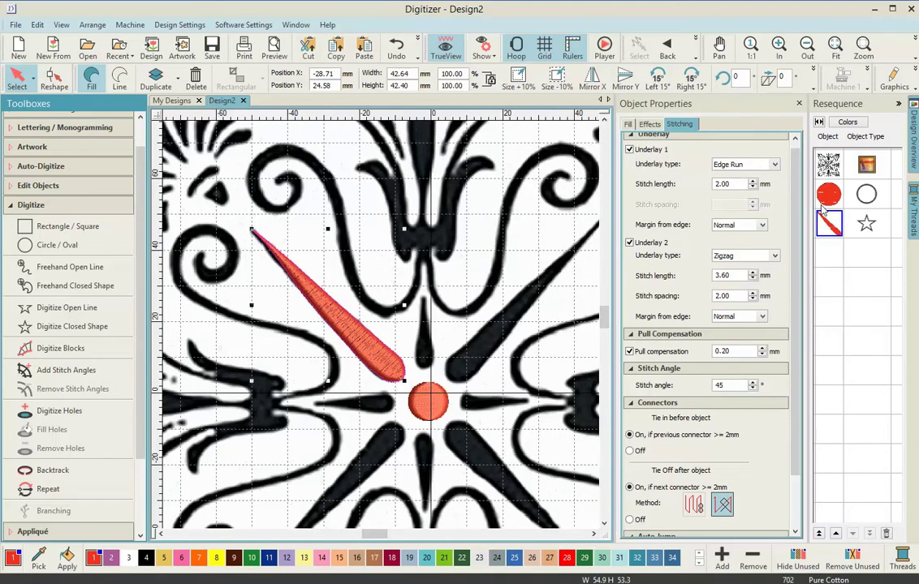
- Mirror-copy the diagonal teardrop both horizontally and vertically about the centre of the satin circle, covering the artwork's other three diagonal teardrops
left_click(20, 207)
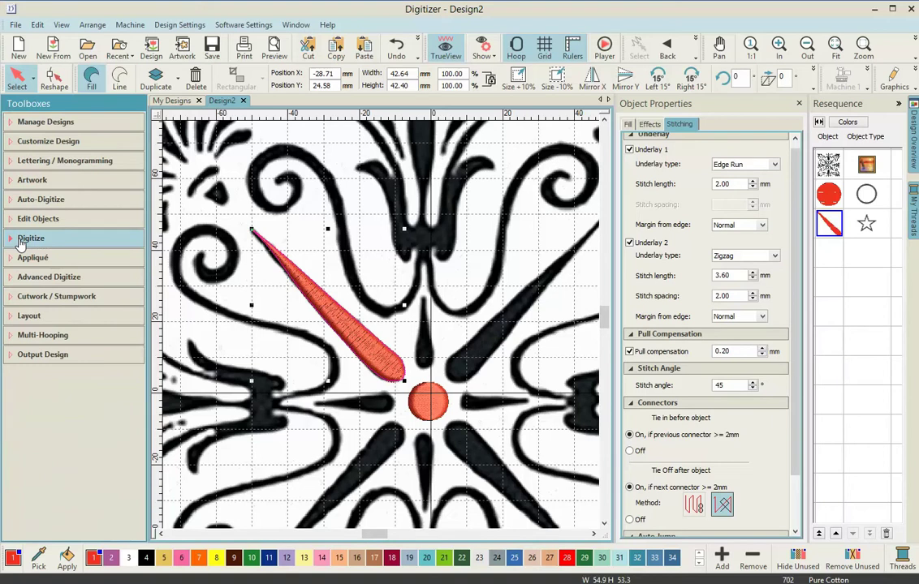
left_click(31, 315)
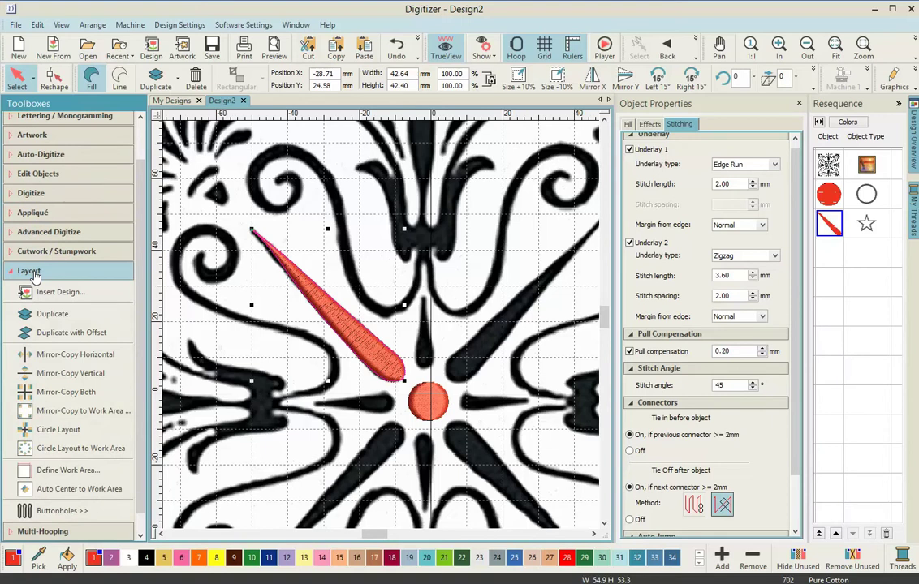
left_click(75, 394)
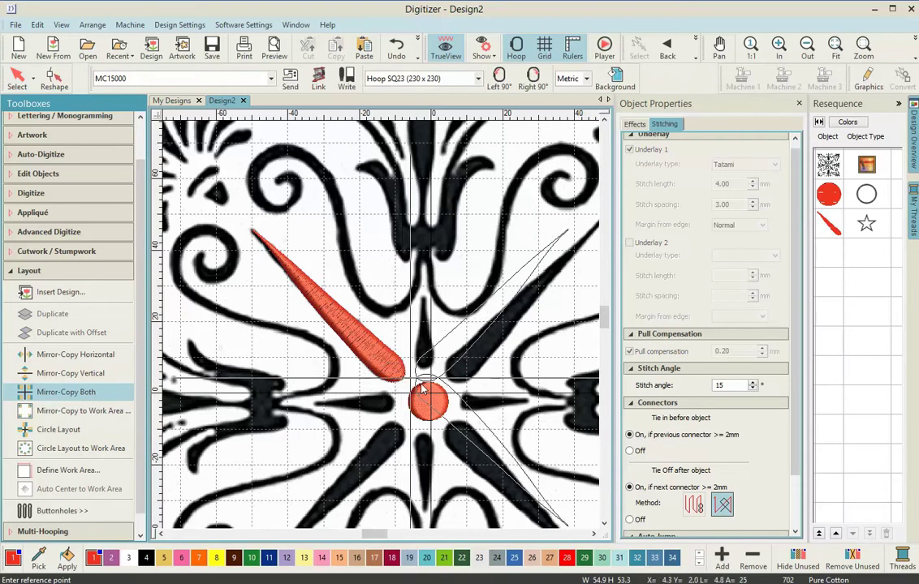
scroll(317, 243, "down", 3)
scroll(377, 324, "up", 2)
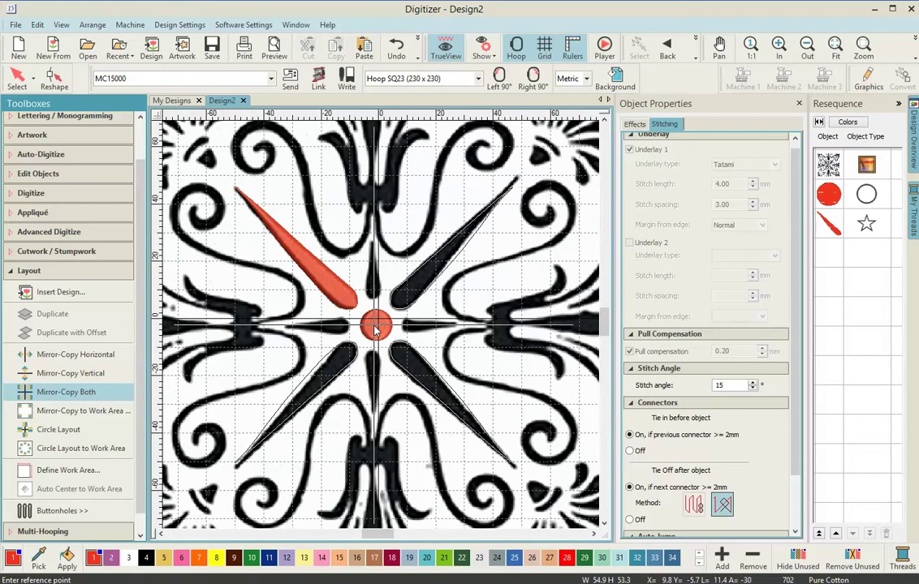
left_click(375, 327)
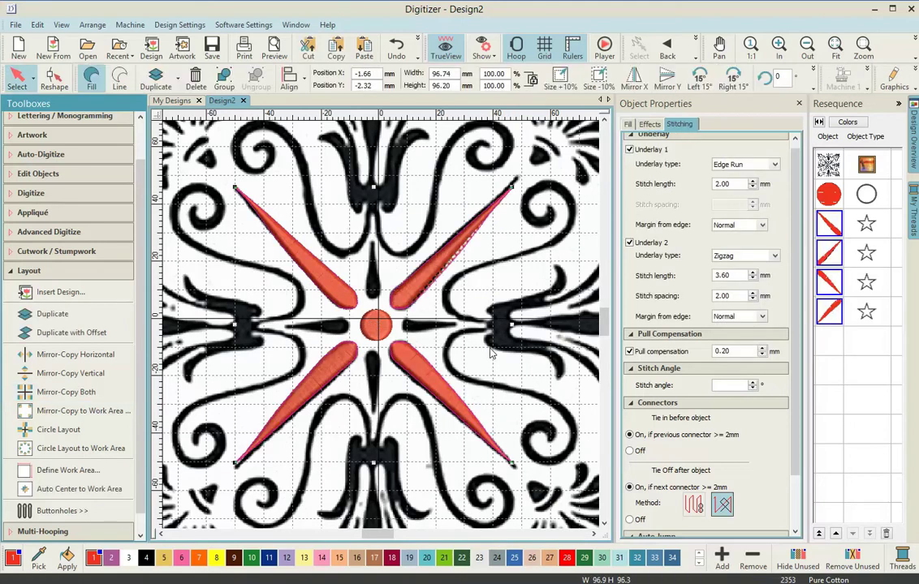
- Reshape the upper-right teardrop copy by adjusting the control points on the lower side of its rounded end so the satin covers its edge
scroll(473, 259, "up", 5)
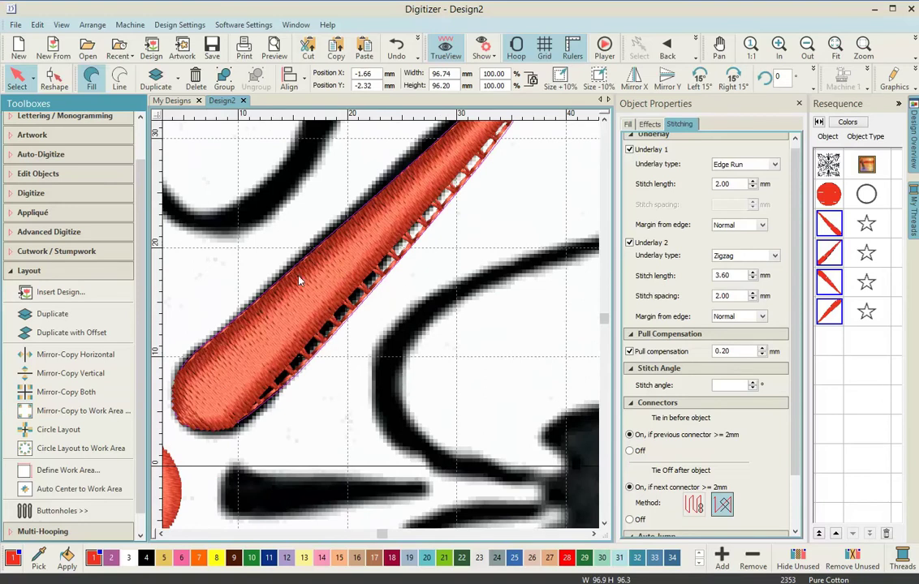
left_click(828, 311)
left_click_drag(828, 312, 827, 247)
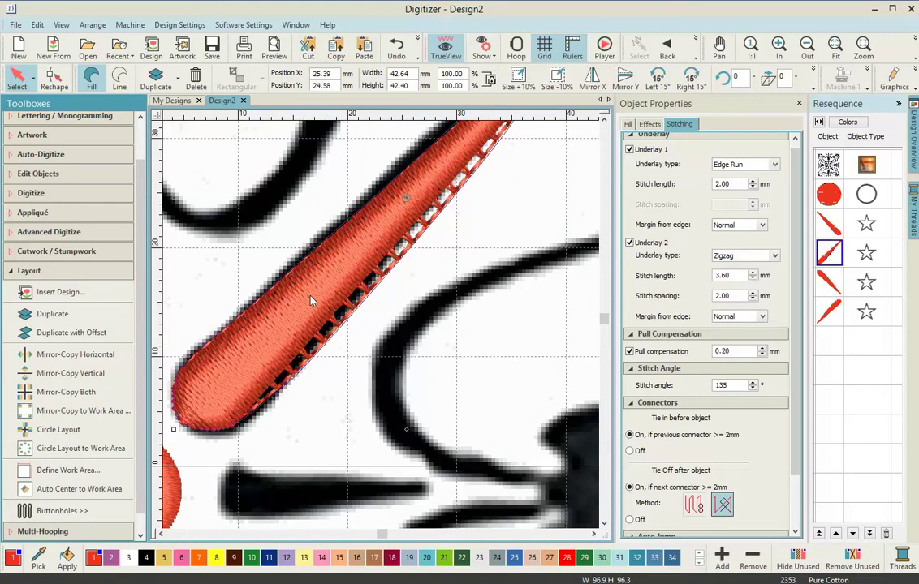
scroll(386, 329, "up", 4)
scroll(386, 328, "down", 4)
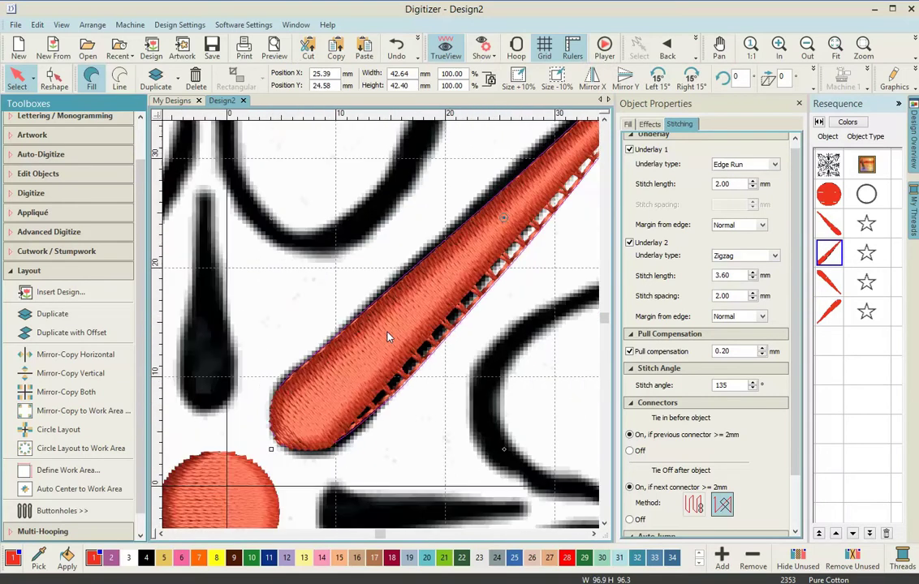
left_click(49, 80)
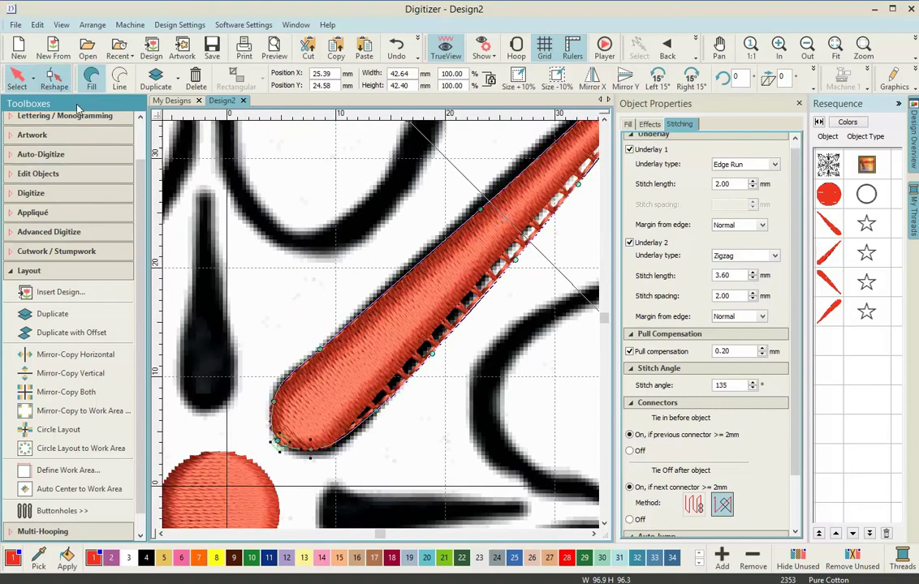
scroll(384, 327, "up", 3)
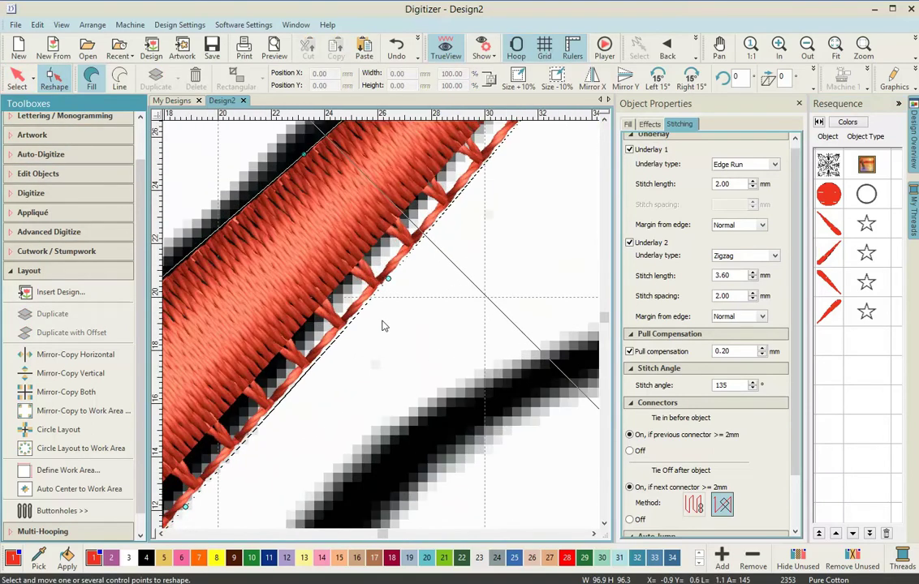
scroll(383, 329, "down", 3)
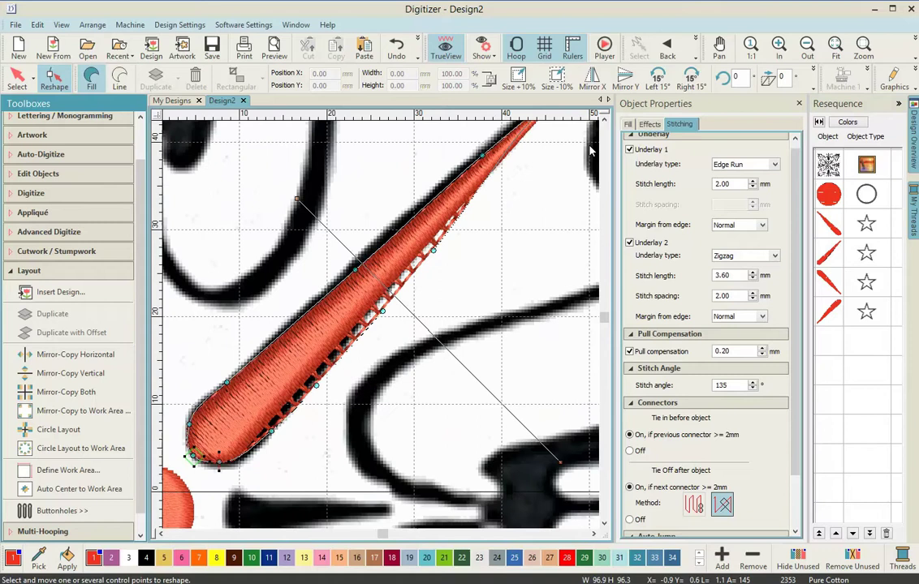
left_click(627, 124)
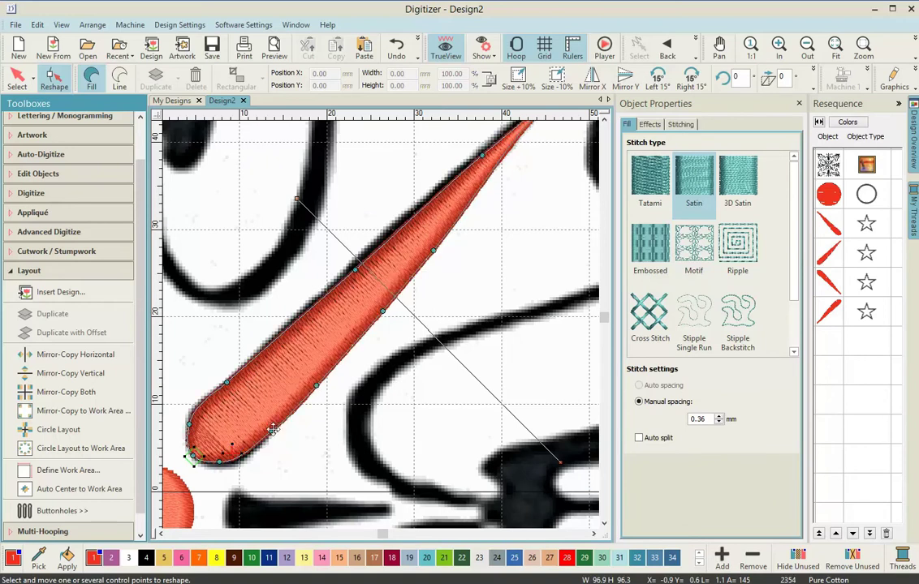
left_click_drag(237, 452, 227, 462)
scroll(351, 406, "down", 1)
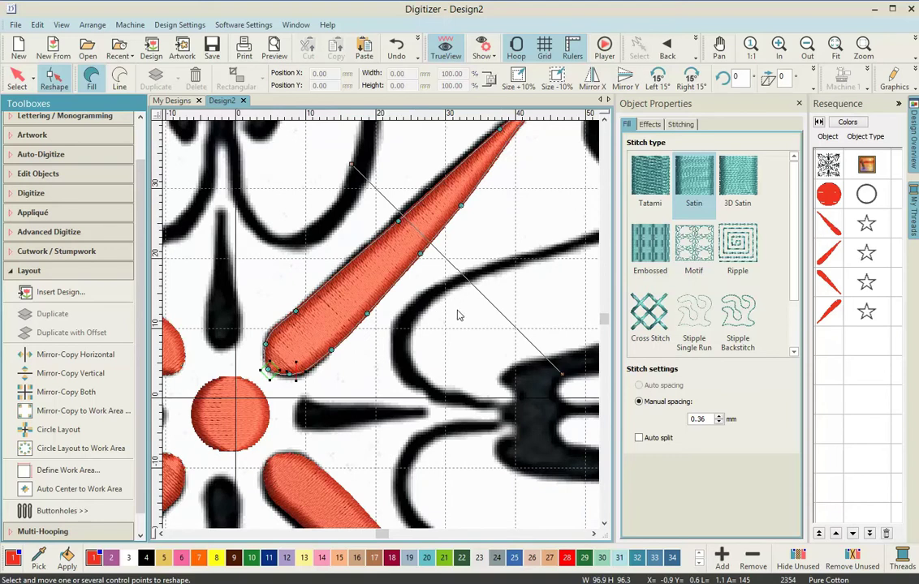
scroll(349, 440, "down", 1)
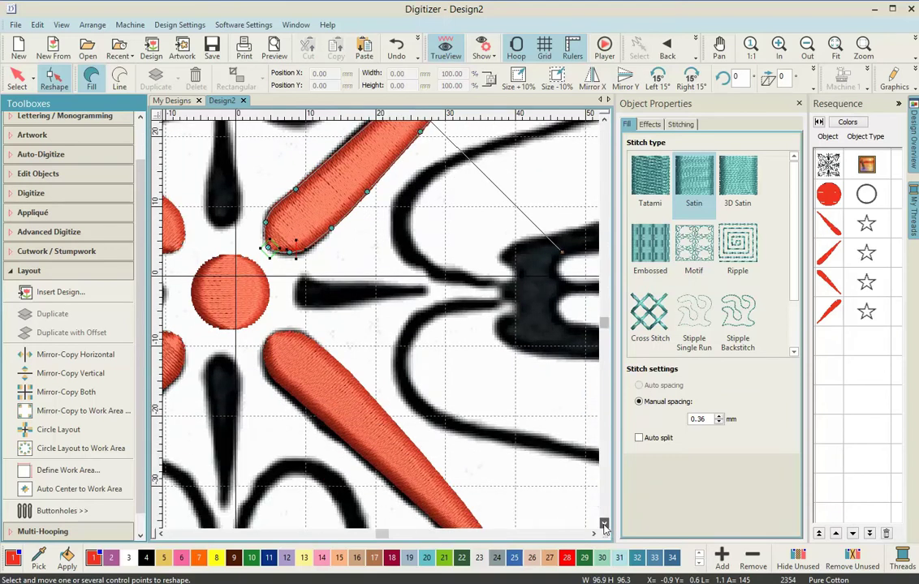
scroll(348, 326, "down", 1)
scroll(347, 326, "down", 1)
scroll(336, 287, "down", 1)
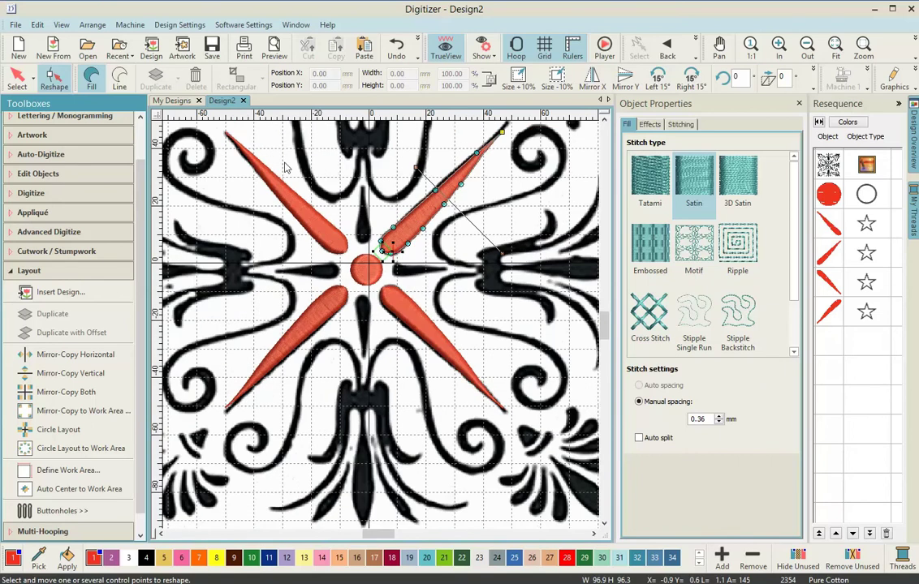
left_click(17, 77)
- Examine the four diagonal teardrops and the remaining scrolls and corner motifs across the whole artwork
scroll(337, 292, "up", 1)
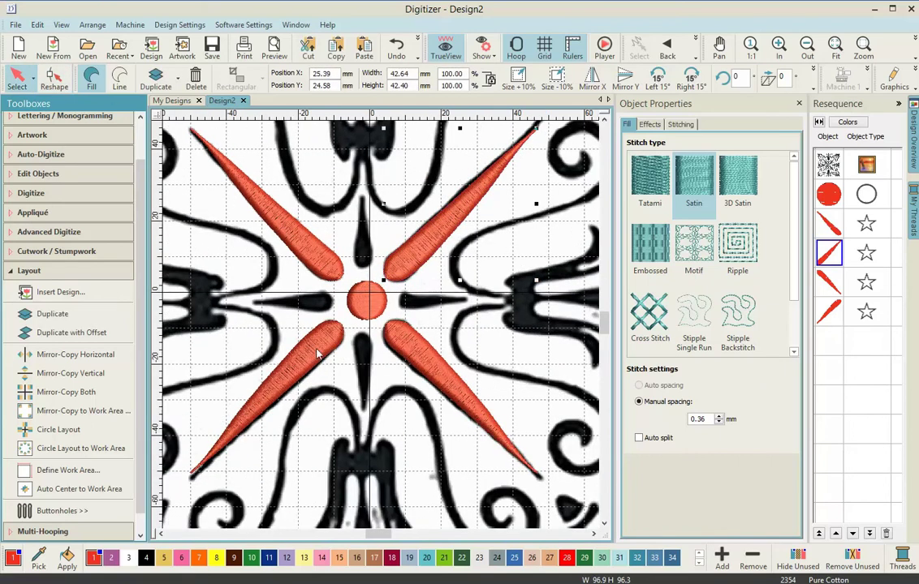
scroll(384, 329, "down", 1)
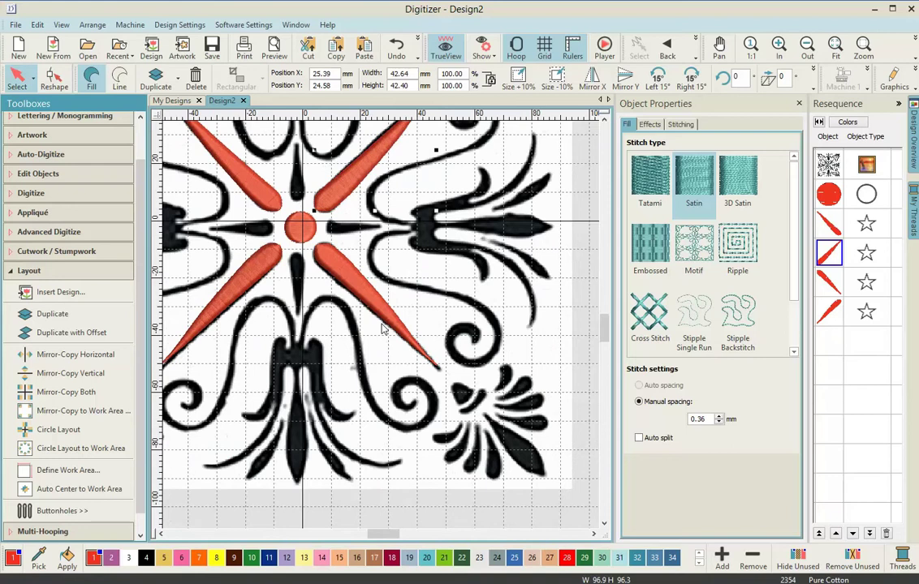
key("0")
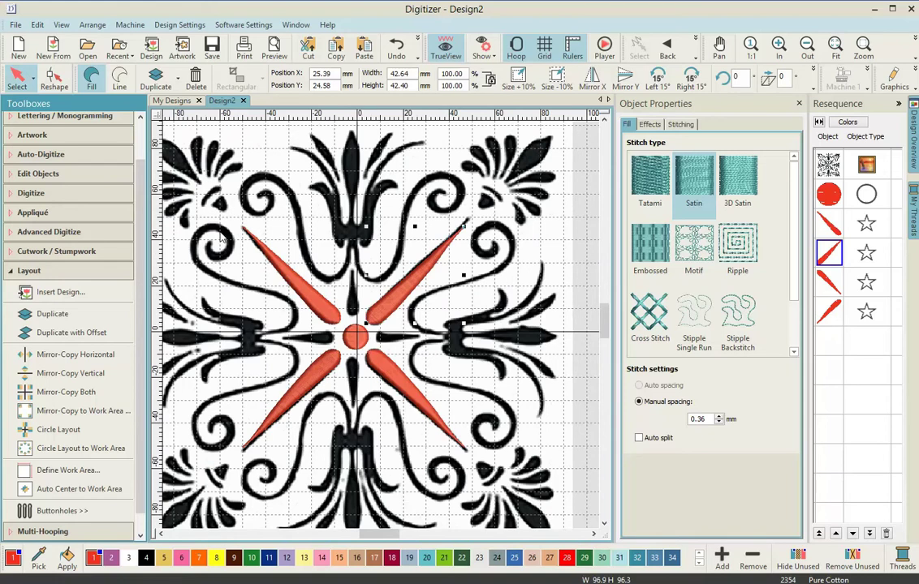
scroll(186, 233, "up", 2)
scroll(383, 331, "down", 2)
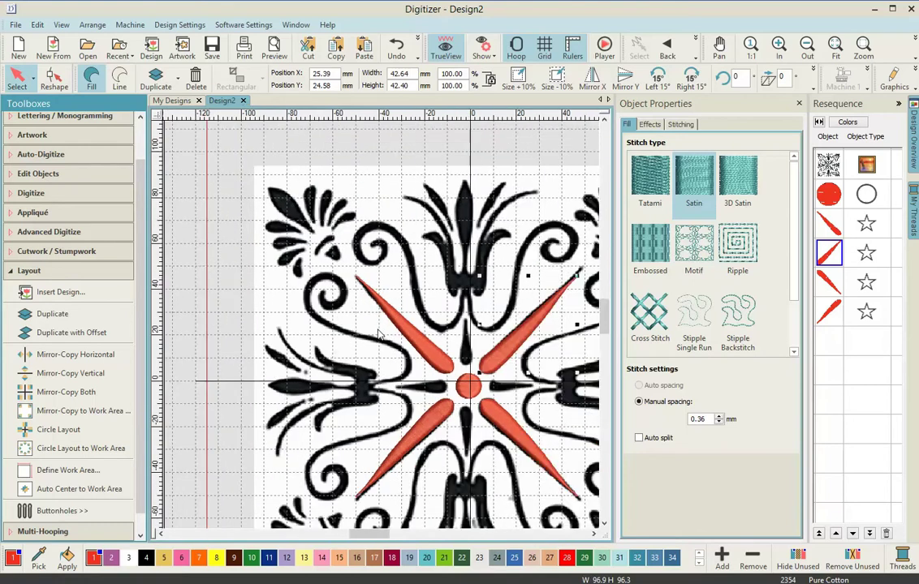
scroll(383, 331, "down", 1)
scroll(383, 331, "up", 1)
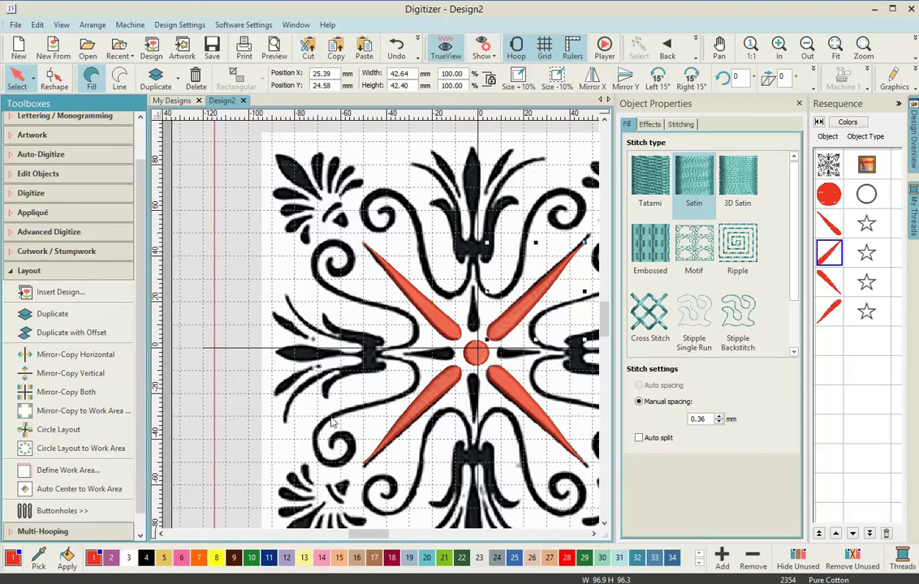
- Start an open line with the Motif stitch type, using the Half Knot 3-5mm pattern from the Candlewicking category
left_click(40, 271)
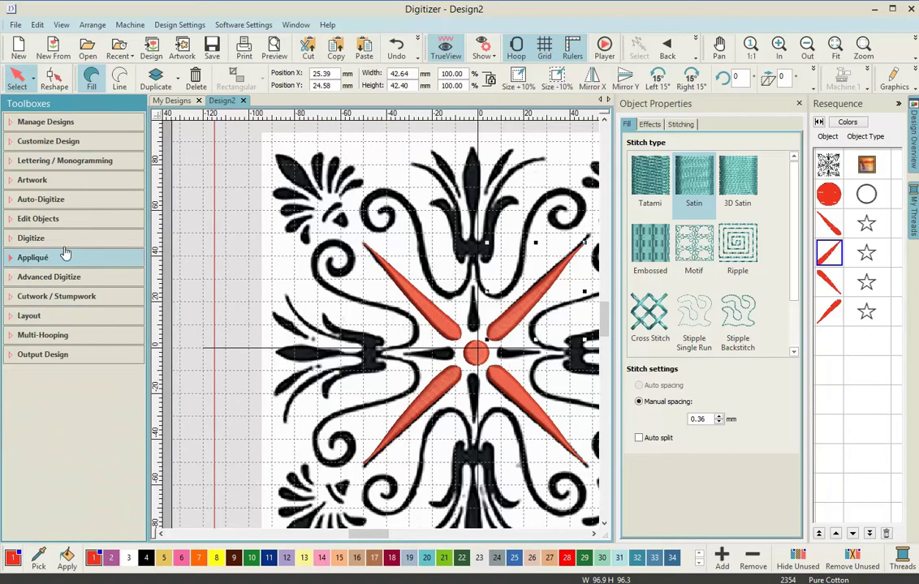
left_click(40, 237)
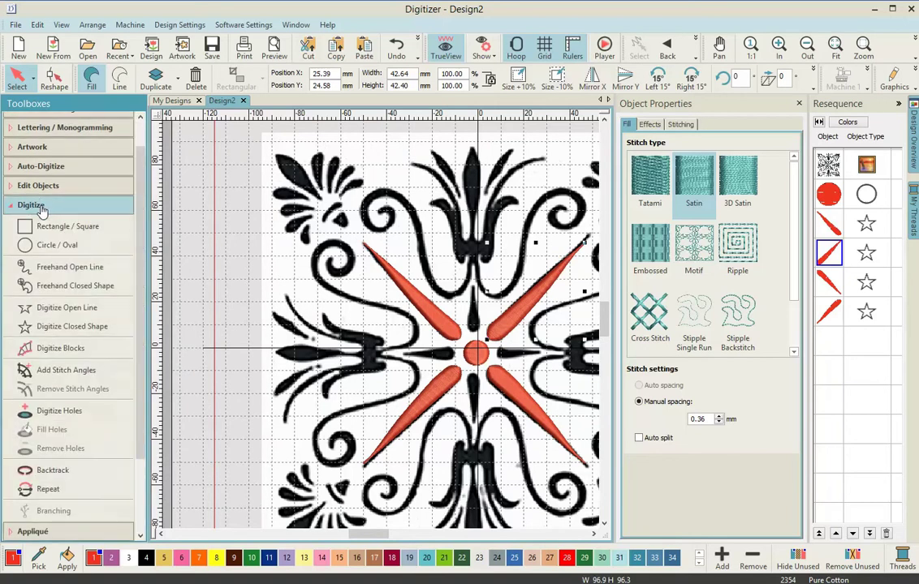
left_click(93, 313)
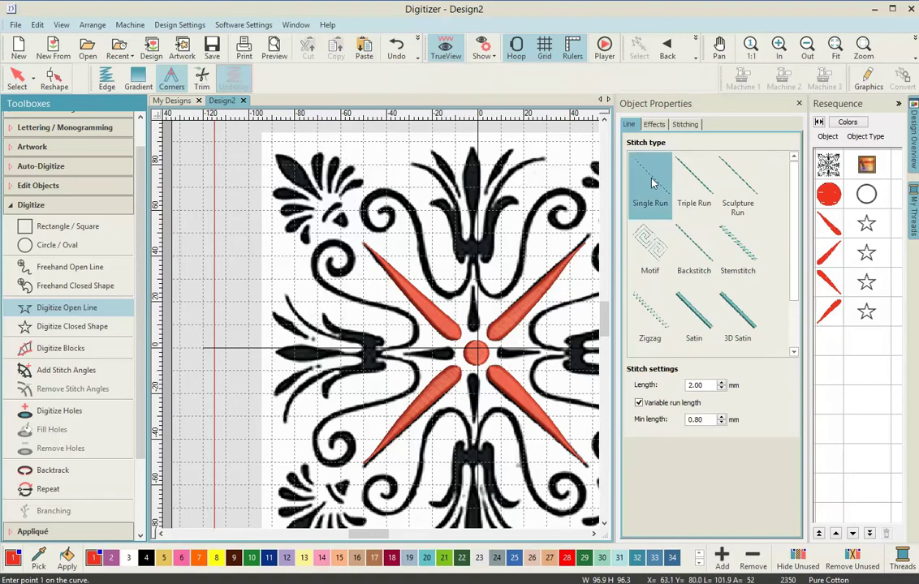
left_click(654, 247)
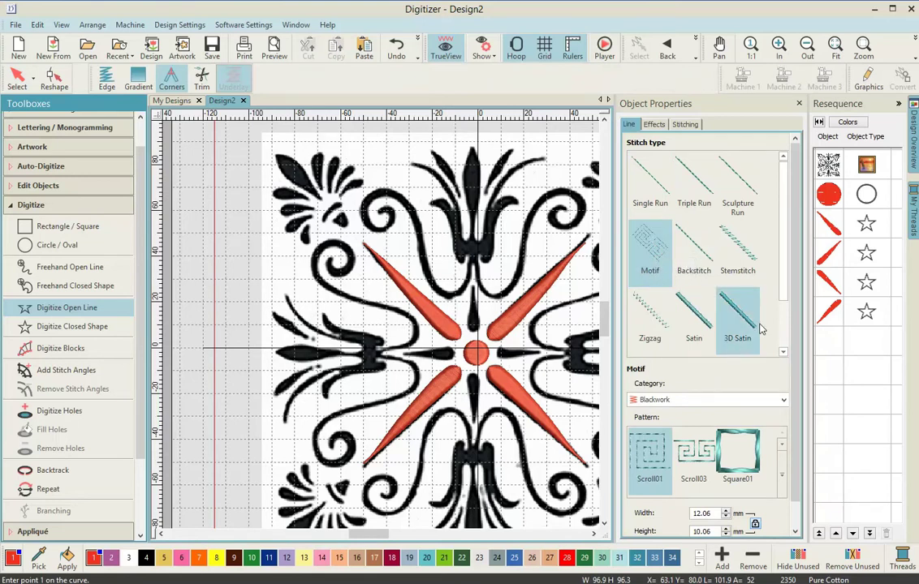
scroll(706, 276, "down", 1)
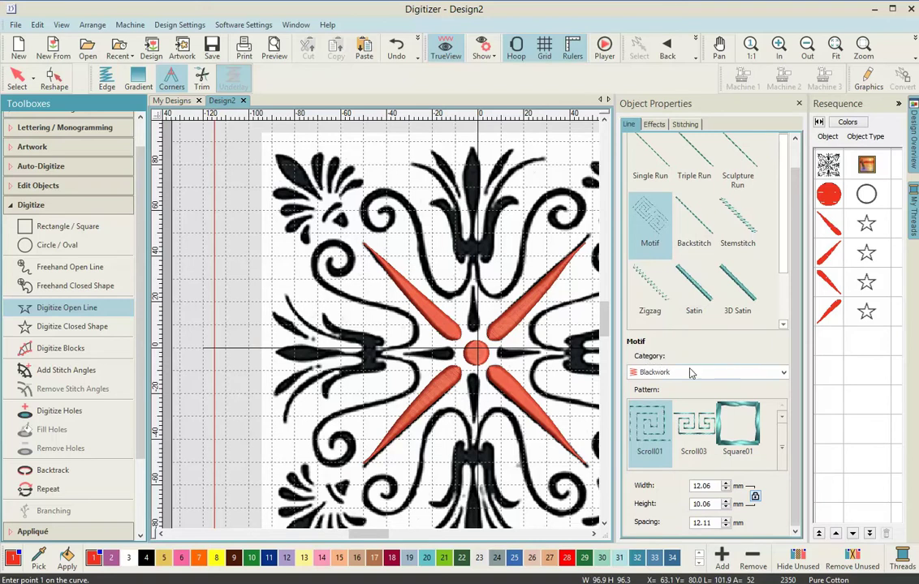
left_click(750, 374)
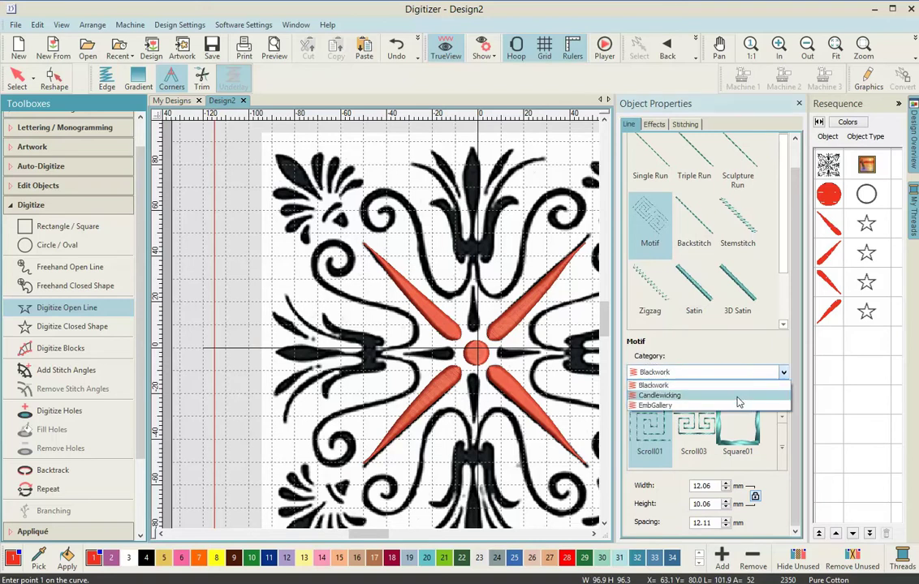
left_click(739, 396)
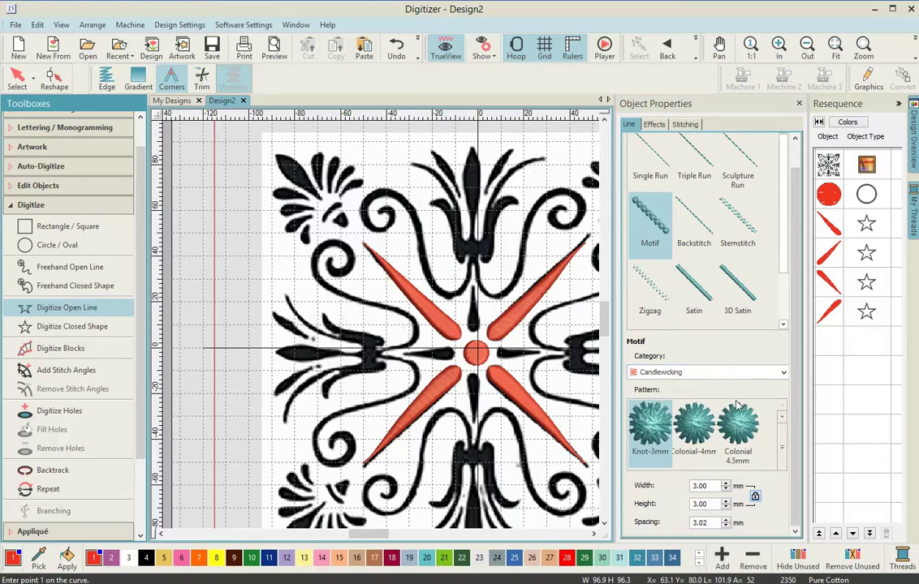
left_click(784, 454)
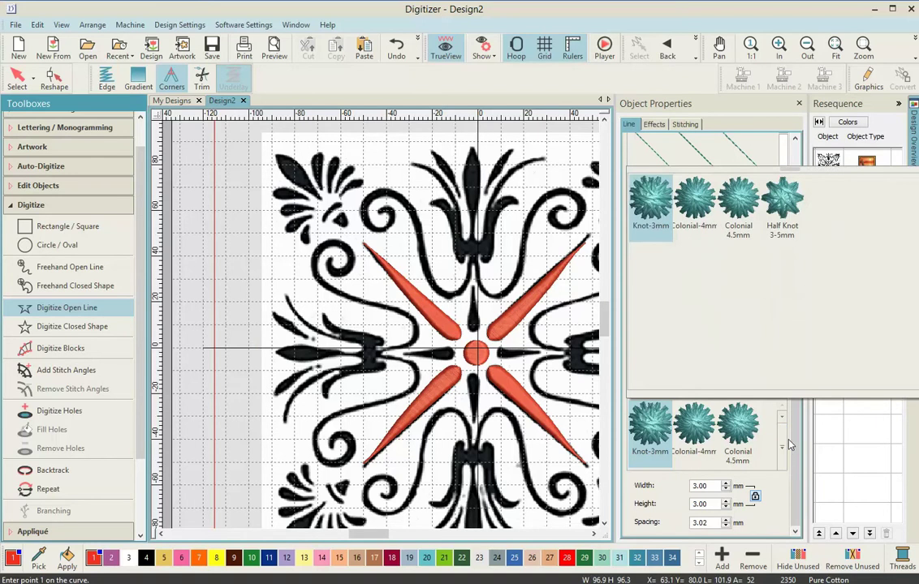
left_click(794, 207)
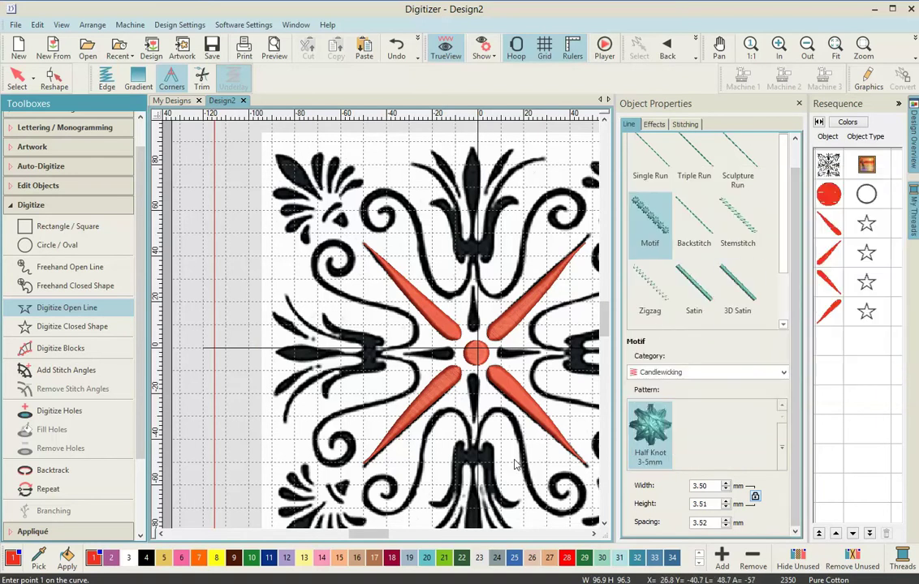
- Trace the upper spiral of the artwork's left scroll with curve points, from its inner end around the outer turn
scroll(382, 330, "up", 3)
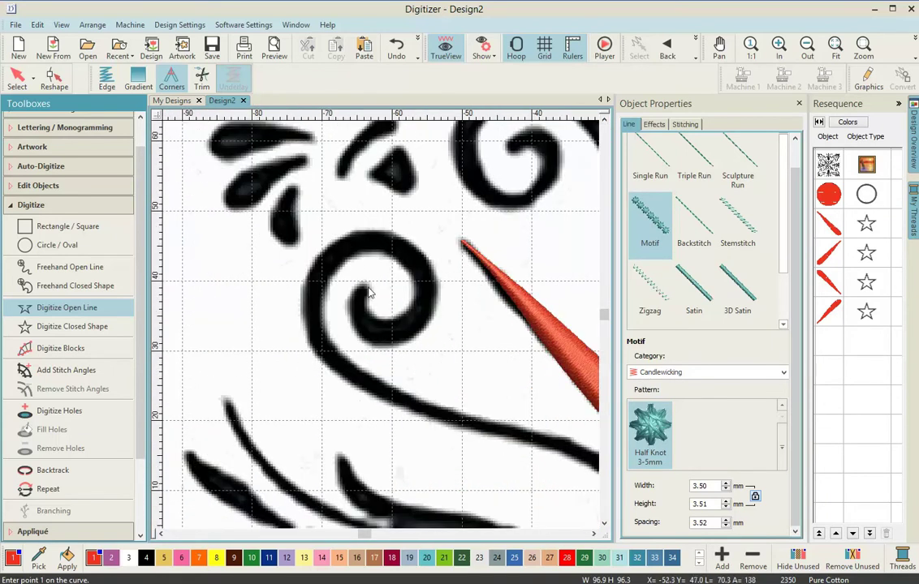
left_click(358, 313)
left_click(387, 340)
left_click(414, 322)
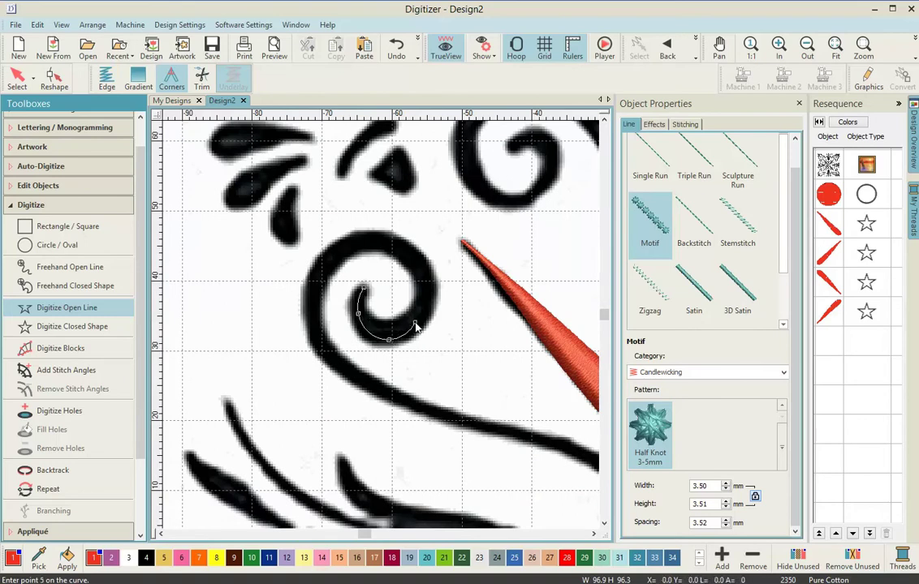
left_click(430, 280)
left_click(404, 253)
left_click(357, 242)
left_click(312, 277)
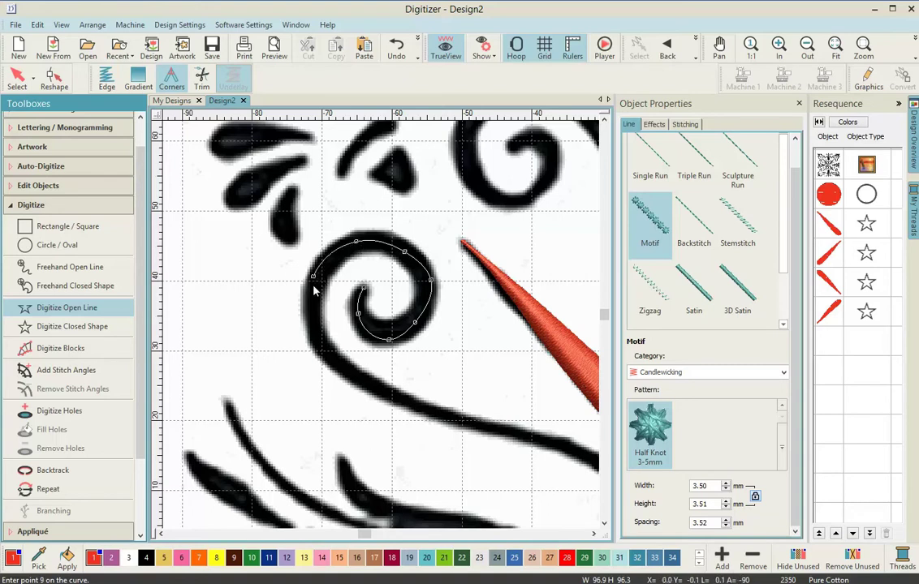
left_click(311, 334)
left_click(355, 380)
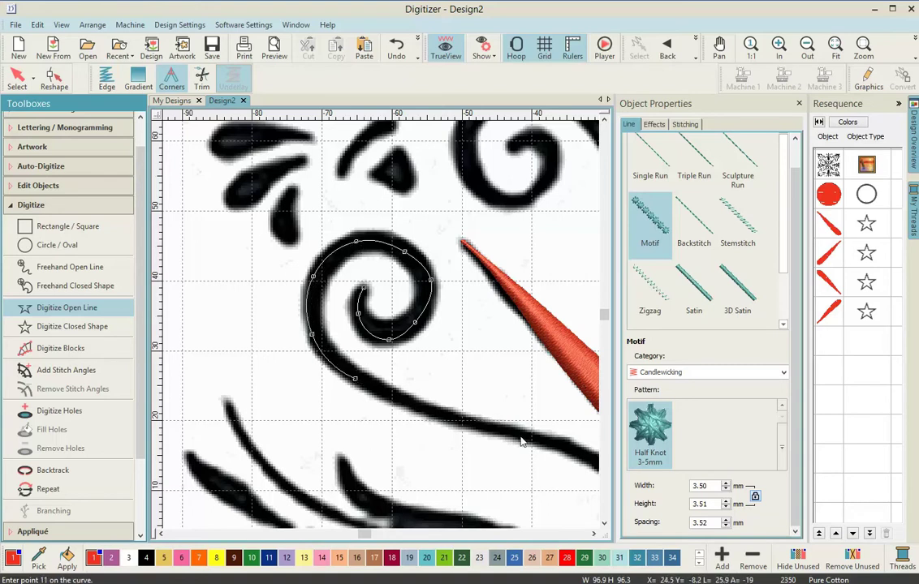
- Continue the line along the scroll's upper arm and around its inner bend to the point at the left motif's base
left_click(513, 436)
left_click(478, 396)
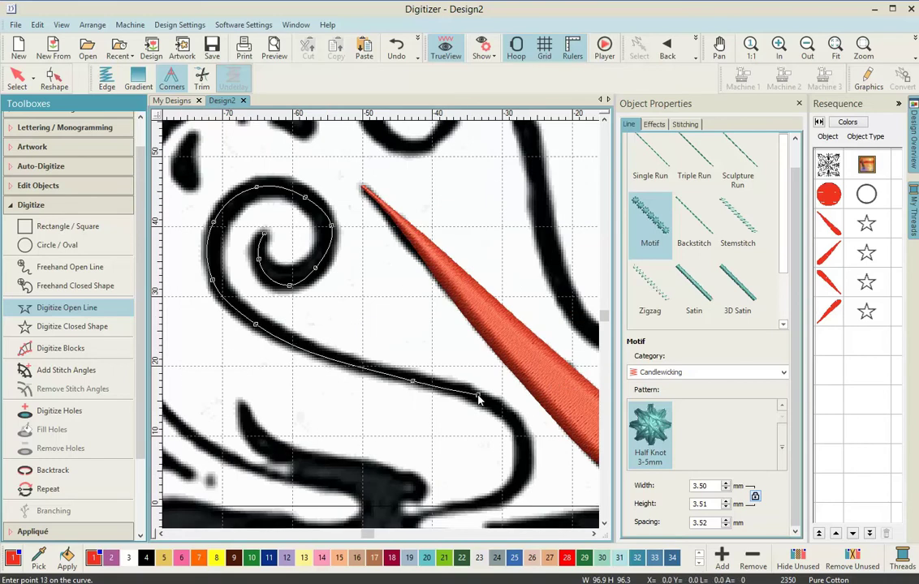
left_click(524, 436)
left_click(525, 482)
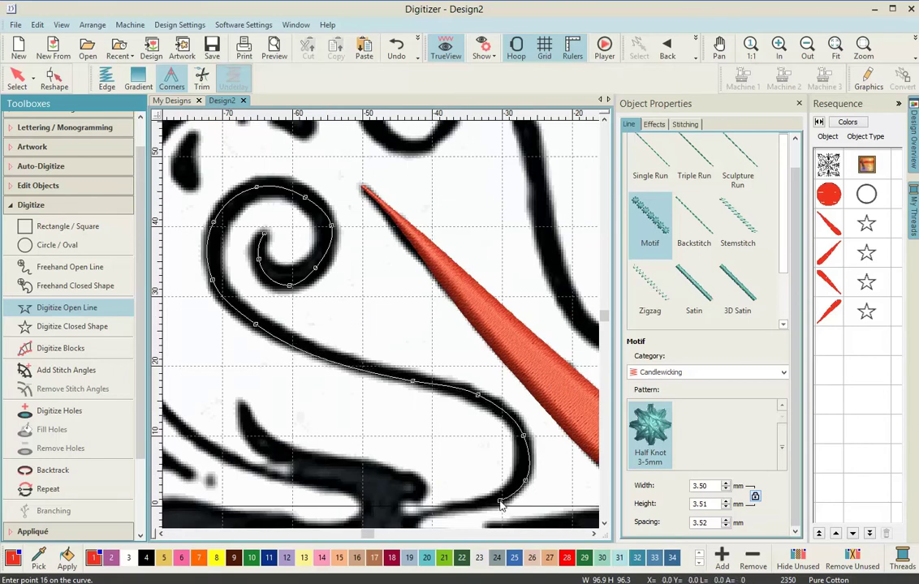
left_click(499, 501)
left_click(358, 436)
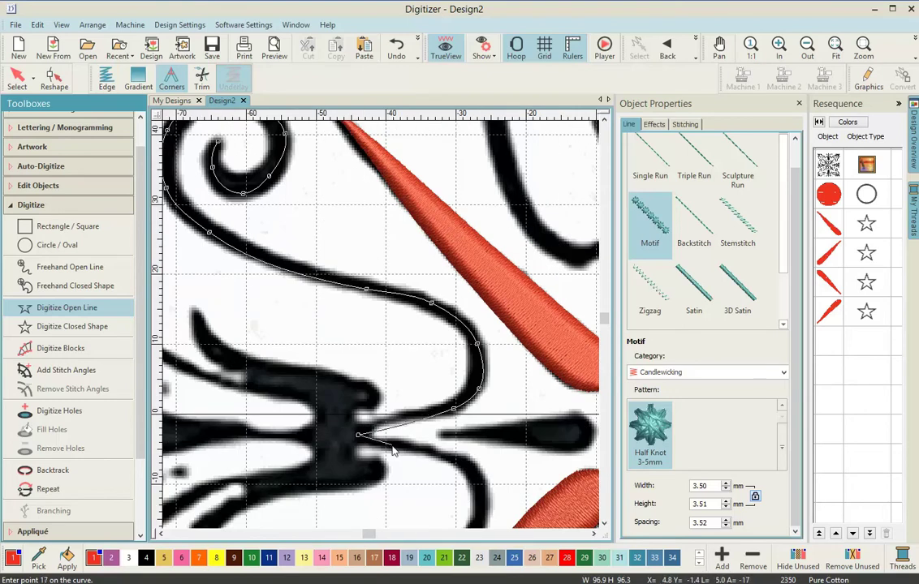
- Continue the line from the left motif's base around the inner bend of the scroll's lower half
left_click(392, 447)
left_click(456, 460)
left_click(475, 488)
key("c")
left_click(432, 439)
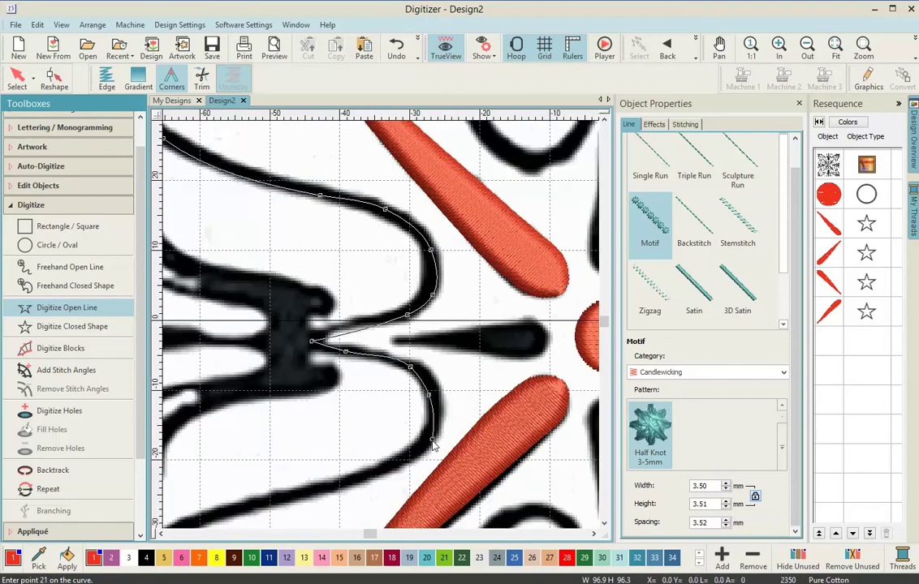
left_click(385, 471)
key("c")
- Trace the lower arm and spiral of the left scroll to its inner end and finish the candlewicking line
left_click(257, 425)
left_click(196, 458)
key("c")
left_click(270, 421)
left_click(284, 484)
left_click(325, 502)
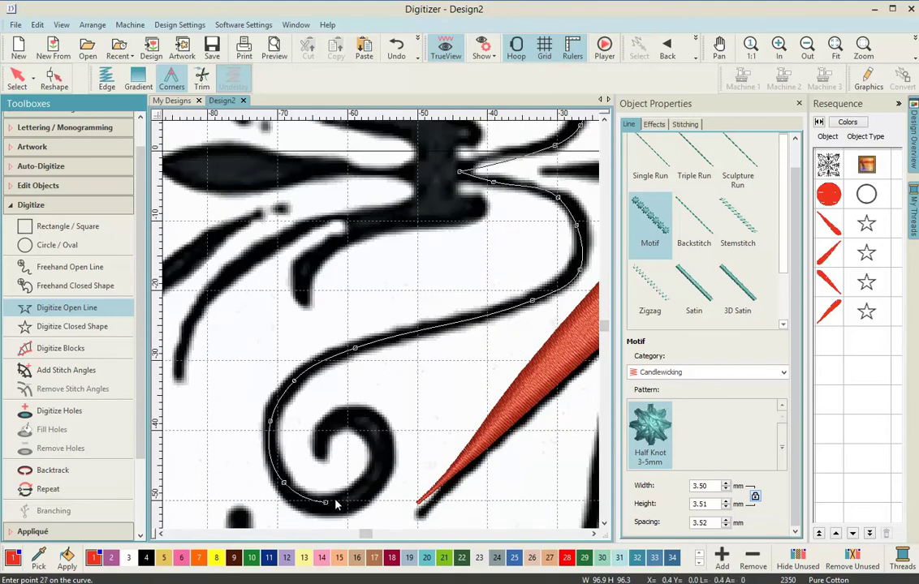
left_click(380, 480)
left_click(382, 428)
left_click(354, 417)
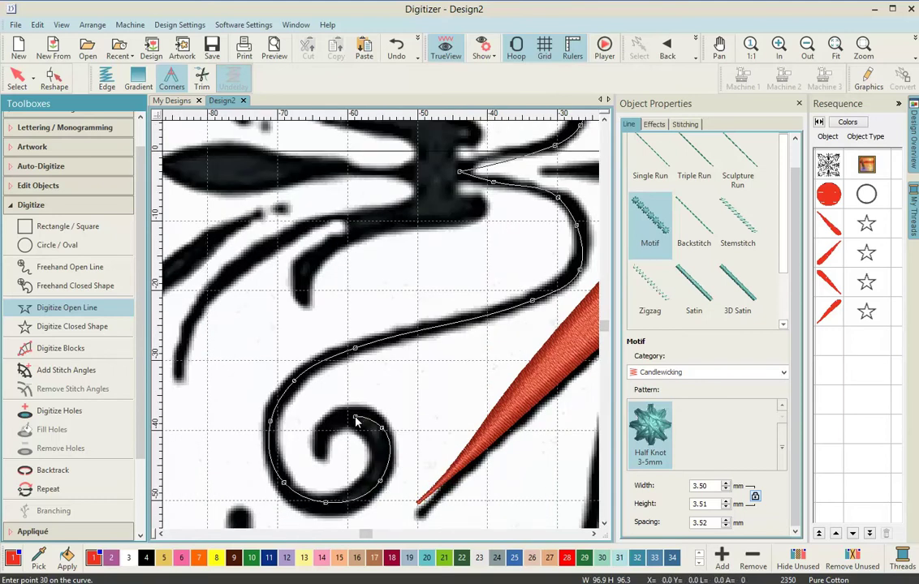
left_click(322, 430)
left_click(323, 459)
key("Return")
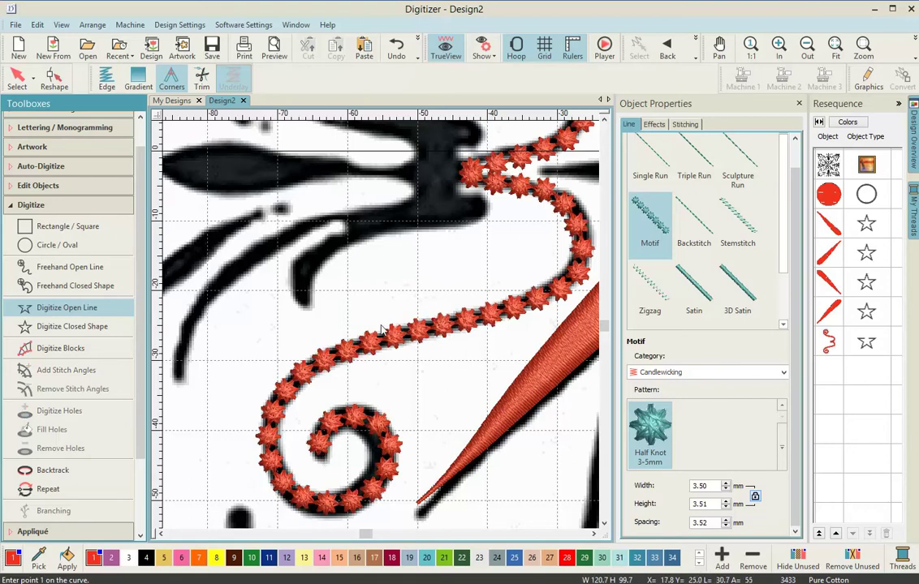
- Mirror-copy the left candlewicking scroll horizontally about the centre of the satin circle, covering the artwork's right scroll
scroll(382, 320, "down", 3)
scroll(392, 306, "down", 1)
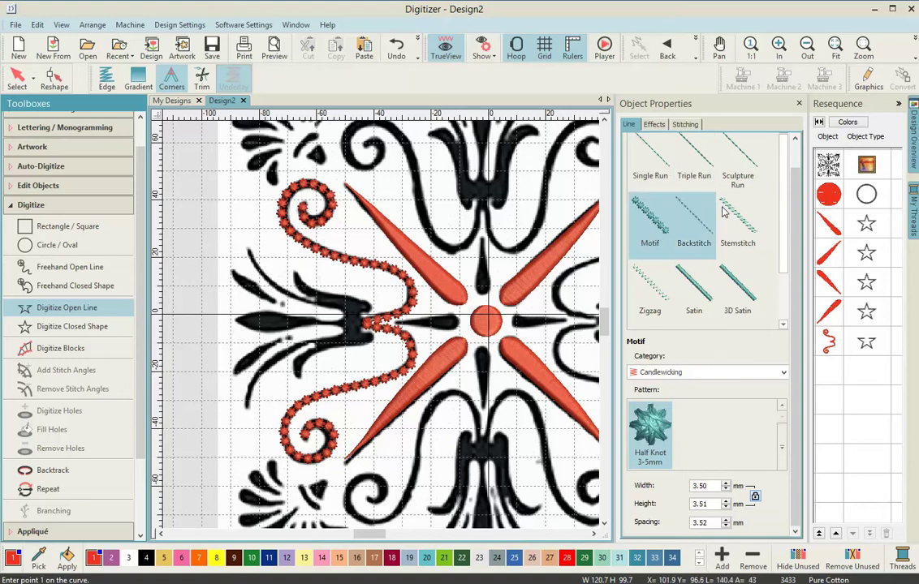
left_click(838, 339)
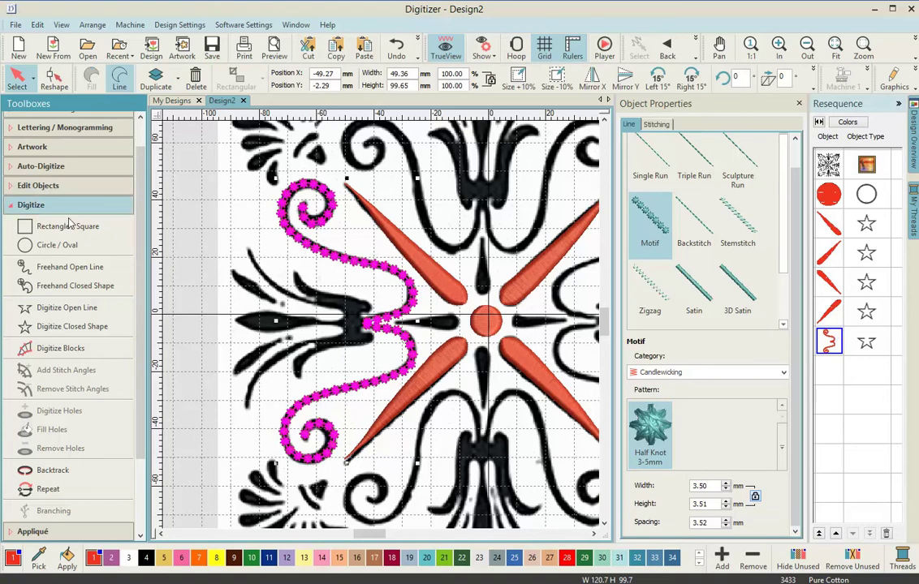
left_click(46, 207)
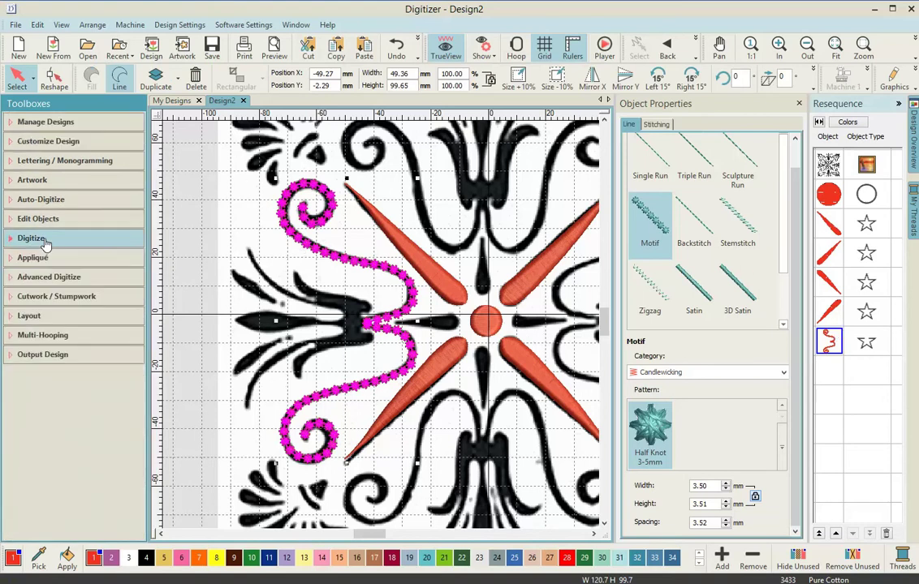
left_click(33, 315)
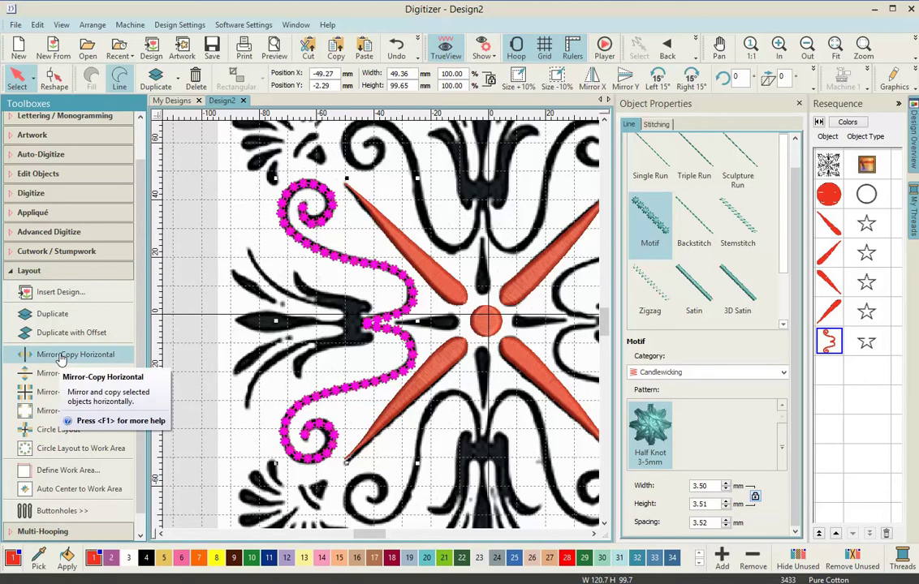
left_click(91, 358)
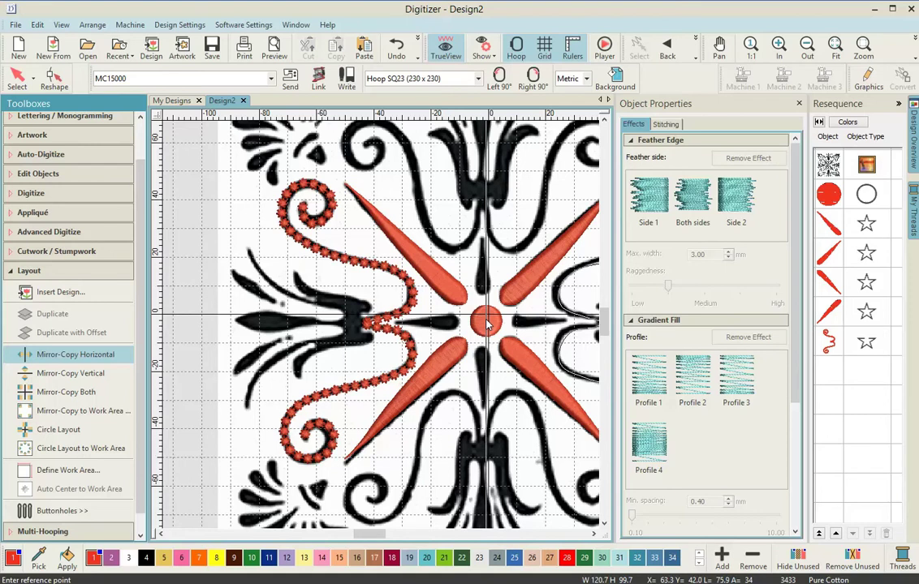
left_click(487, 325)
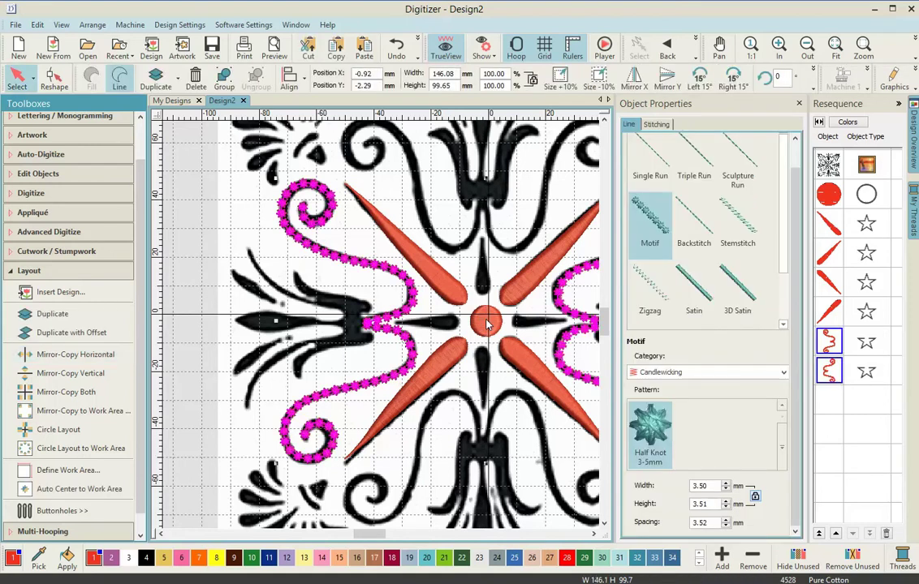
left_click(593, 533)
left_click(593, 533)
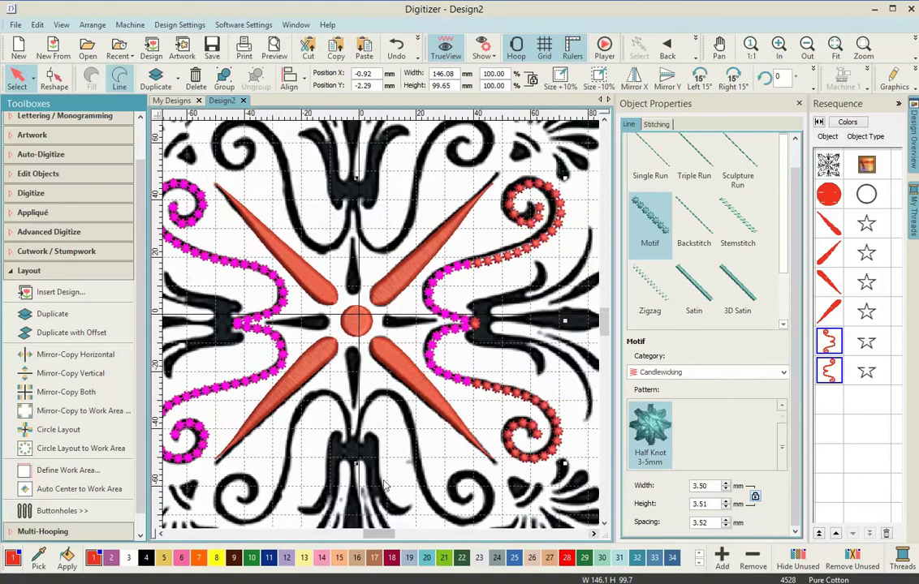
key("0")
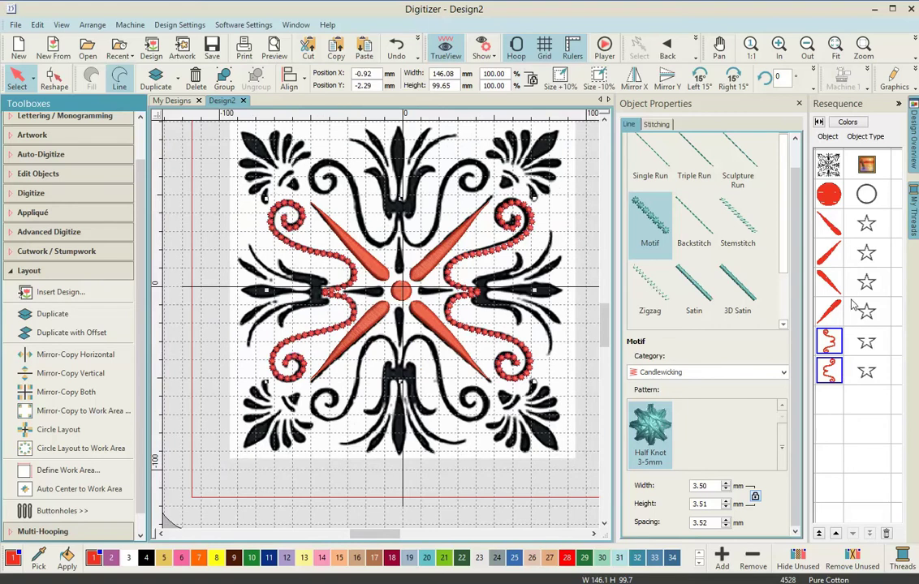
- Duplicate the two side scrolls and rotate the duplicates 90 degrees onto the artwork's upper and lower scrolls
left_click(42, 321)
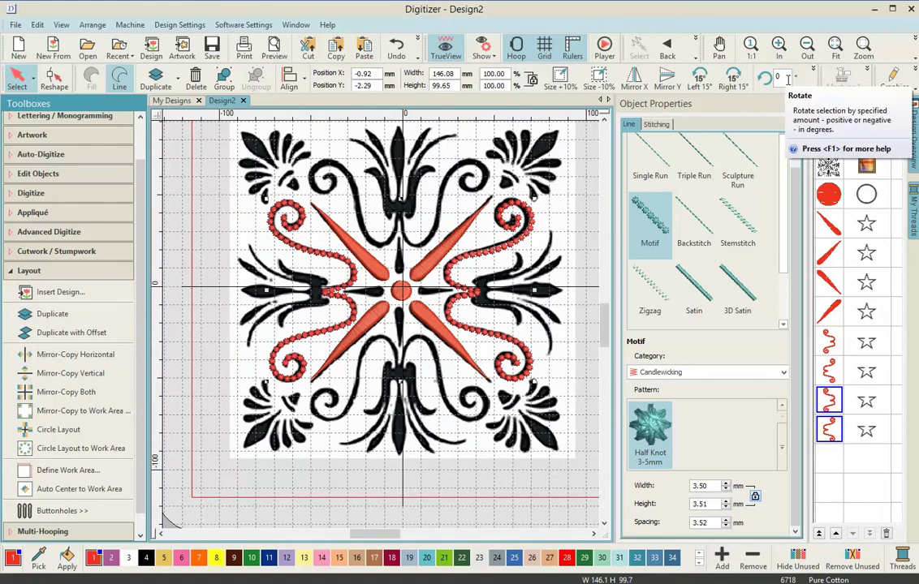
type("90")
key("Return")
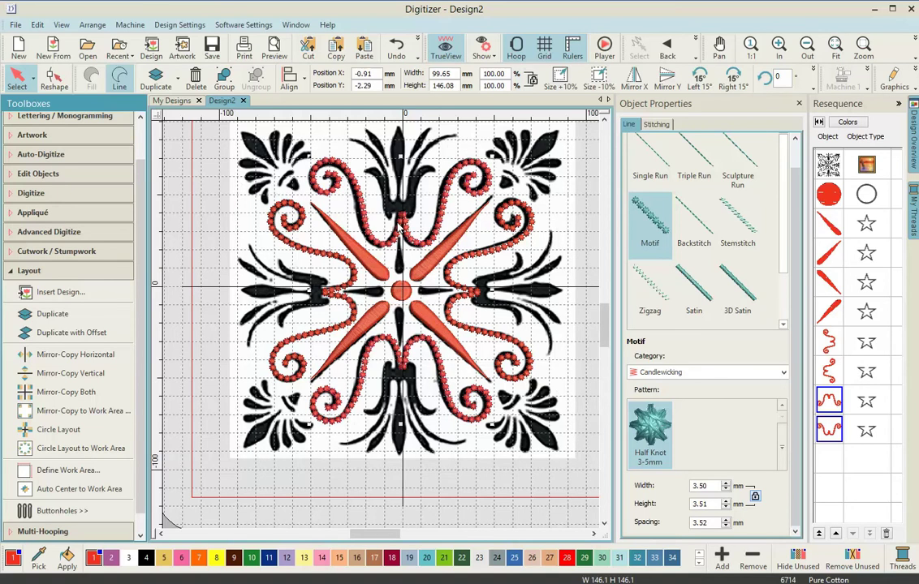
- Nudge the upper candlewicking scroll slightly left to X position -1.94 mm so it follows the artwork, and deselect it
scroll(398, 229, "up", 3)
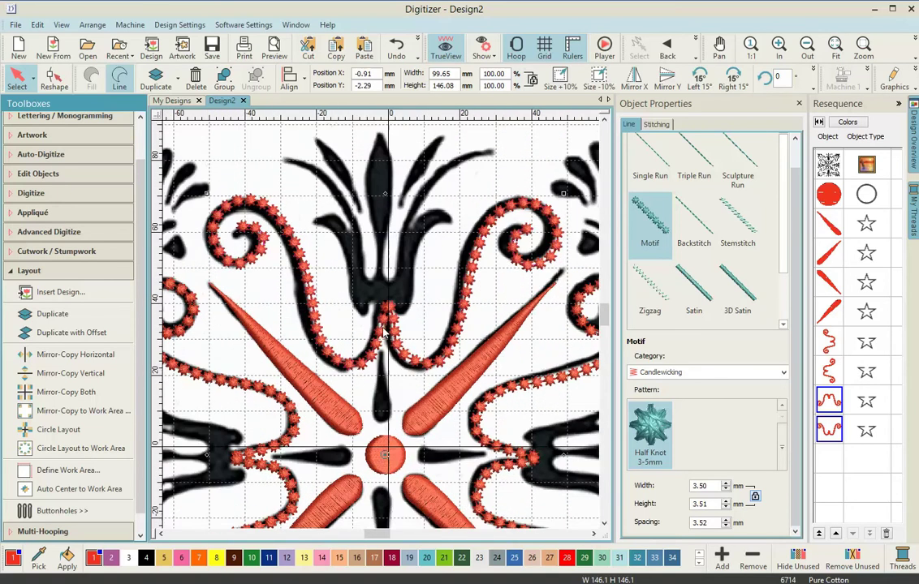
left_click(829, 342)
left_click(831, 431)
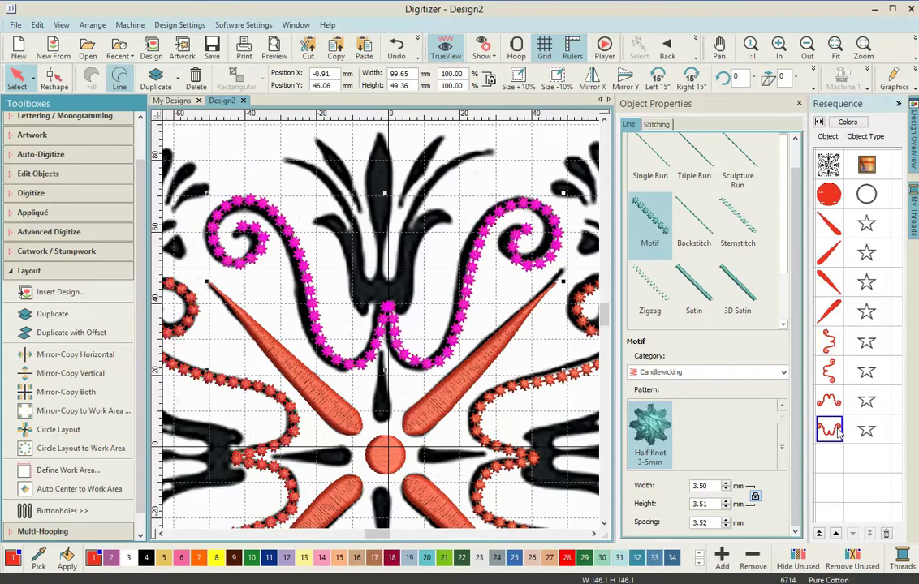
key("Left")
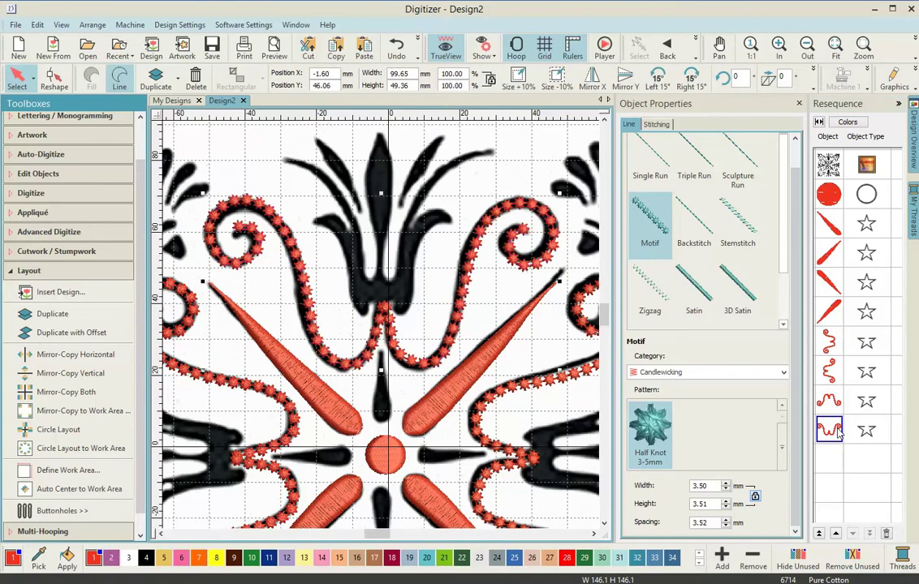
scroll(335, 325, "down", 2)
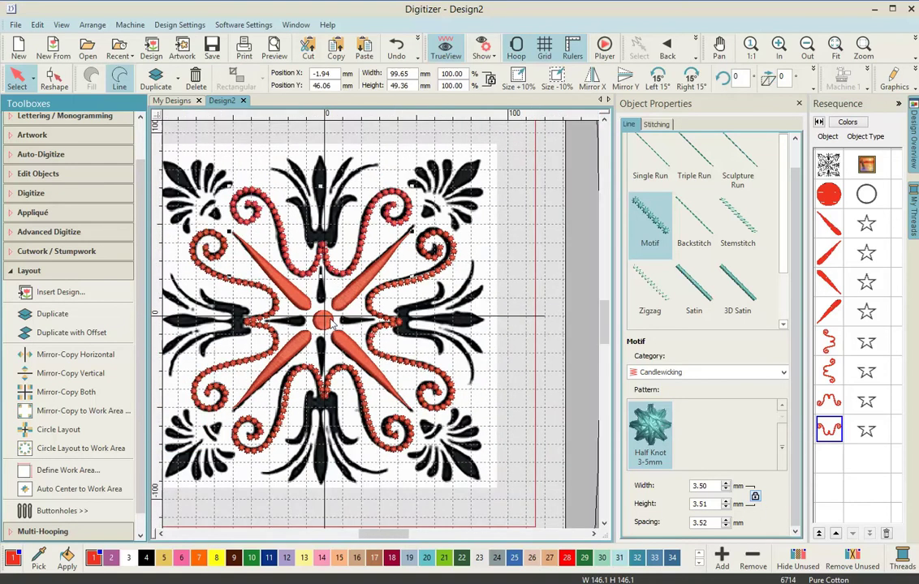
scroll(312, 325, "up", 1)
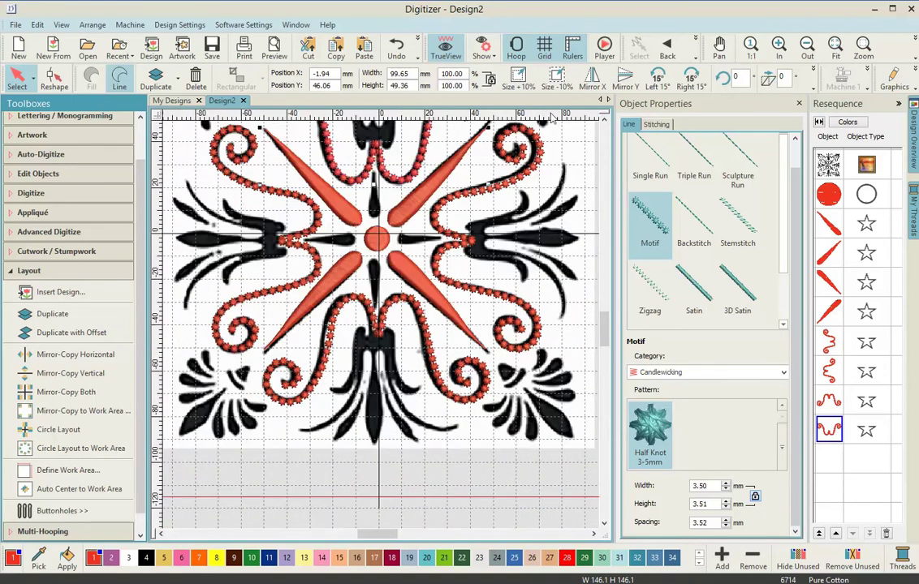
scroll(531, 112, "up", 1)
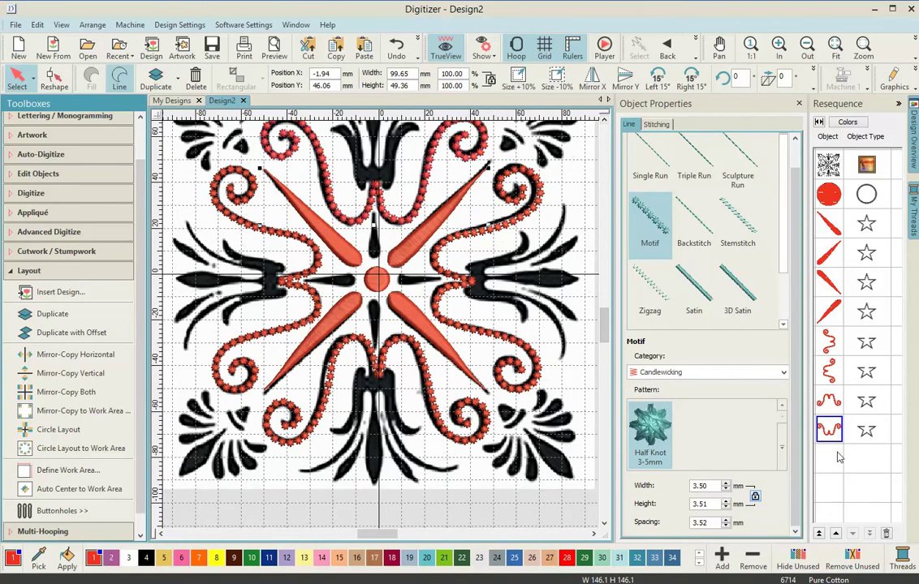
key("Escape")
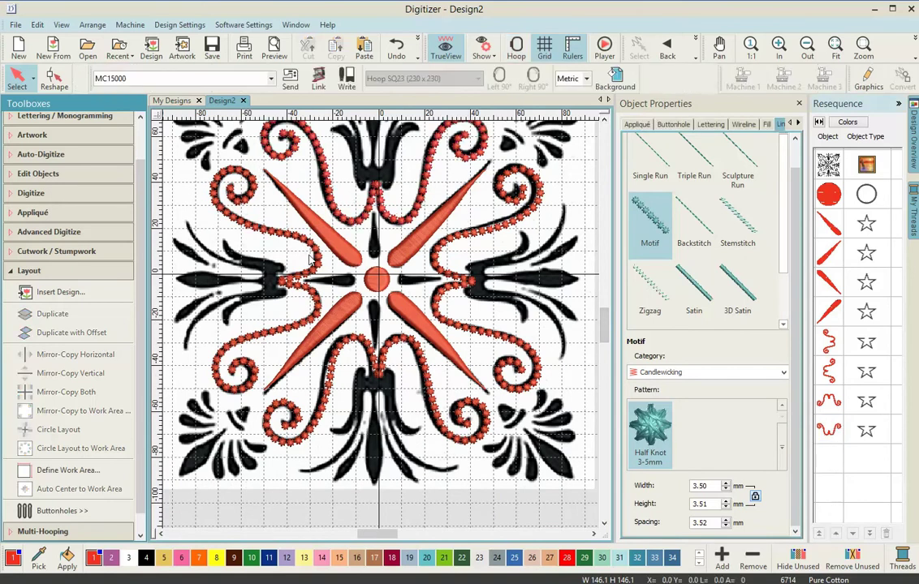
- Start a satin-filled closed shape at the base of the upper motif's centre petal and trace up its left edge
scroll(307, 260, "down", 1)
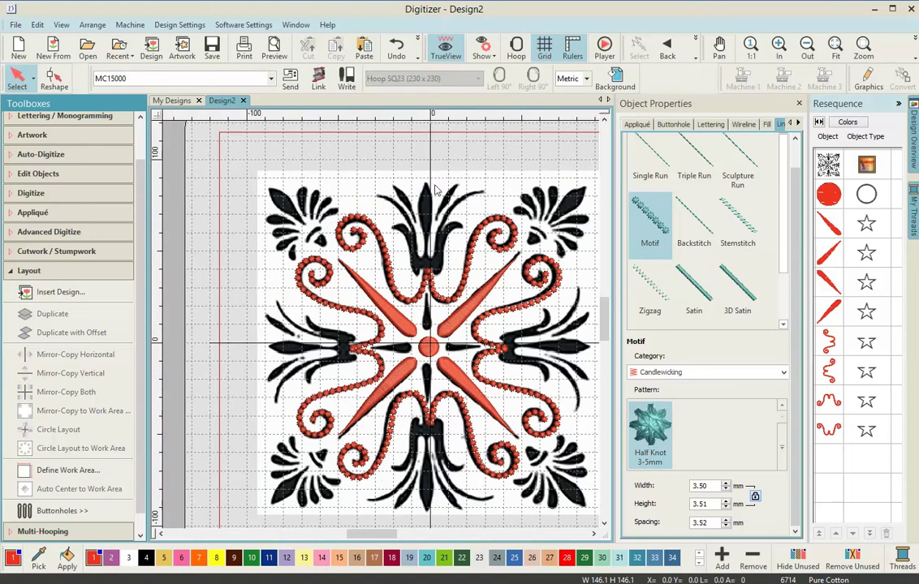
scroll(381, 331, "up", 1)
scroll(383, 331, "up", 2)
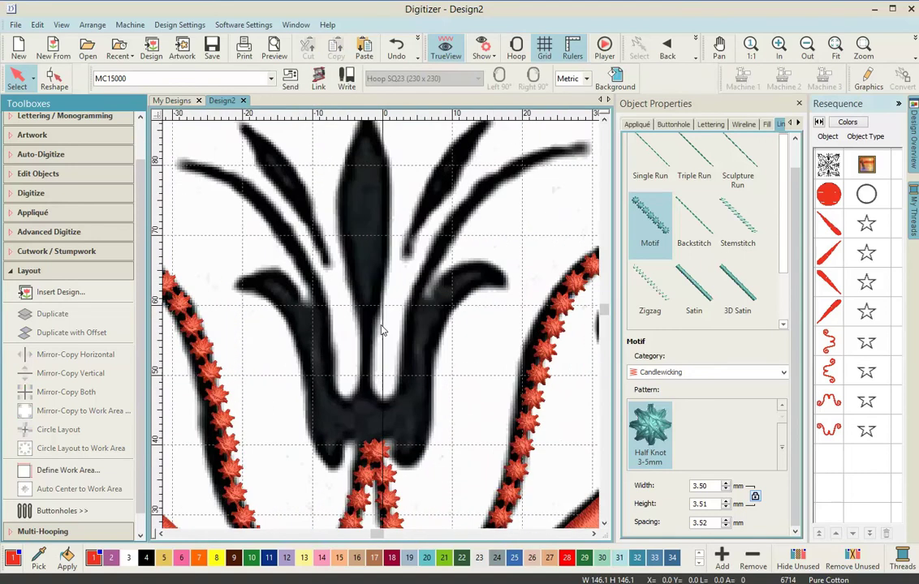
scroll(383, 349, "up", 1)
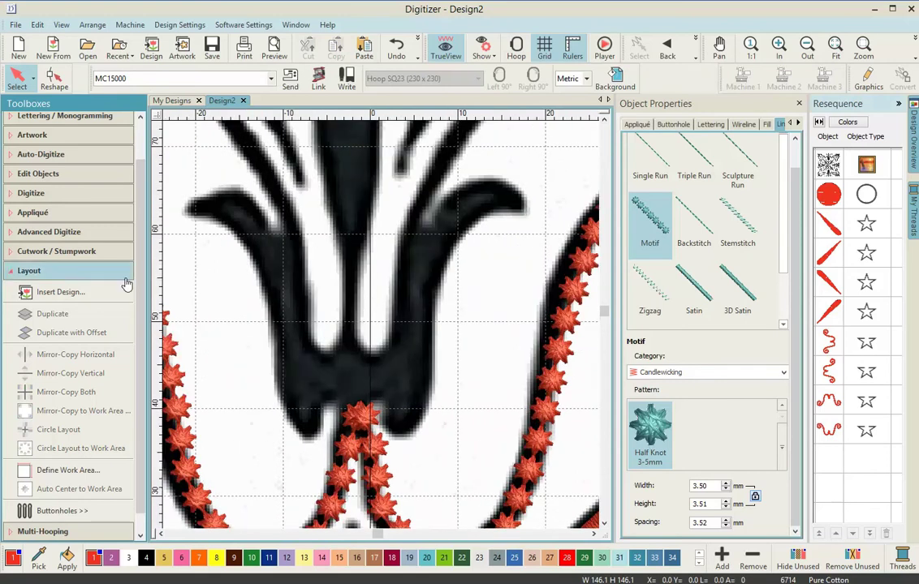
left_click(49, 272)
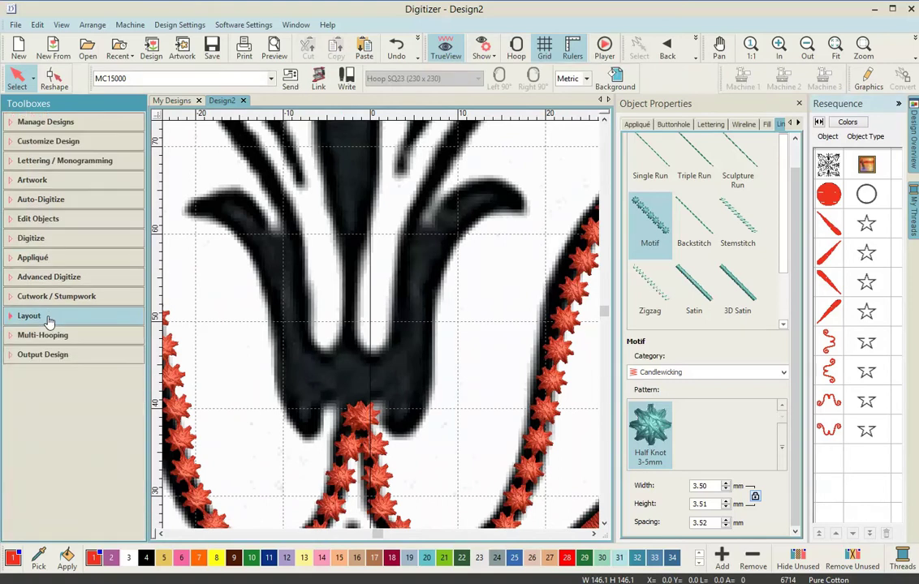
left_click(30, 243)
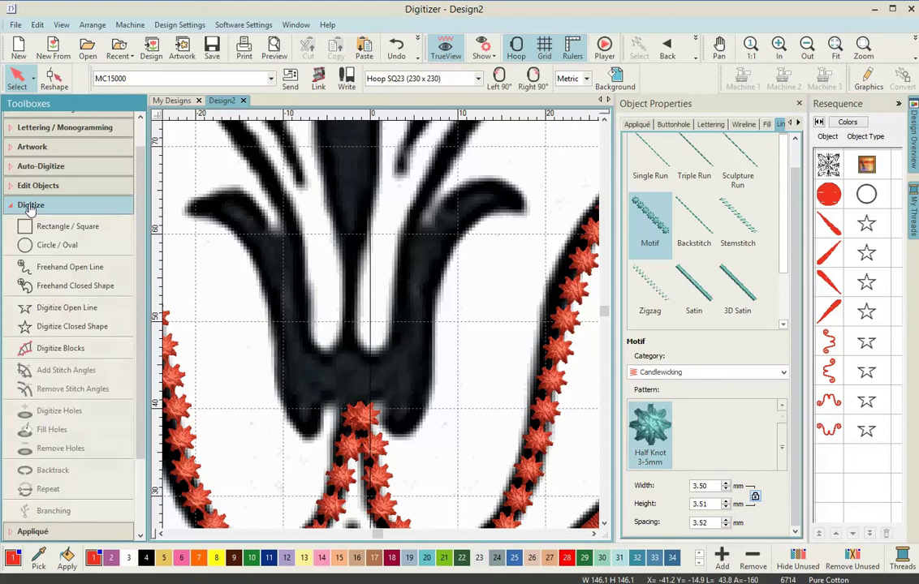
left_click(91, 327)
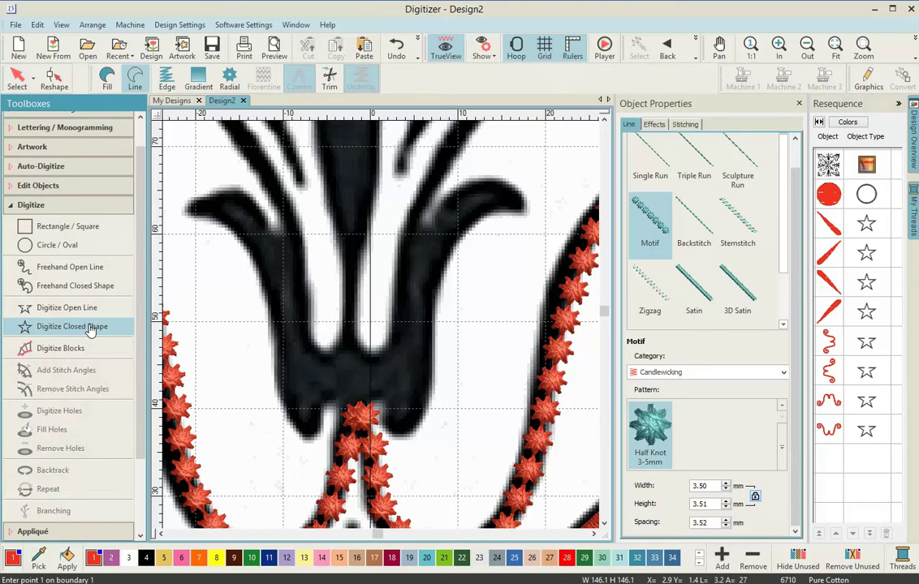
left_click(106, 81)
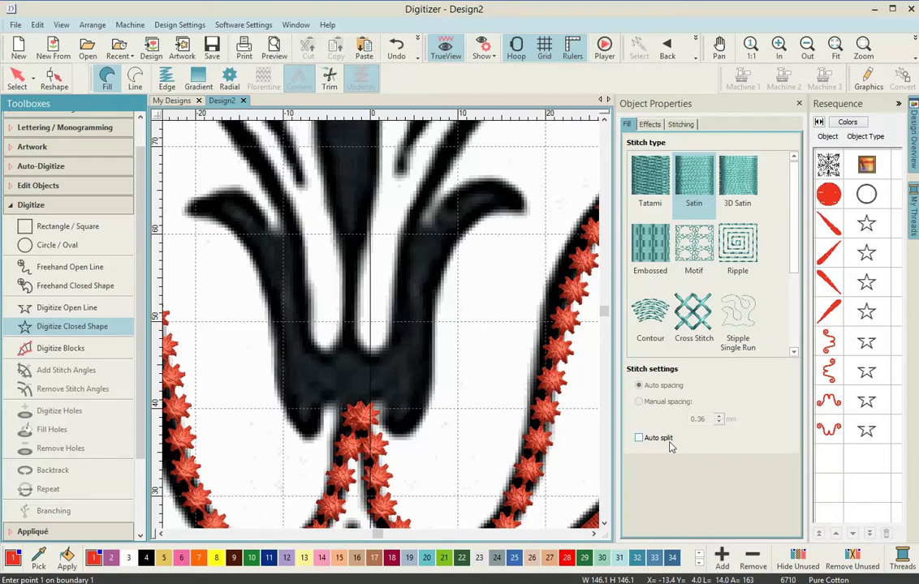
left_click(350, 352)
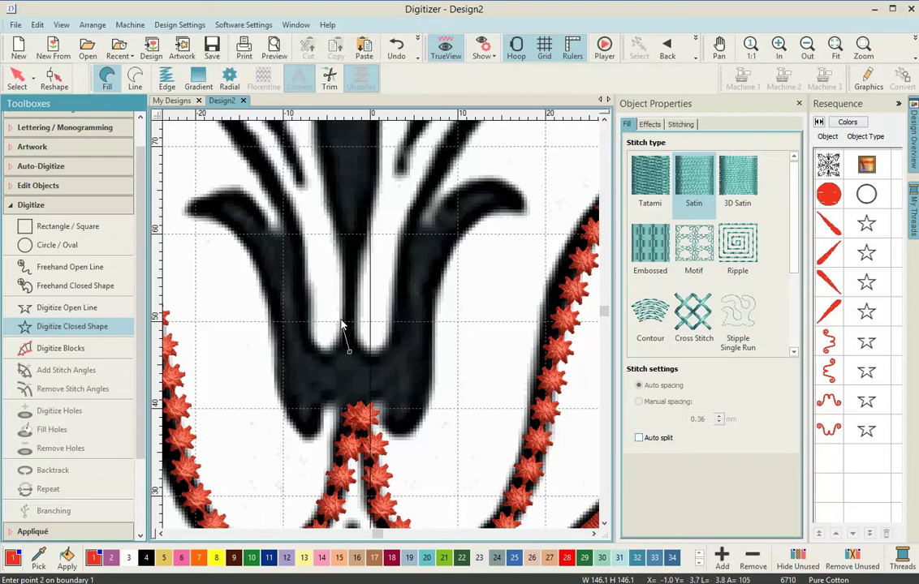
left_click(341, 314)
left_click(330, 238)
left_click(349, 234)
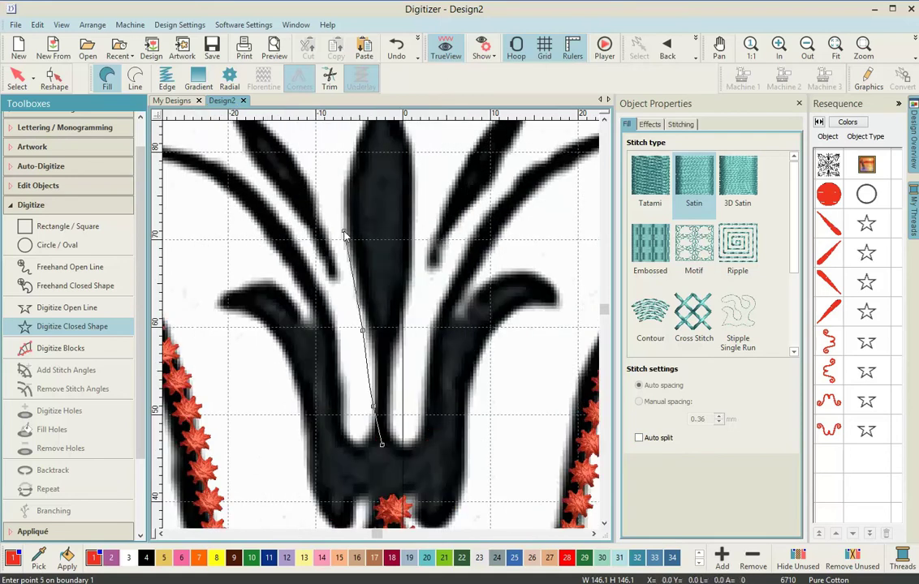
- Trace around the centre petal's tip and down its right edge to the base, and finish the satin shape
left_click(355, 174)
left_click(379, 190)
left_click(395, 180)
left_click(415, 197)
left_click(421, 251)
left_click(422, 319)
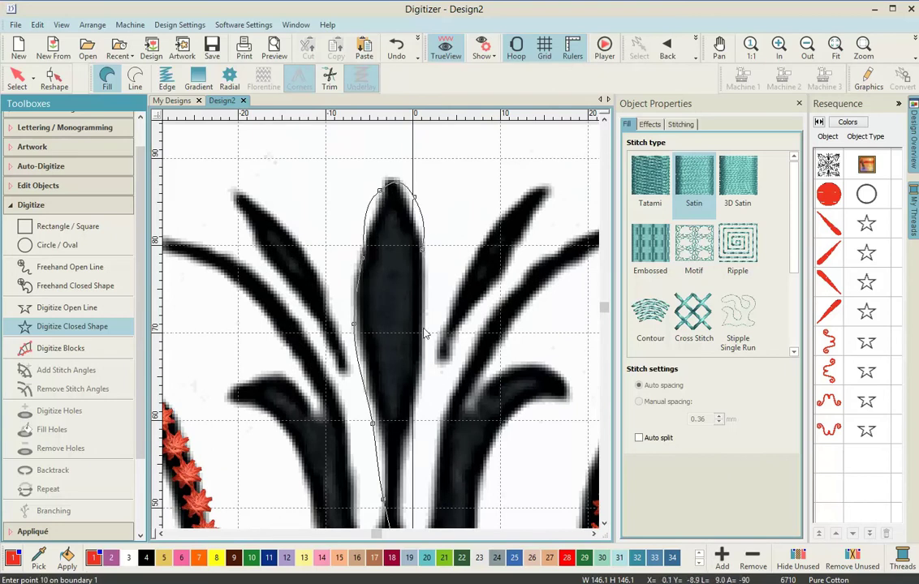
left_click(412, 394)
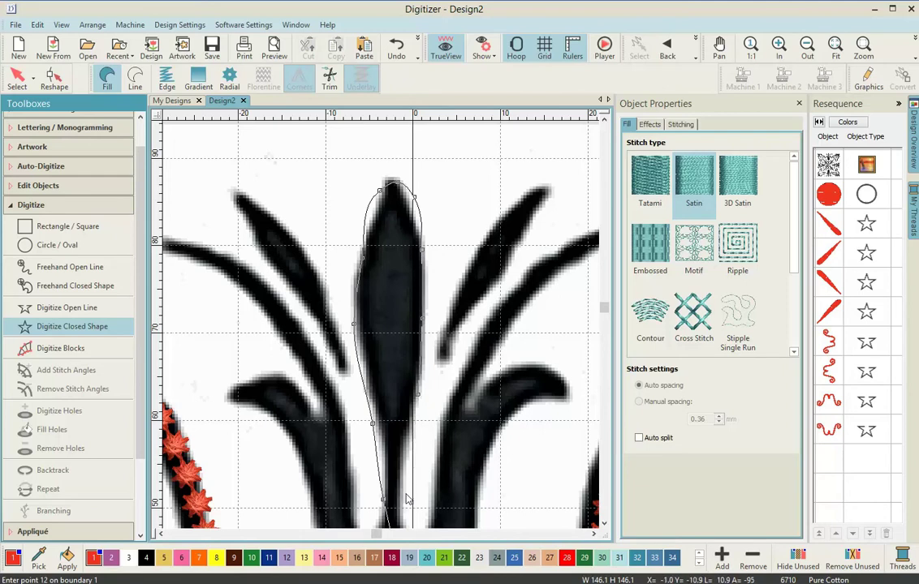
left_click(385, 447)
key("Return")
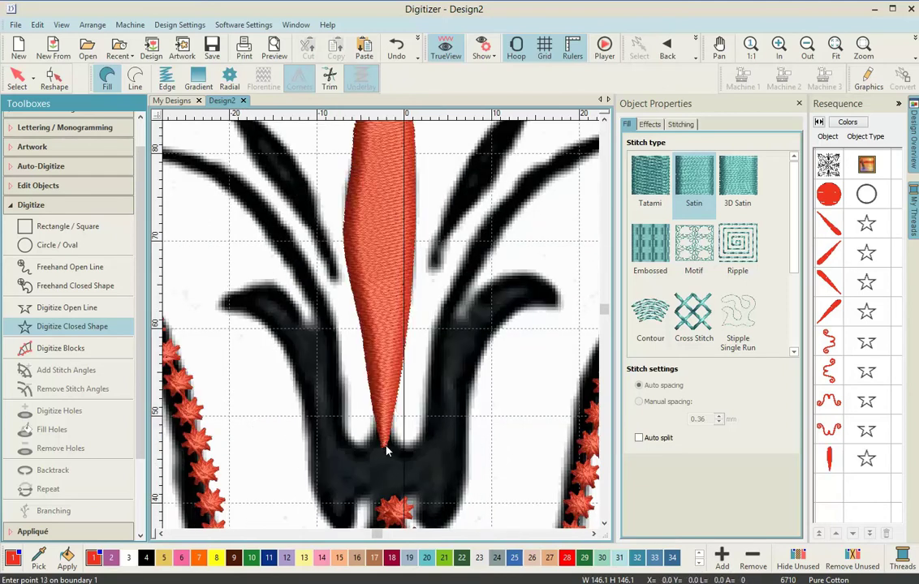
- Reshape the satin petal by moving the control points on its left edge inward to match the artwork
scroll(376, 330, "down", 1)
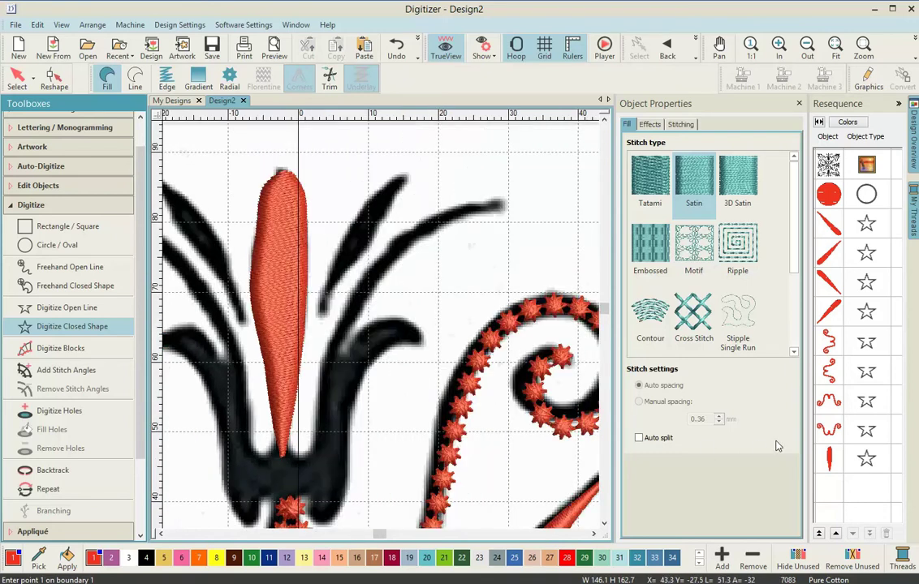
key("Escape")
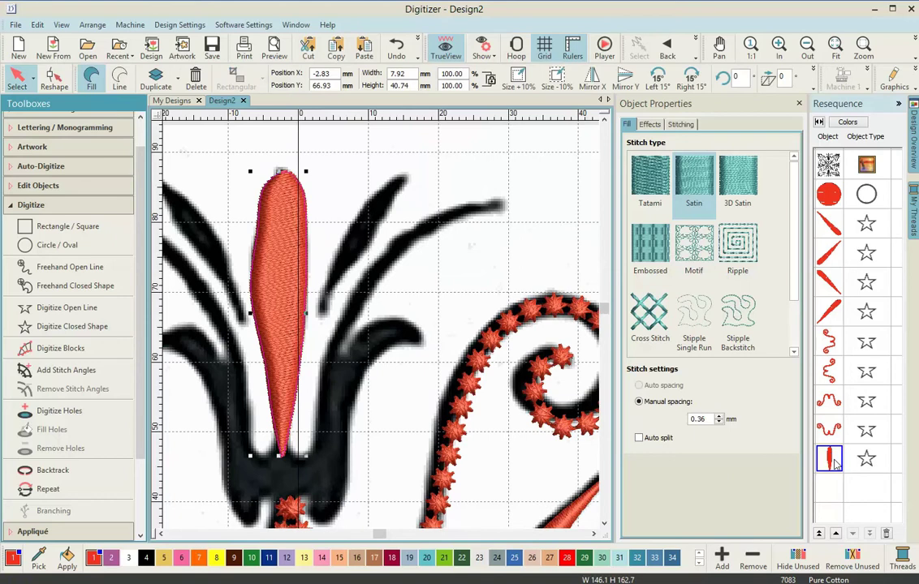
left_click(53, 81)
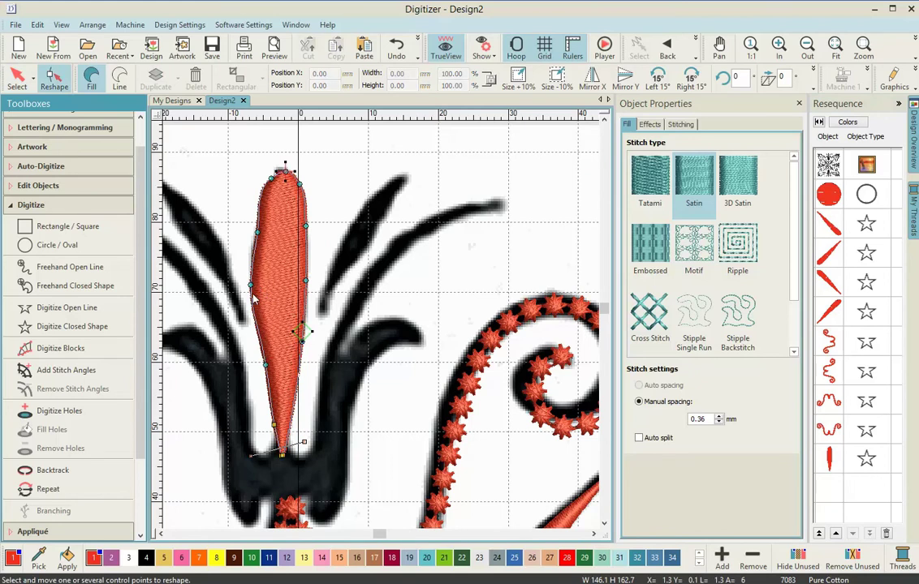
left_click_drag(256, 296, 257, 295)
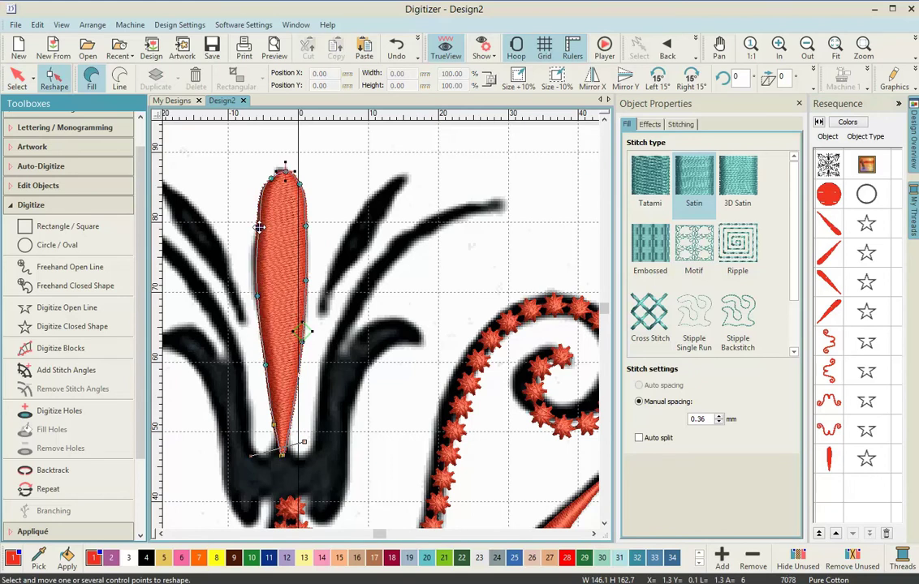
left_click(258, 228)
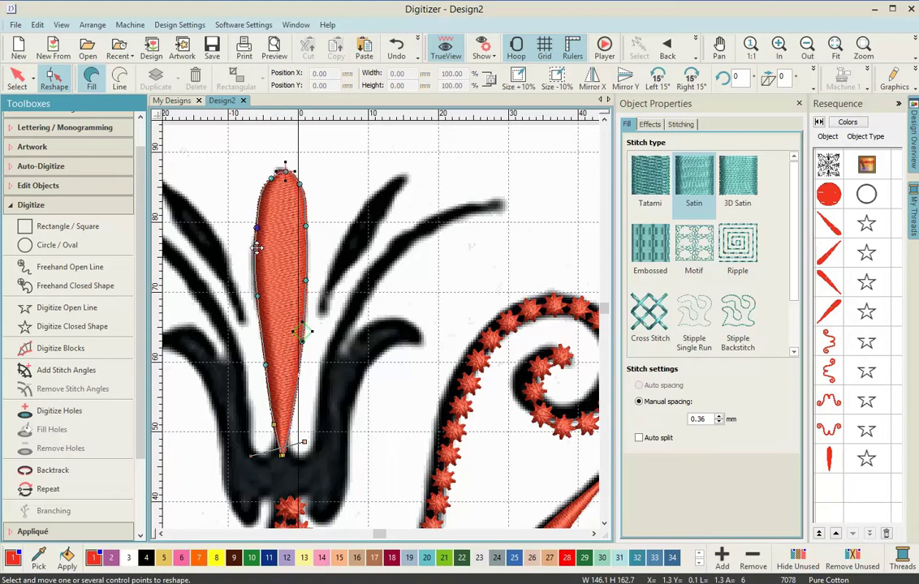
left_click(256, 296)
- Move the petal's stitch end point from its tip to the pointed base, and finish reshaping
scroll(369, 324, "up", 2)
scroll(368, 333, "down", 2)
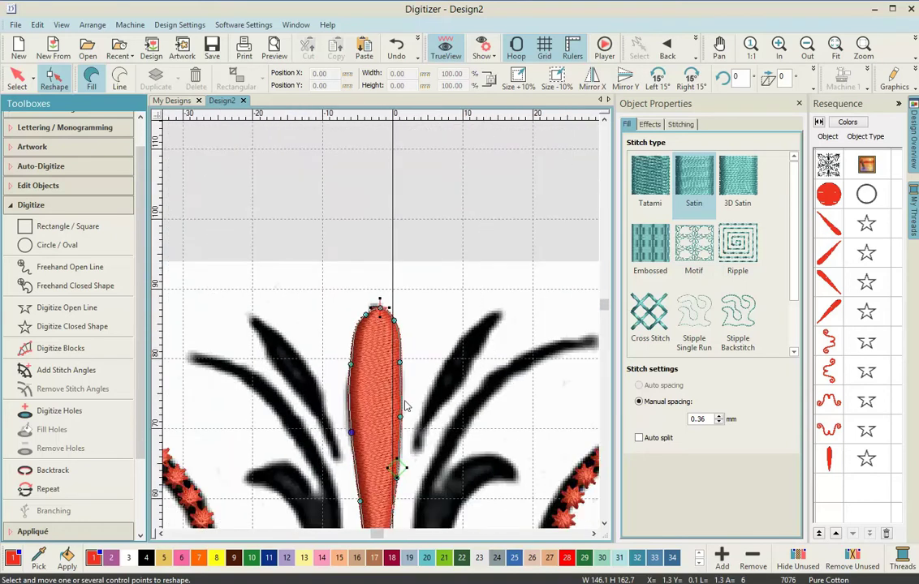
left_click(603, 525)
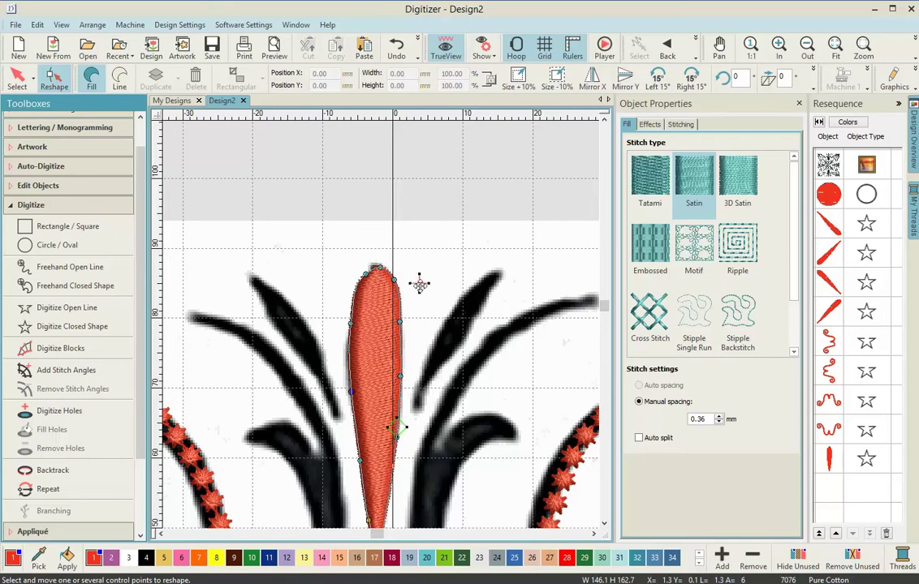
scroll(380, 434, "down", 3)
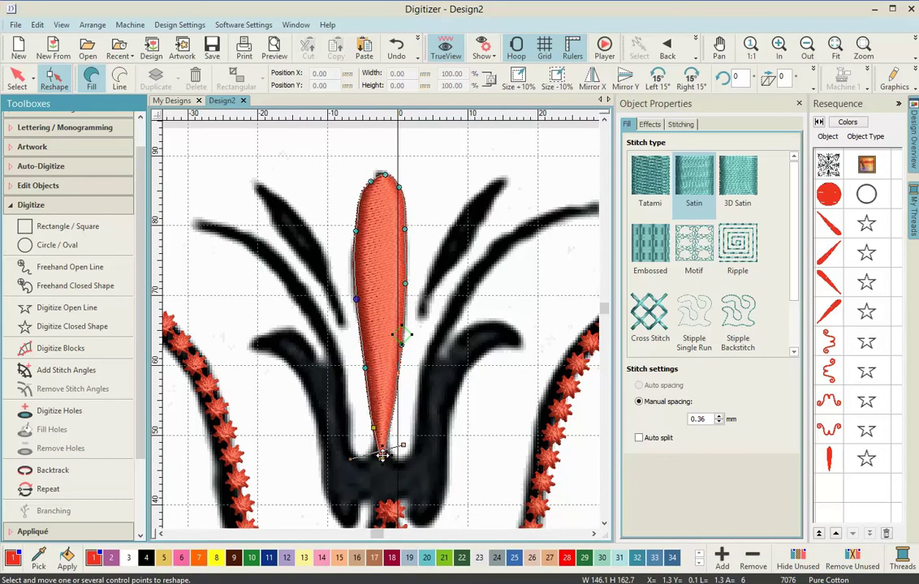
scroll(379, 438, "up", 2)
scroll(379, 324, "up", 1)
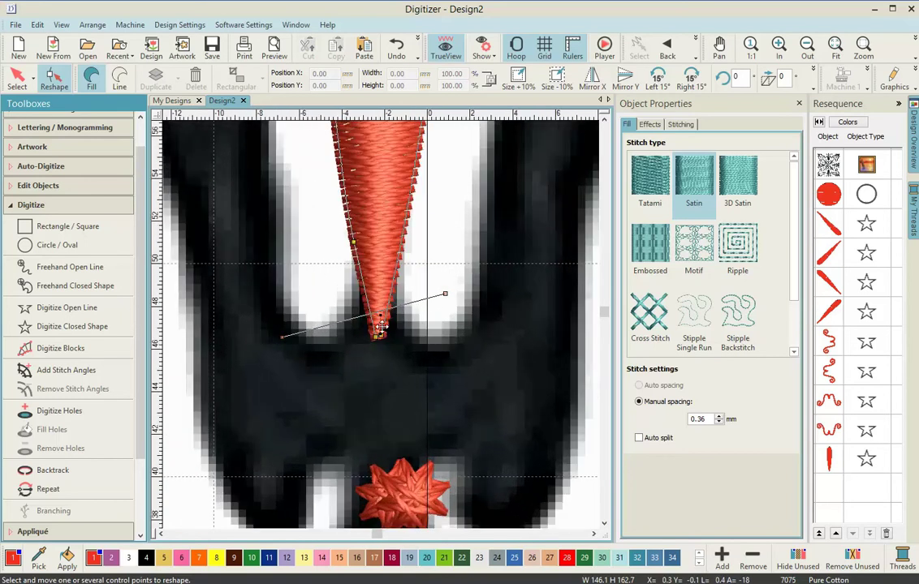
left_click_drag(380, 335, 380, 342)
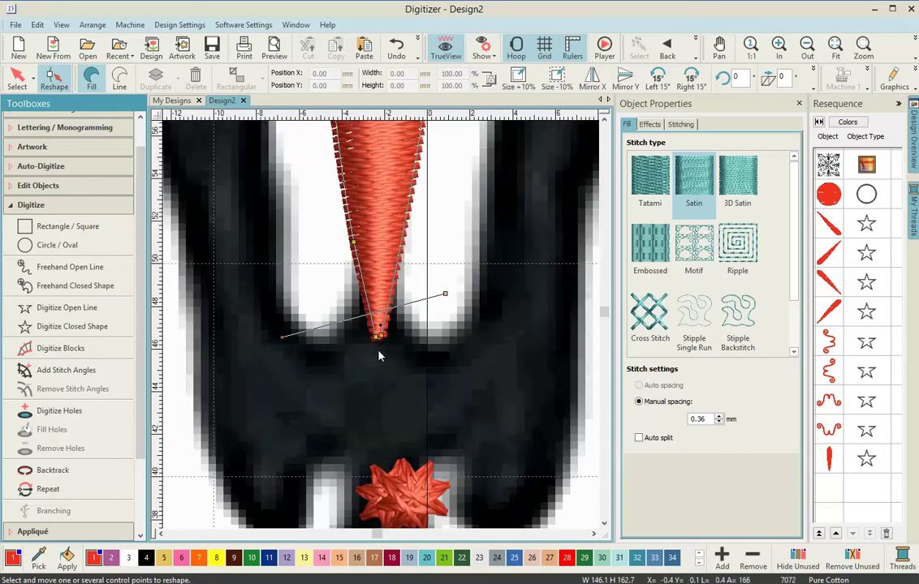
scroll(380, 323, "down", 2)
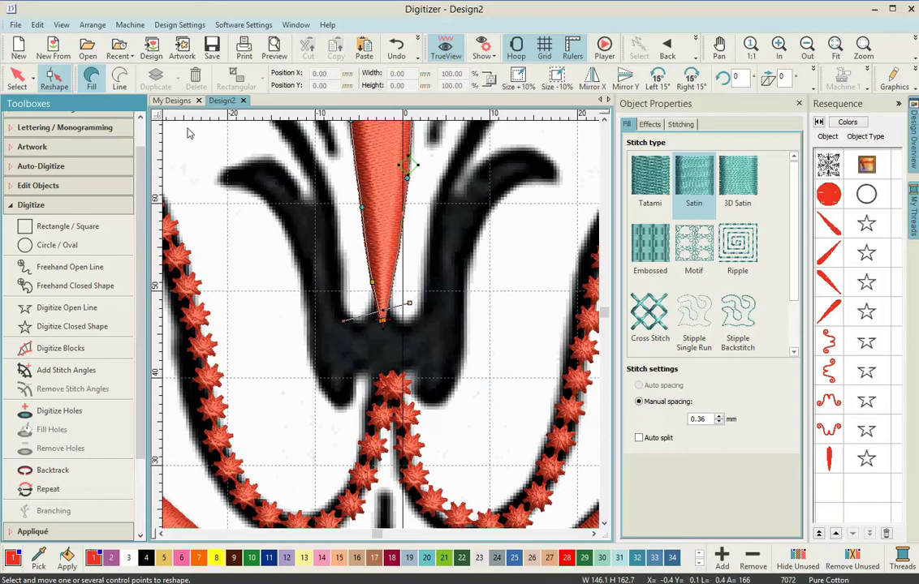
left_click(16, 78)
left_click(232, 364)
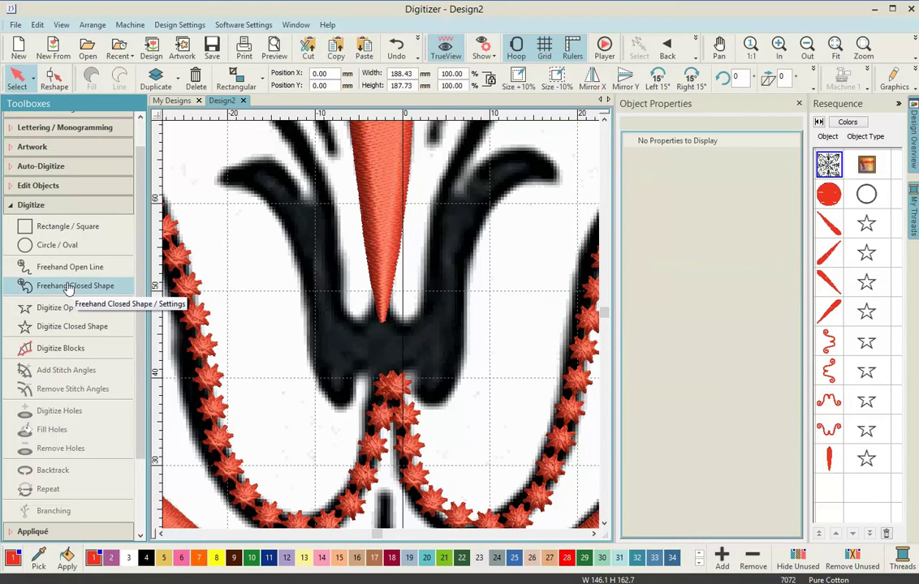
- Start a satin-filled closed shape at the petal's base and trace the lower edge and rounded foot of the upper motif's left half
left_click(51, 328)
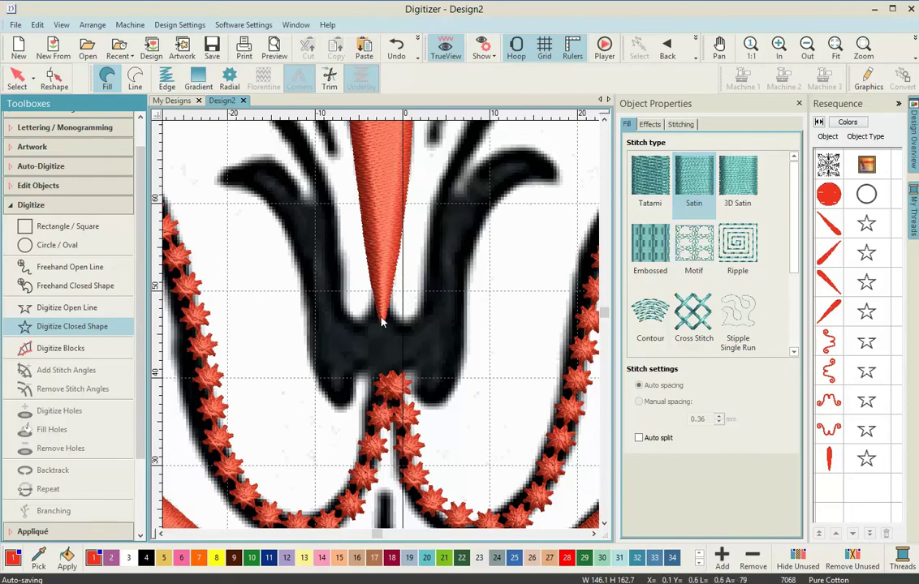
scroll(381, 323, "up", 2)
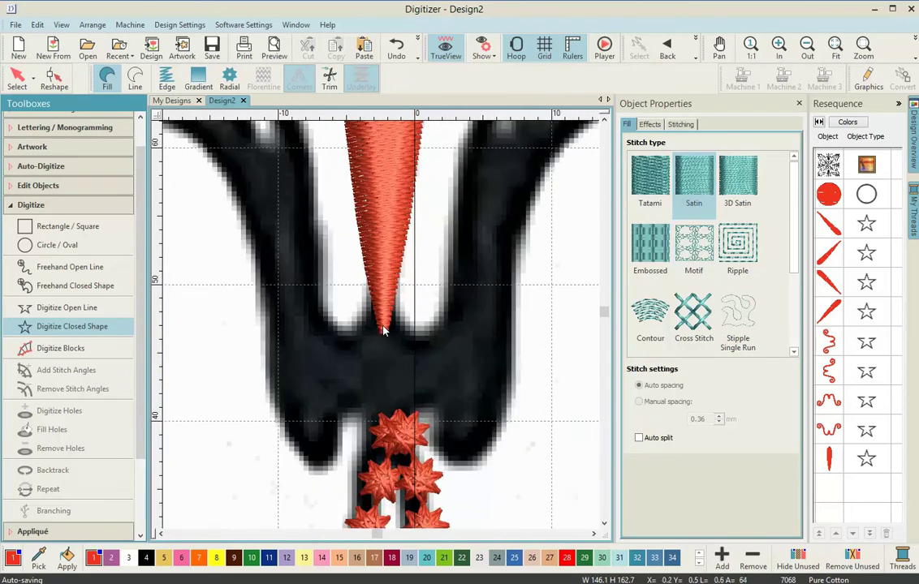
left_click(383, 327)
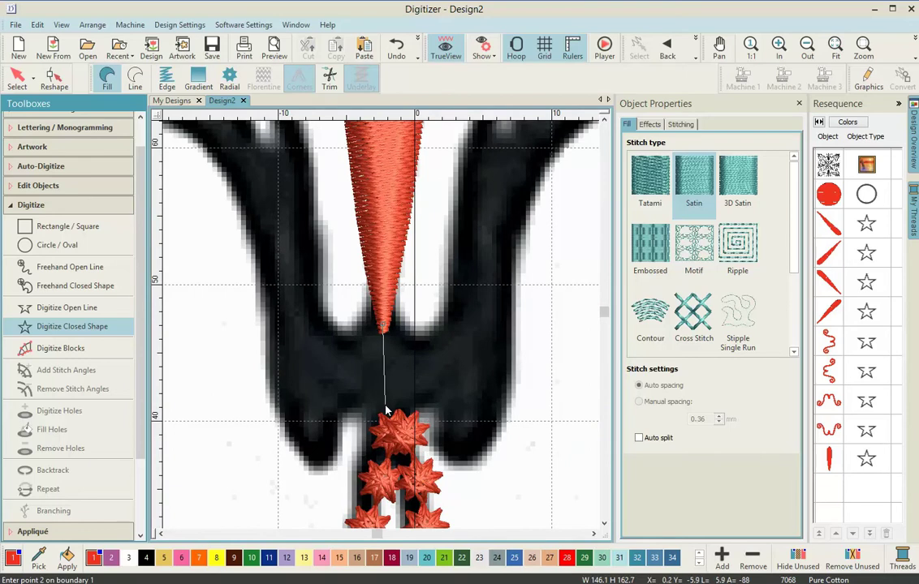
left_click(363, 404)
left_click(337, 413)
left_click(334, 445)
left_click(324, 466)
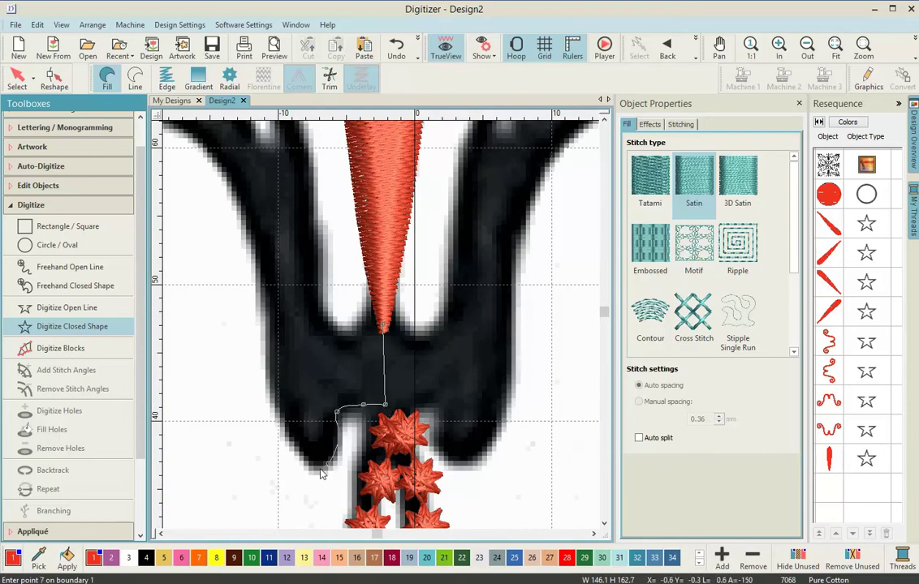
left_click(310, 467)
left_click(287, 431)
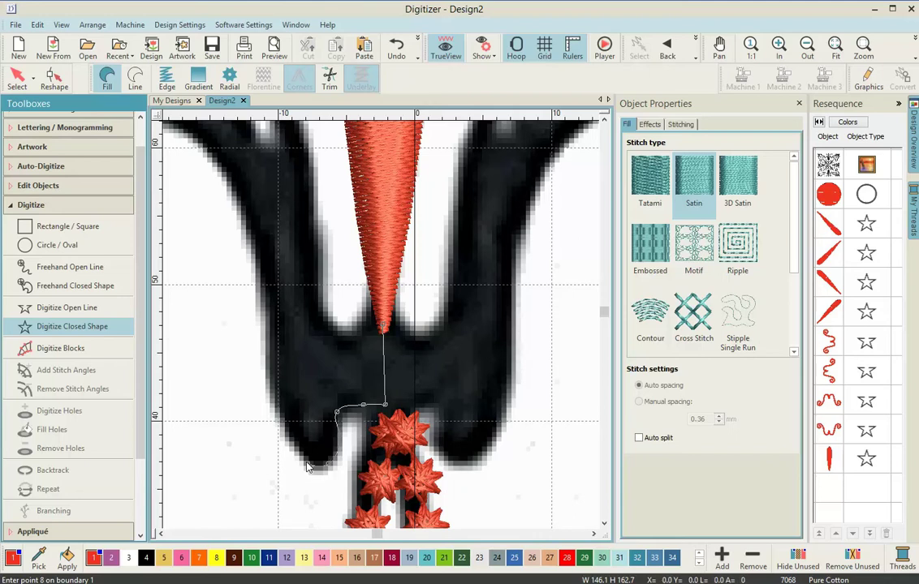
- Trace the outer edge of the motif's left half from the foot up to the curled leaf's pointed end
left_click(270, 383)
left_click(270, 316)
left_click(260, 262)
left_click(233, 187)
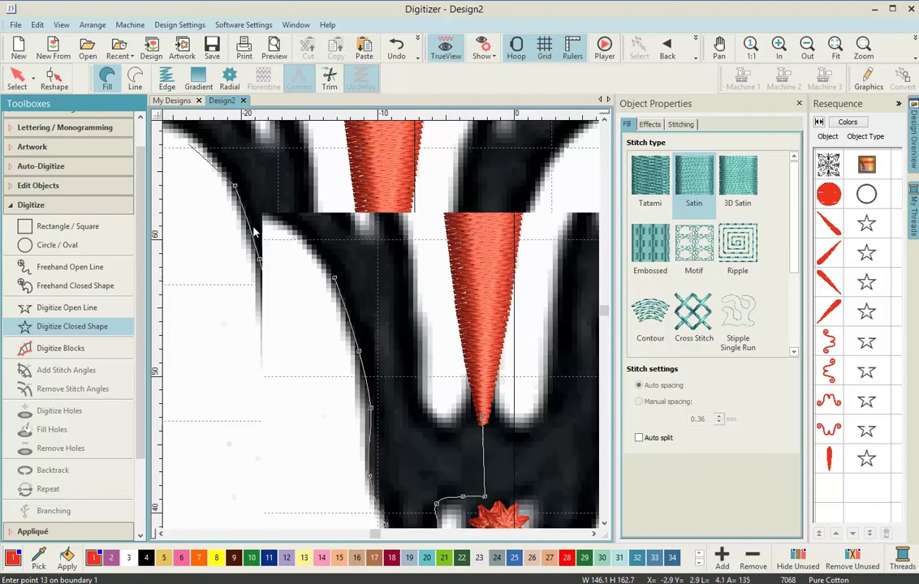
left_click(285, 223)
left_click(217, 206)
- Trace over the curled leaf's upper edge and down past the notch where it meets the thin stem
left_click(227, 179)
left_click(267, 157)
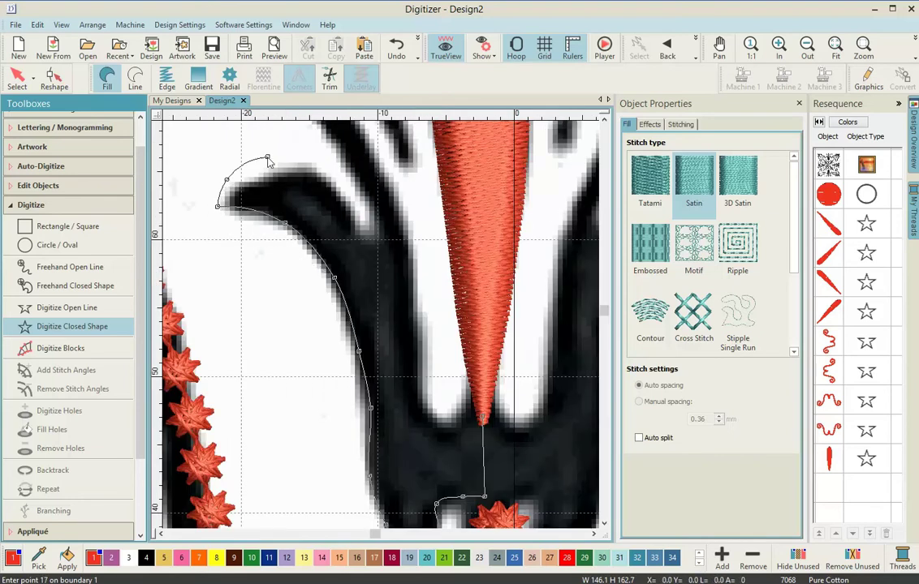
left_click(298, 159)
left_click(336, 185)
left_click(362, 230)
left_click(386, 278)
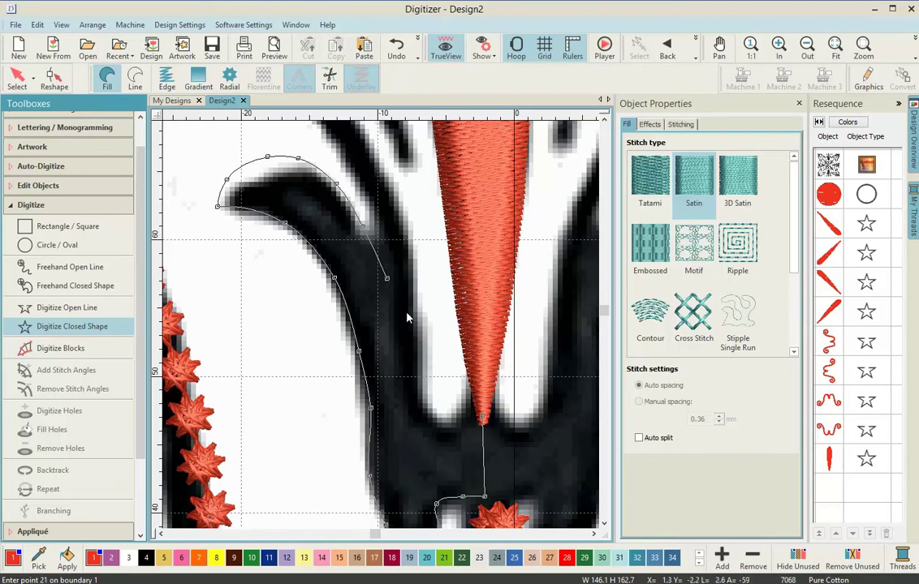
- Trace the left half's inner edge down and across to the petal's base, and finish the satin shape
left_click(410, 331)
left_click(413, 359)
left_click(414, 411)
left_click(430, 425)
left_click(449, 428)
left_click(482, 420)
key("Return")
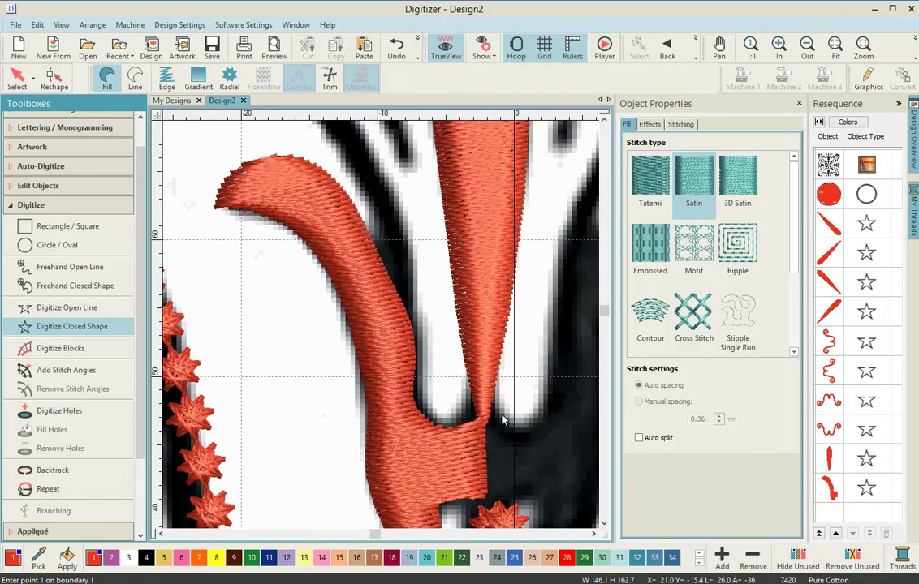
scroll(502, 419, "down", 4)
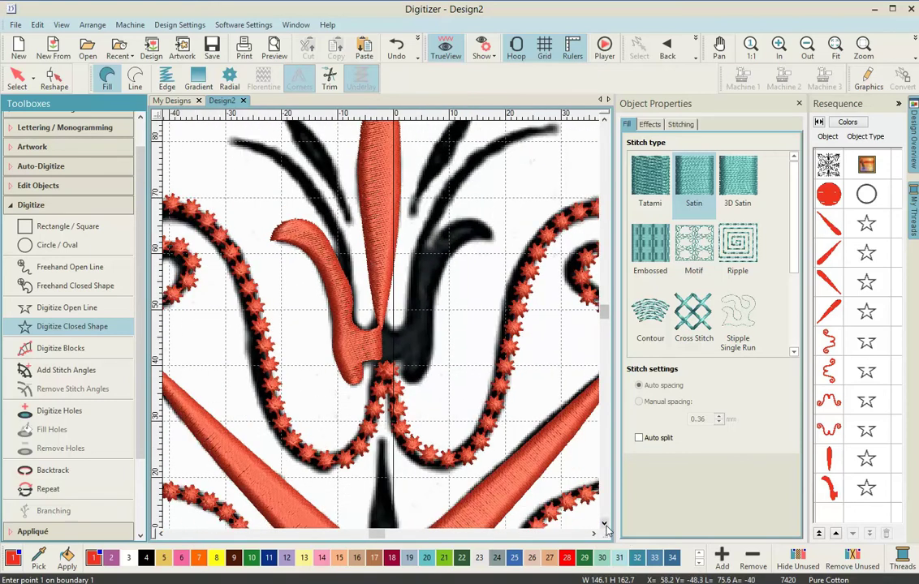
left_click(604, 524)
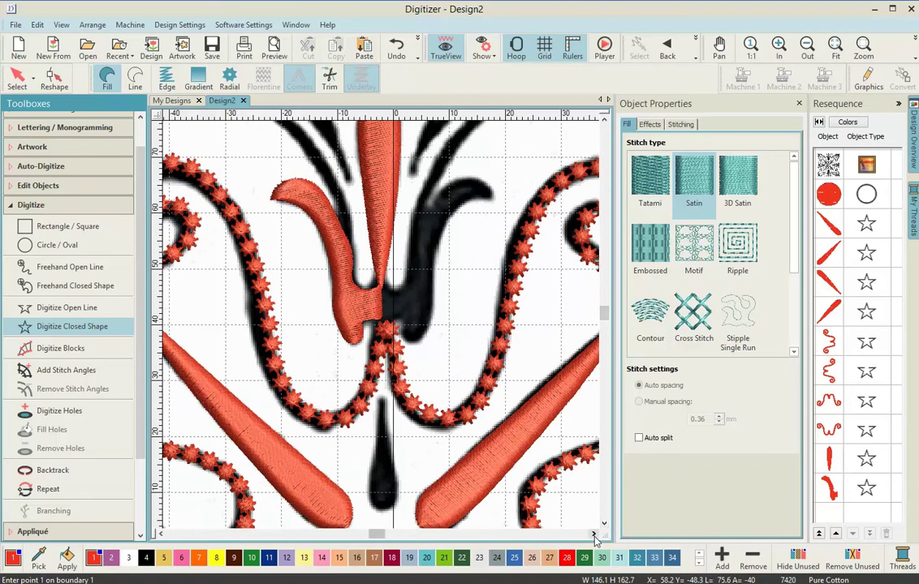
- Reshape the upper motif's left half by moving two control points on the stem's inner edge to tighten the outline
left_click(594, 534)
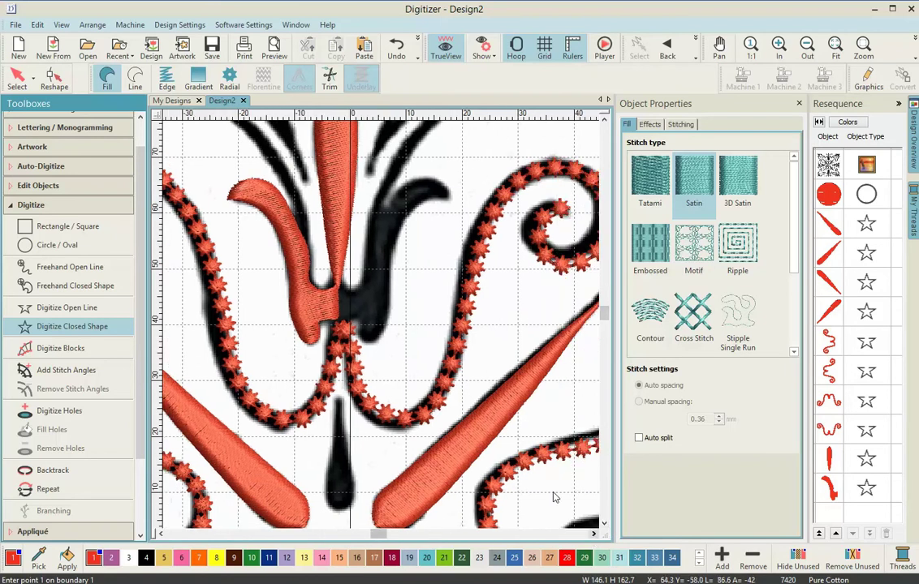
left_click(829, 488)
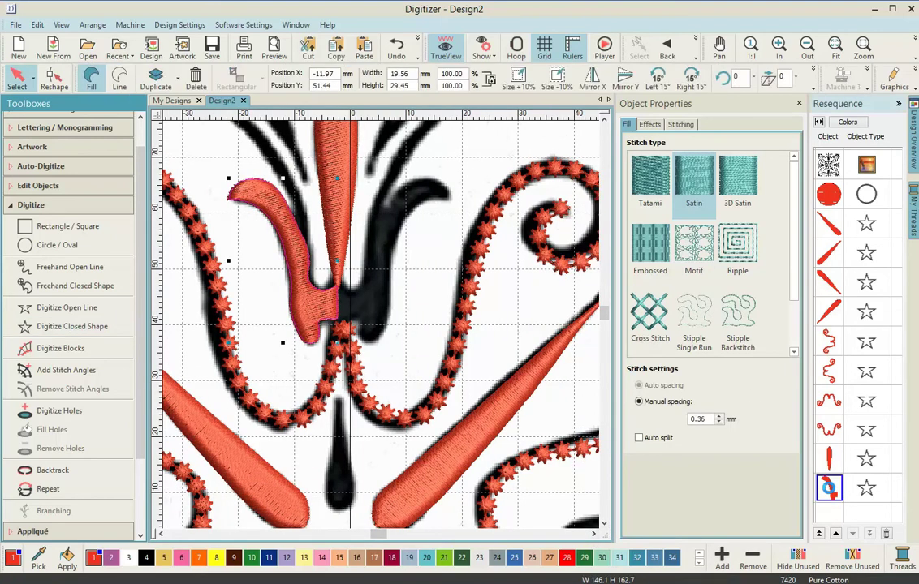
left_click(52, 76)
scroll(384, 331, "up", 2)
scroll(383, 328, "up", 2)
scroll(396, 256, "up", 1)
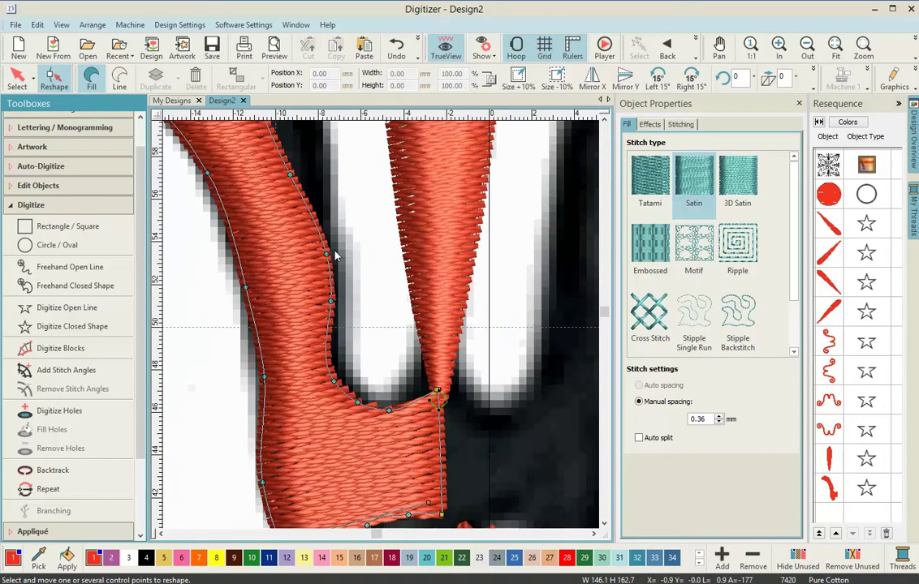
left_click_drag(327, 255, 314, 231)
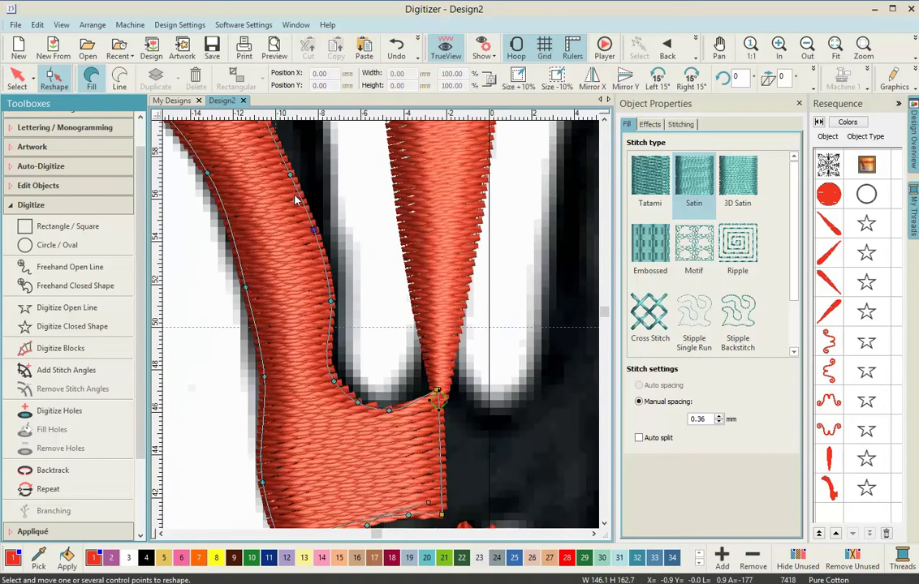
left_click_drag(332, 302, 324, 301)
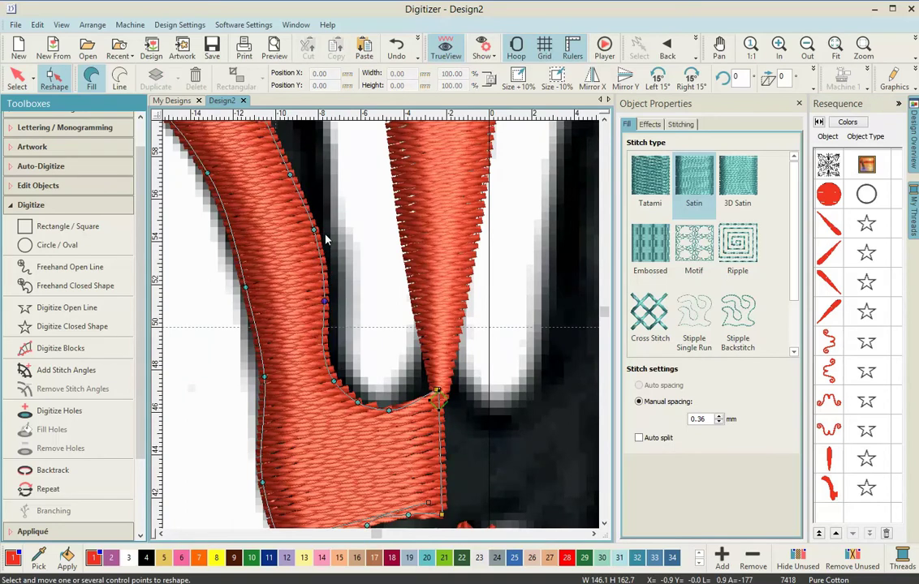
- Delete the surplus control points on the stem's inner edge and set a single point to smooth the curve
scroll(382, 331, "down", 2)
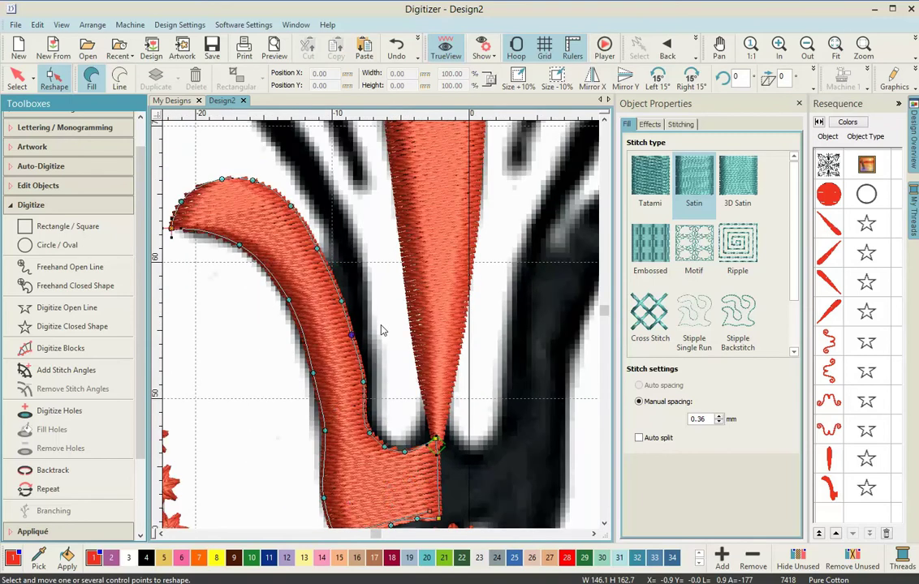
left_click(366, 367)
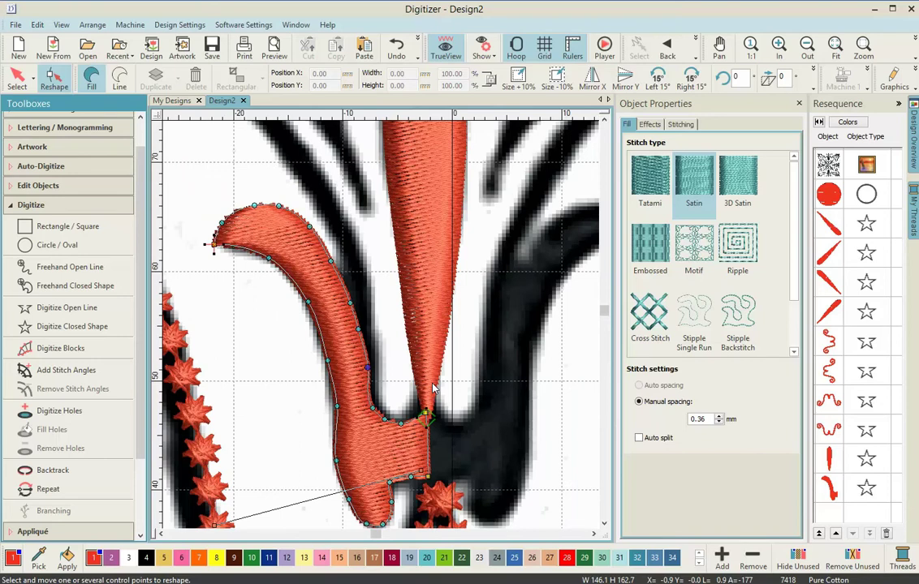
key("Delete")
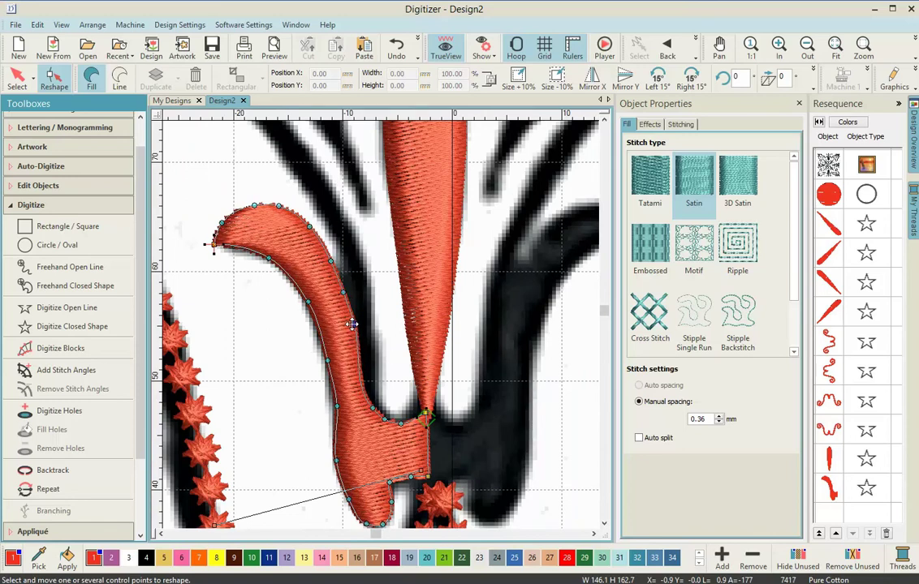
left_click(359, 336)
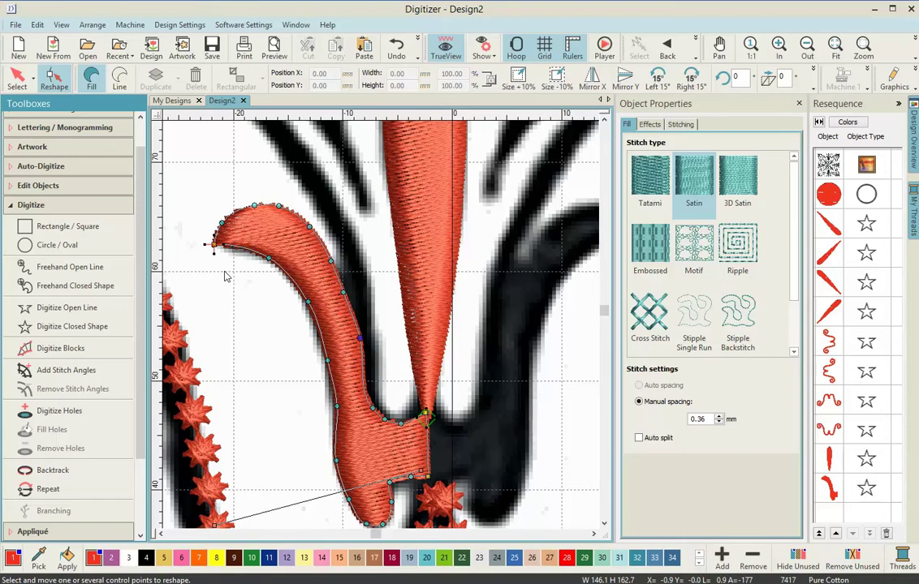
- Check the left half's outline from leaf tip to base, adjust the stitch start point at the petal's base, and finish reshaping
scroll(227, 272, "up", 1)
scroll(382, 330, "up", 1)
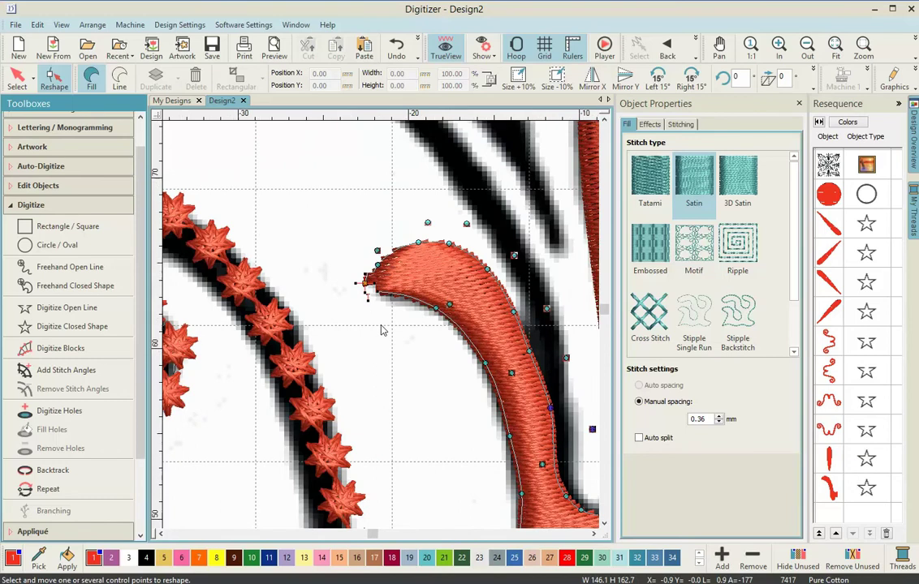
scroll(382, 330, "up", 2)
scroll(382, 330, "up", 1)
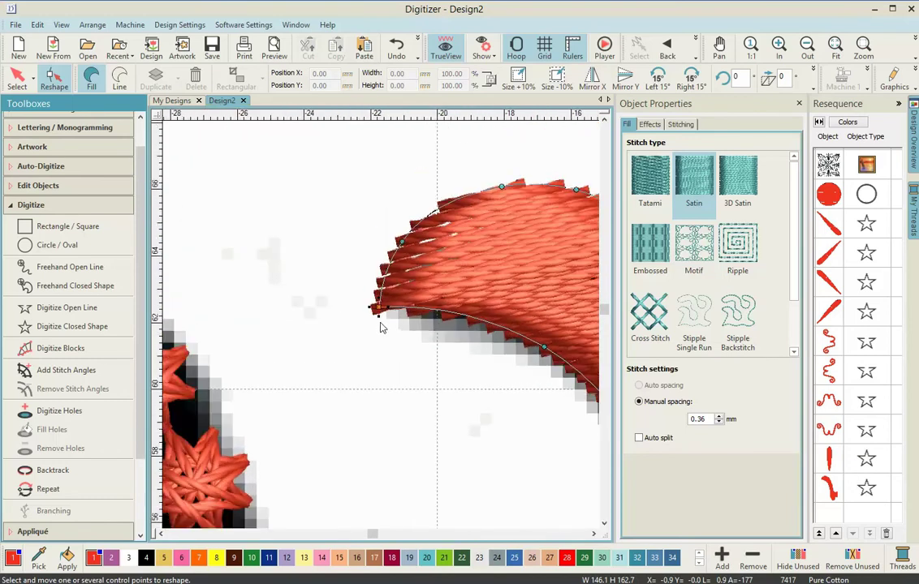
key("c")
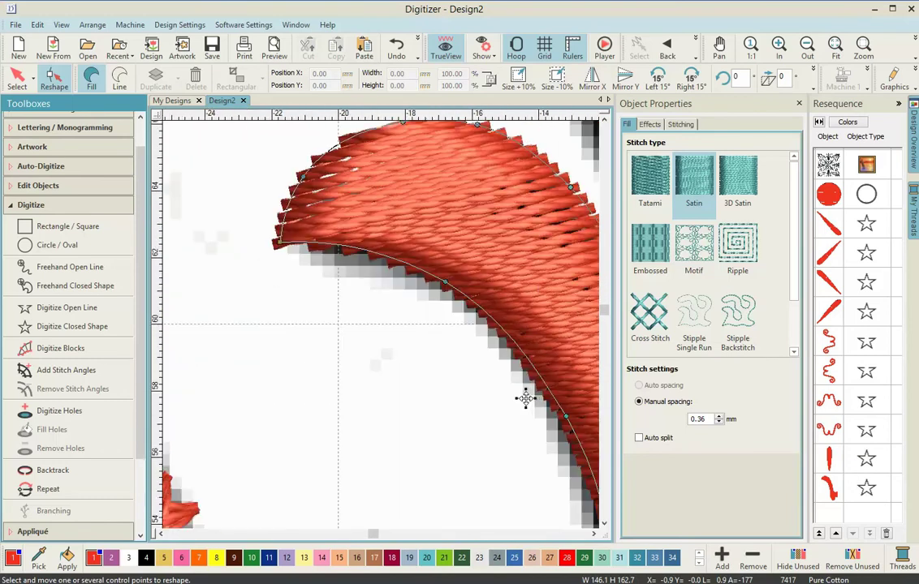
key("c")
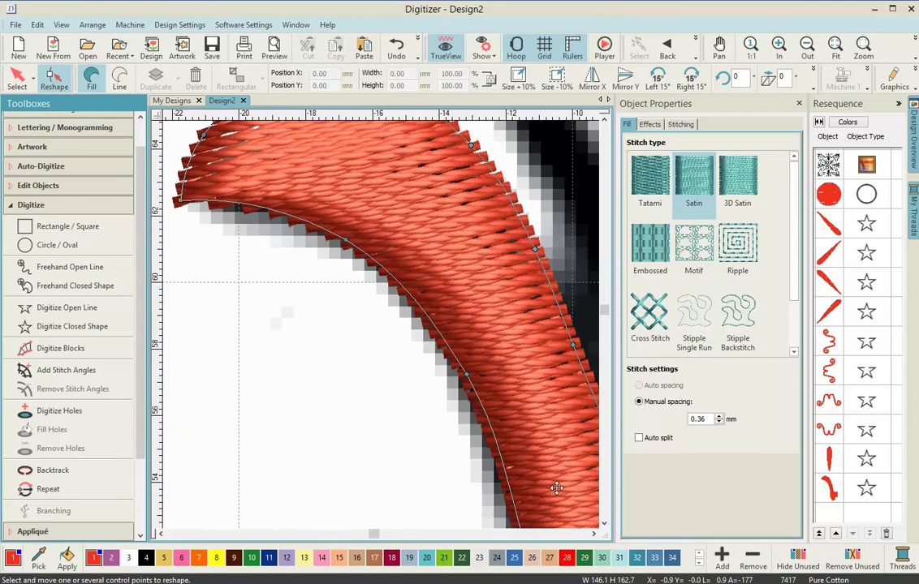
key("c")
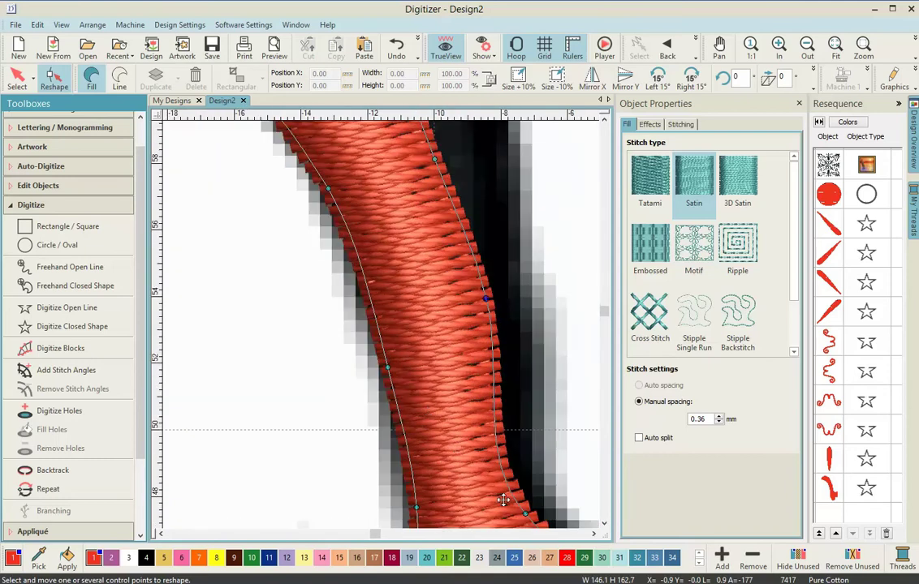
key("c")
key("c")
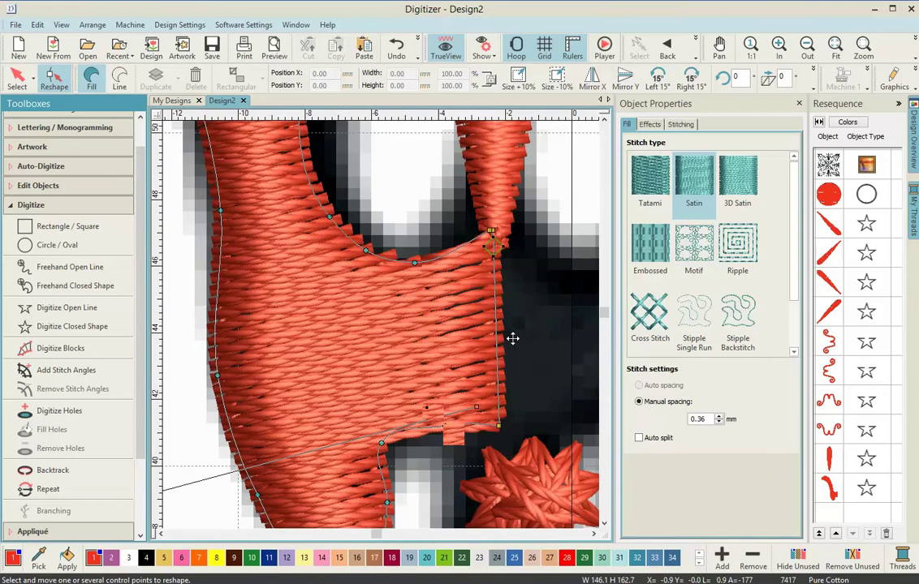
left_click(495, 250)
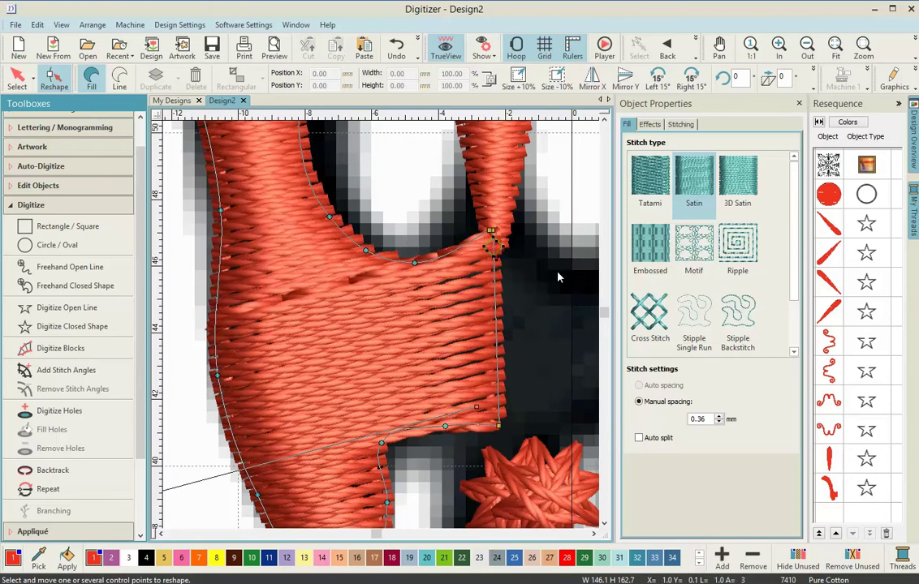
left_click(16, 80)
scroll(270, 221, "down", 5)
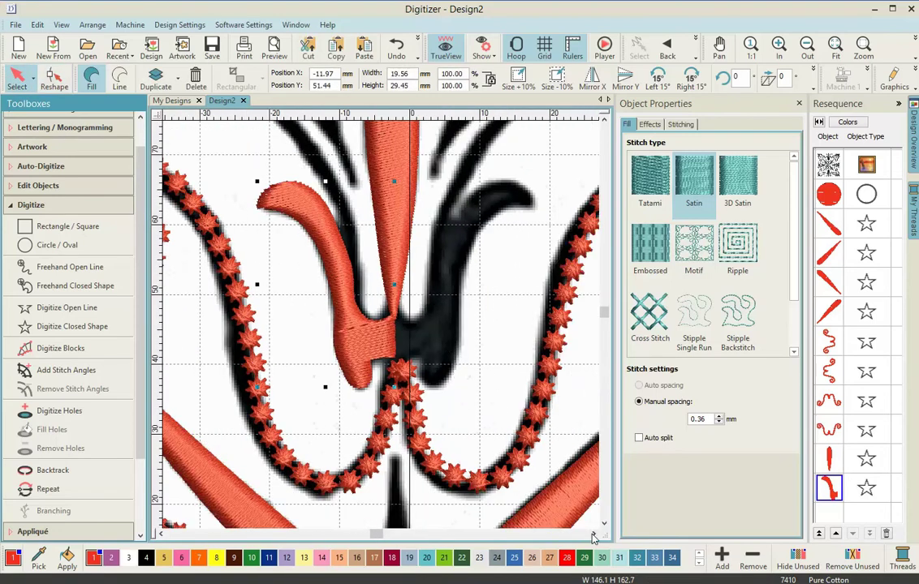
- Duplicate the motif's left half in place and mirror the copy horizontally
scroll(526, 477, "right", 1)
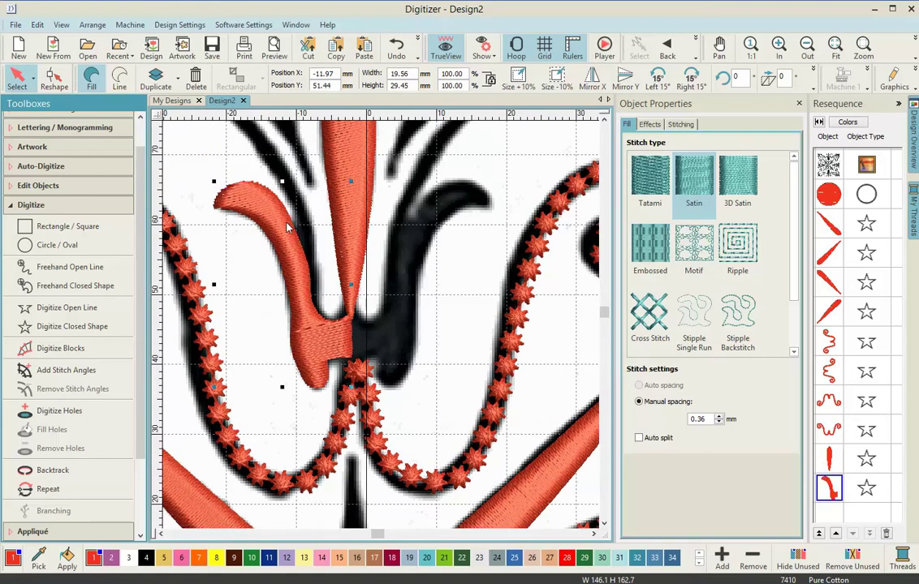
left_click(323, 339)
left_click(828, 489)
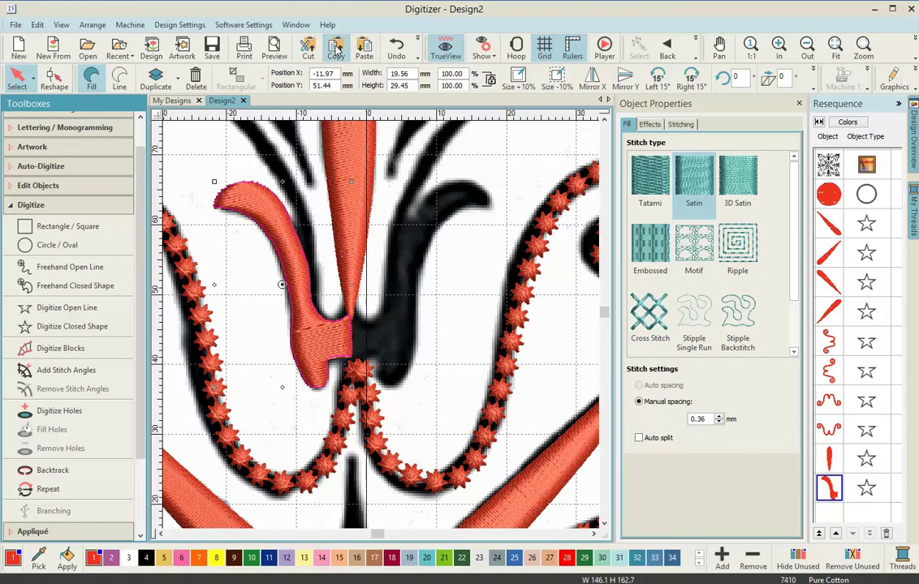
left_click(335, 49)
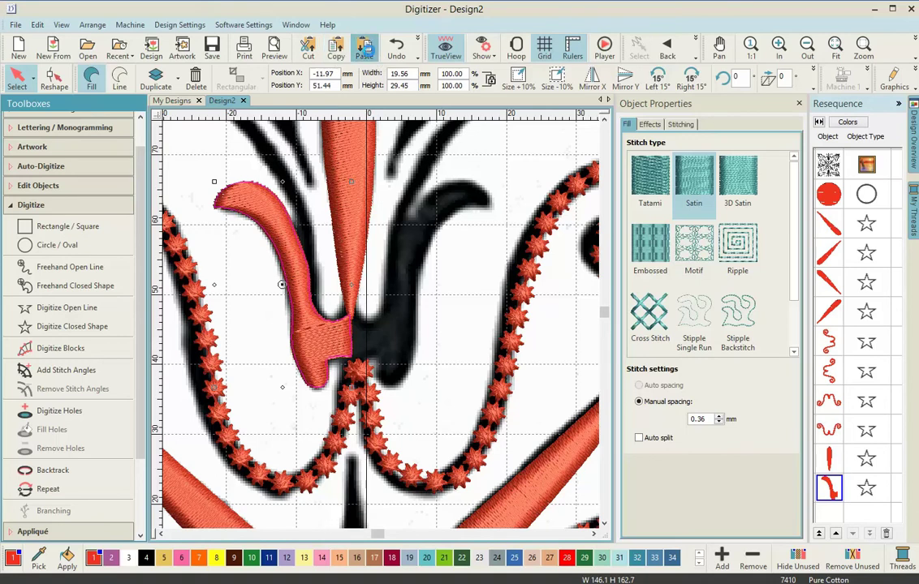
left_click(364, 49)
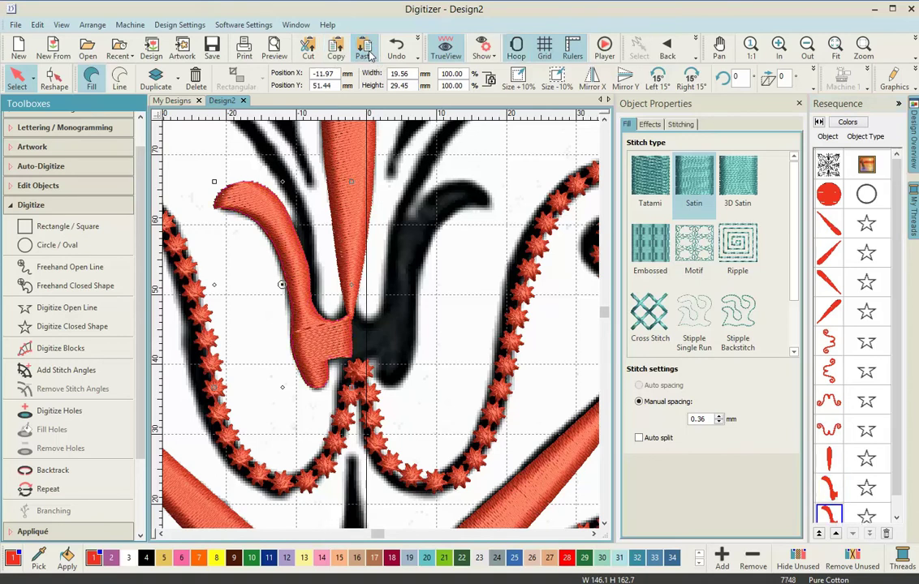
left_click(593, 77)
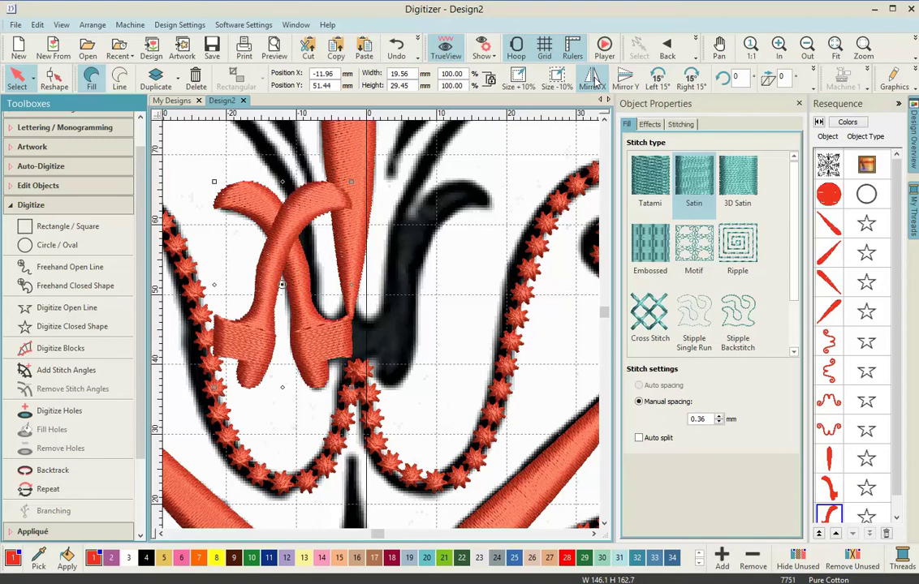
- Move the mirrored copy over the artwork's right half, positioned at X 7.68 mm, Y 51.53 mm
key("Right")
key("Right")
key("Right")
key("Right")
key("Right")
key("Right")
key("Right")
key("Right")
key("Right")
key("Right")
key("Right")
key("Right")
key("Right")
key("Right")
key("Right")
key("Right")
key("Right")
key("Right")
key("Right")
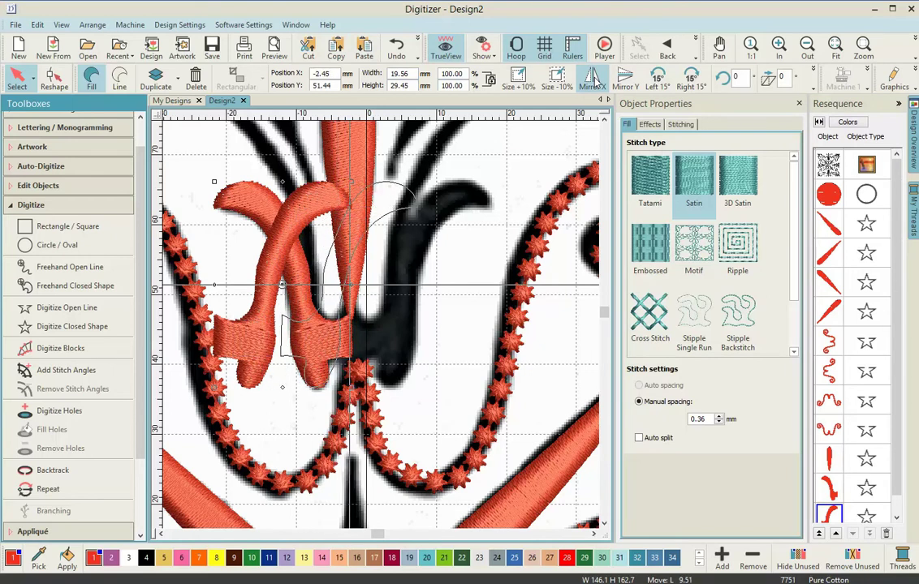
key("Right")
key("Right")
key("Right")
key("Right")
key("Right")
key("Right")
key("Right")
key("Right")
key("Right")
key("Right")
key("Right")
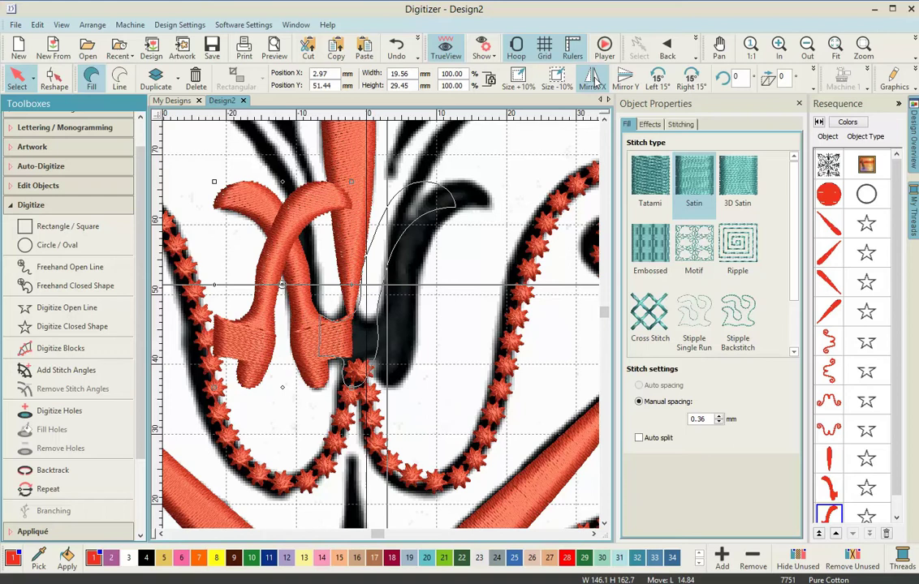
key("Right")
key("Right")
key("Right")
key("Right")
key("Right")
key("Right")
key("Right")
key("Right")
key("Right")
key("Right")
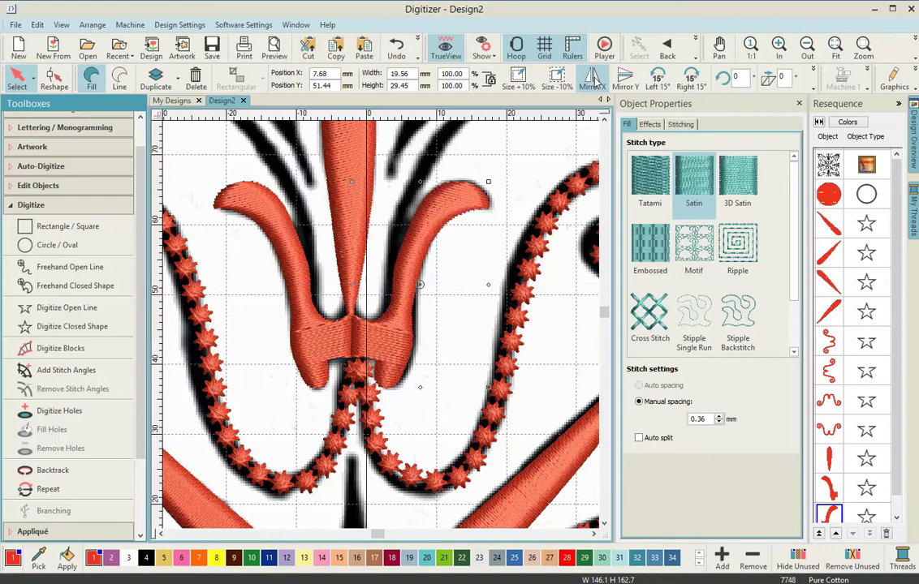
key("Up")
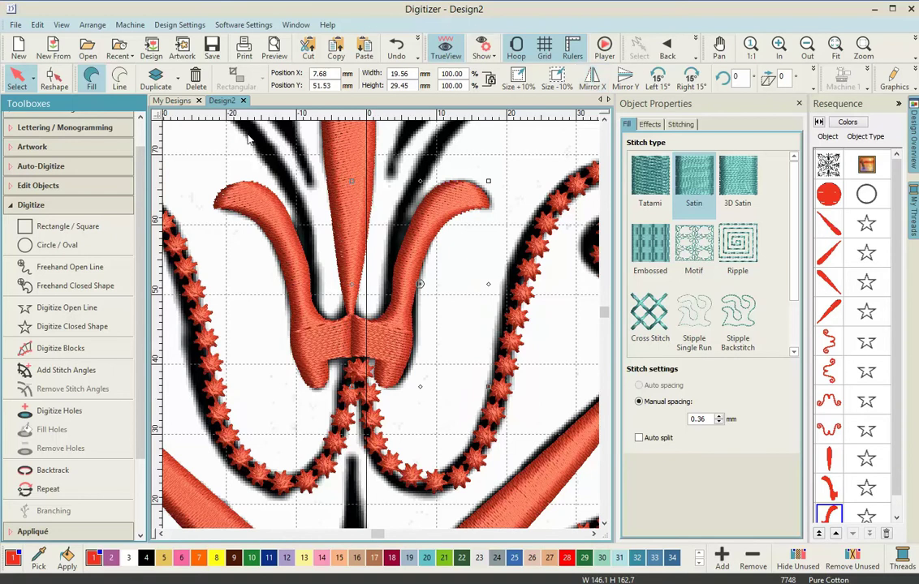
- Hide the background artwork and examine where the upper motif's two halves meet
left_click(254, 353)
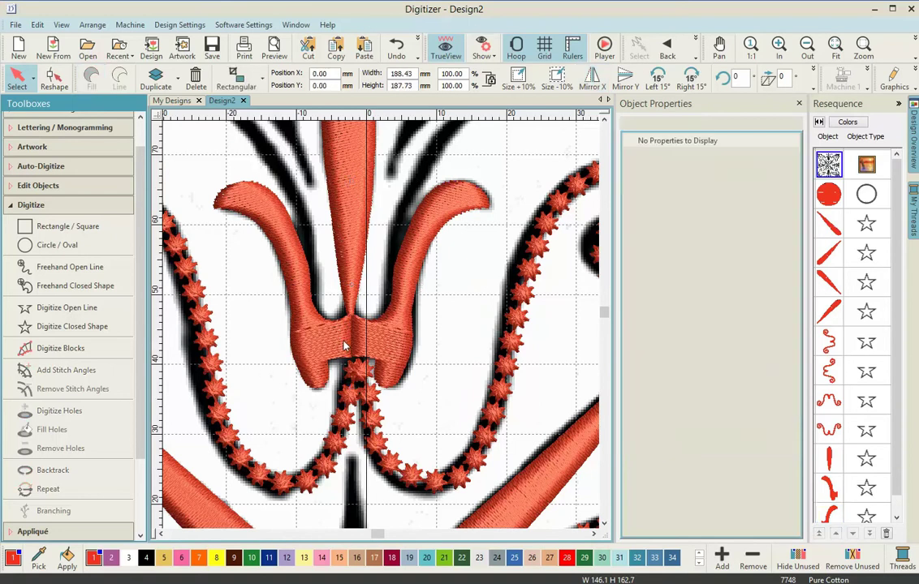
scroll(381, 331, "down", 4)
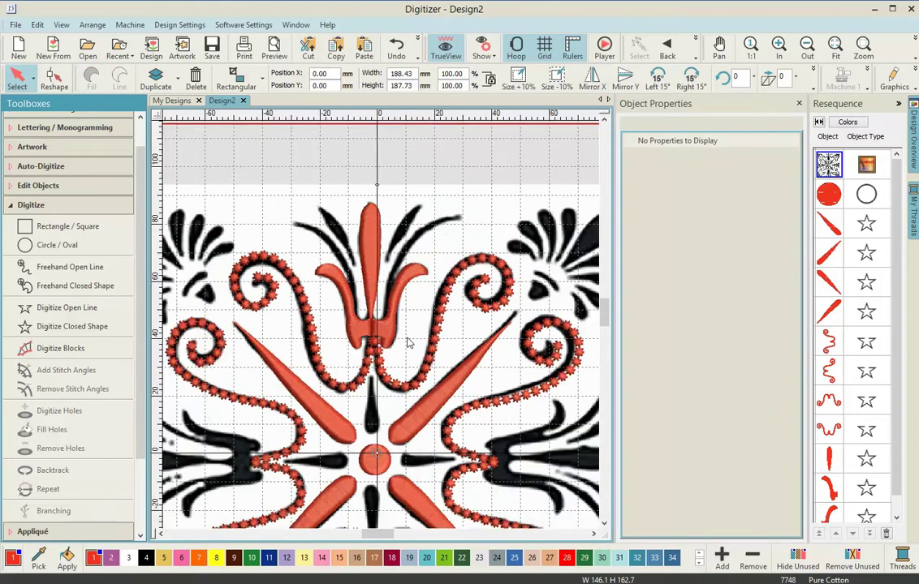
scroll(382, 330, "up", 1)
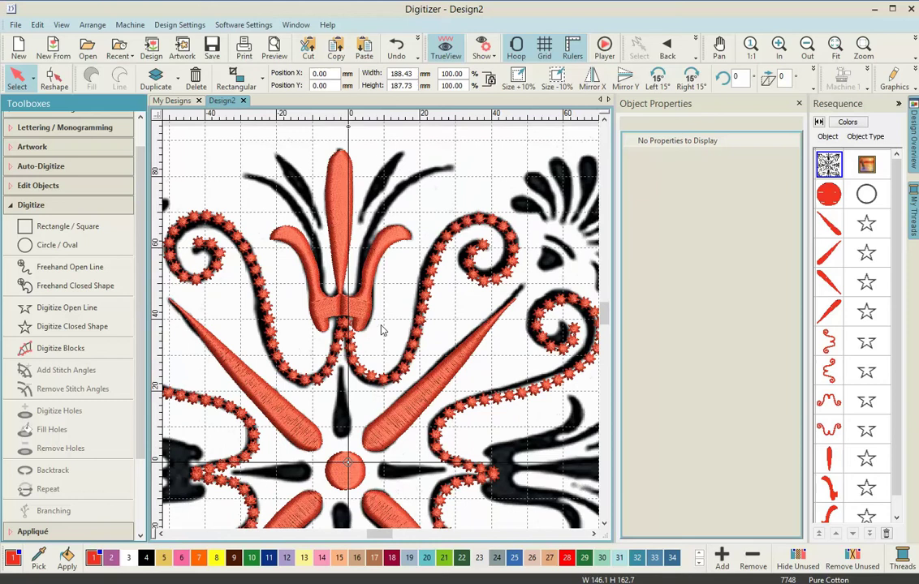
key("Delete")
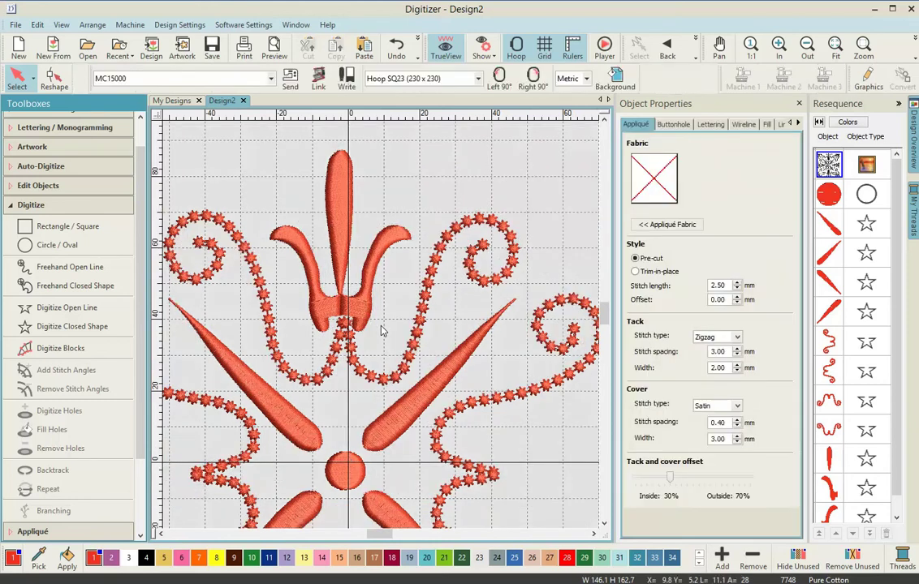
scroll(381, 330, "down", 3)
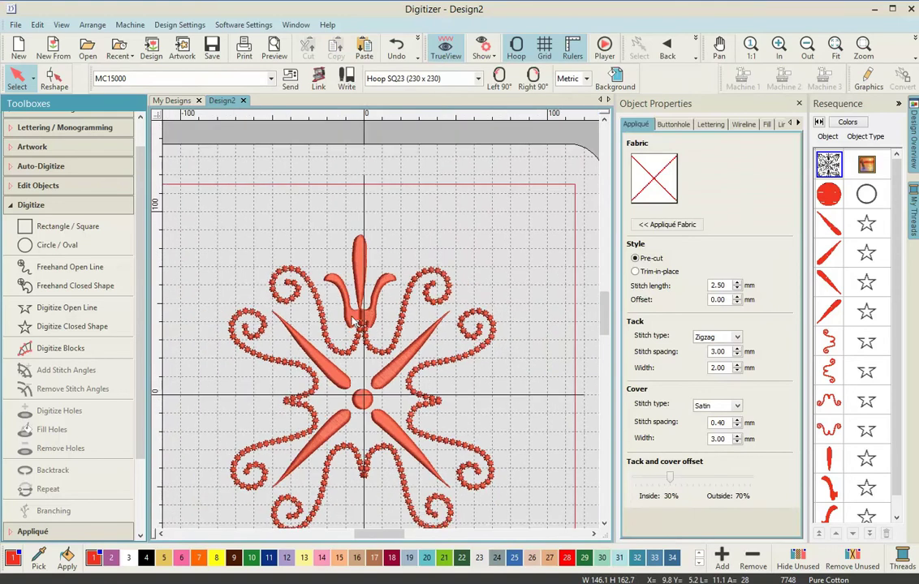
scroll(382, 330, "up", 3)
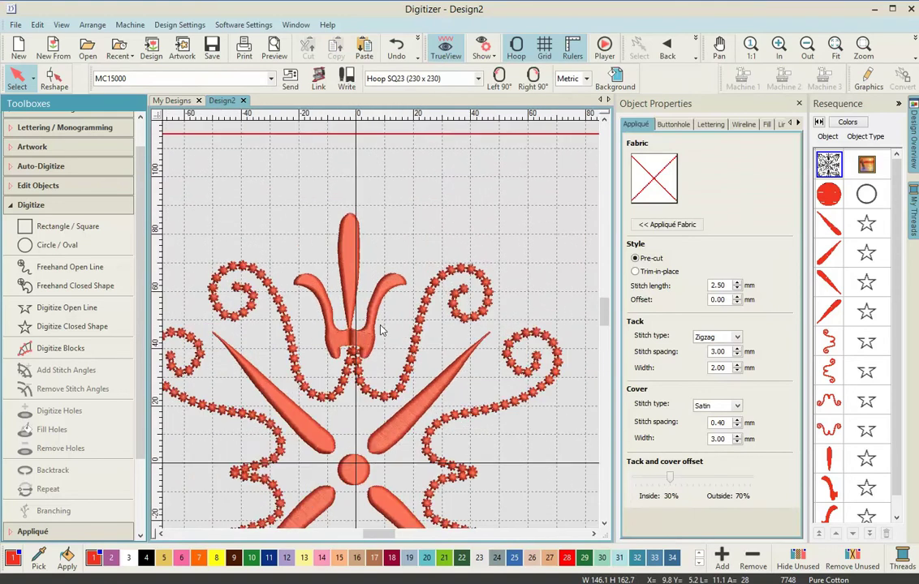
scroll(381, 330, "up", 2)
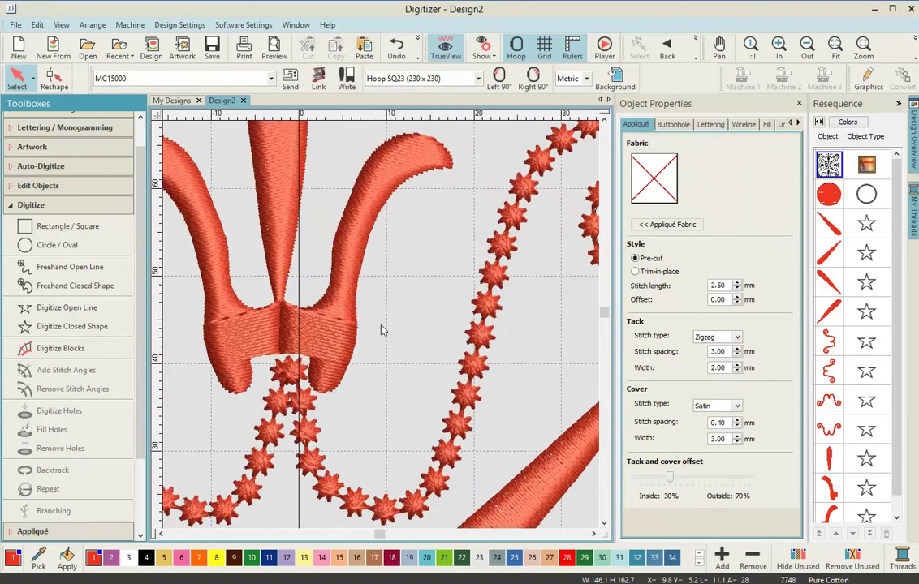
- Shift the upper motif's right half away from the left half, to X 9.33 mm, Y 51.26 mm
left_click(322, 332)
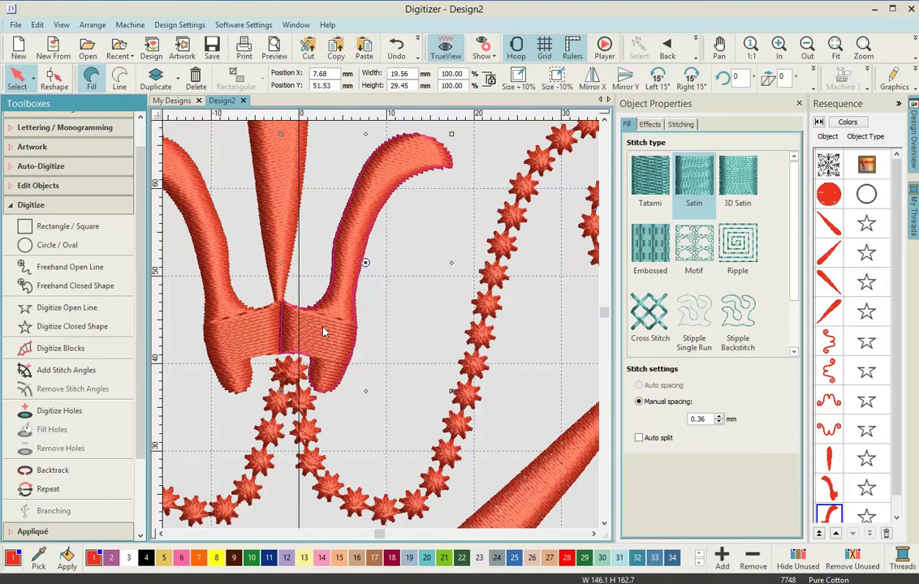
key("Right")
key("Right")
key("Right")
key("Right")
key("Right")
key("Right")
key("Right")
key("Right")
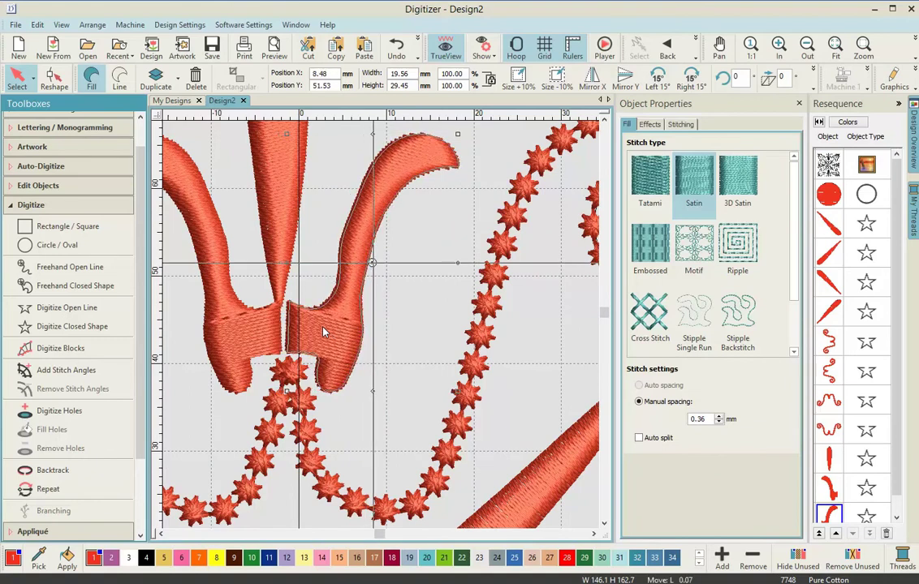
key("Right")
left_click_drag(323, 332, 254, 322)
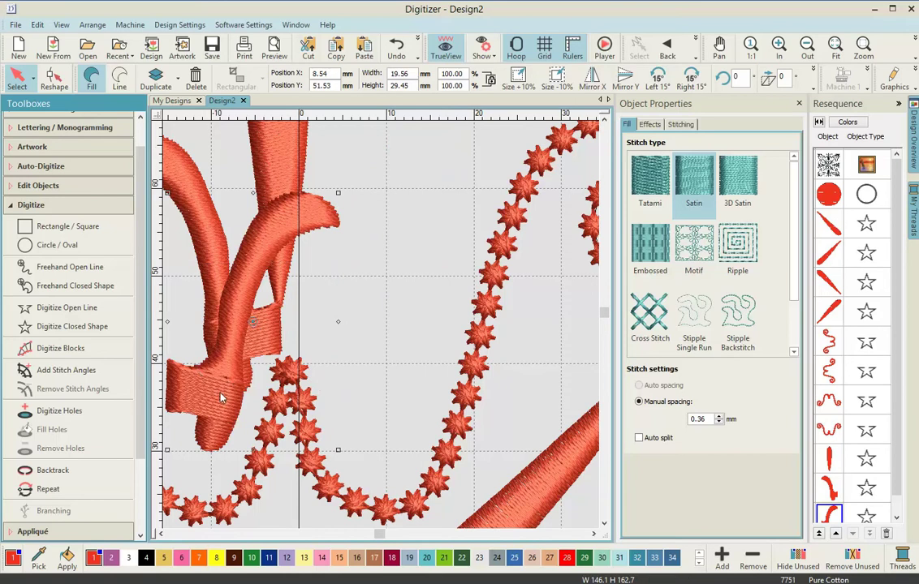
left_click_drag(198, 349, 342, 342)
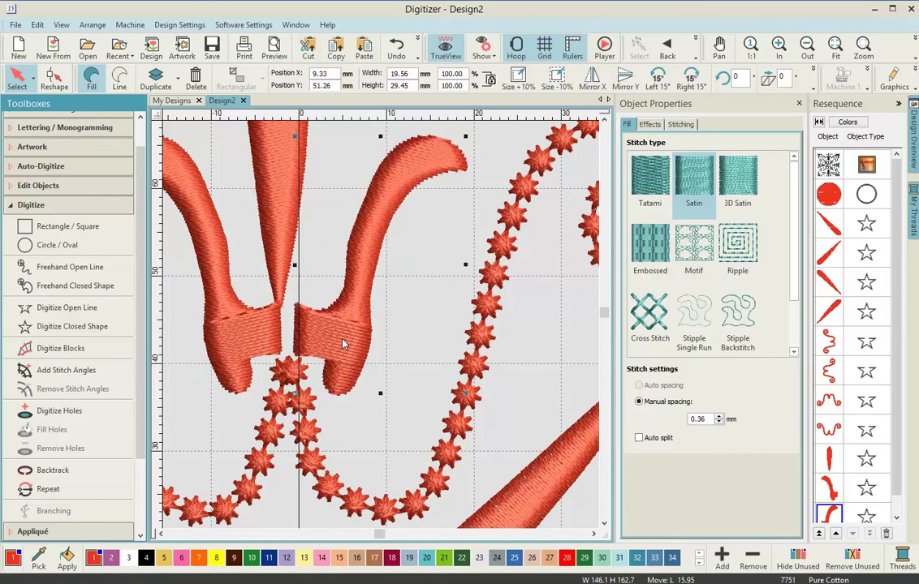
- Move the upper motif's left half to X -10.89 mm, Y 51.08 mm and bring the right half against it at X 8.62 mm
left_click(252, 342)
left_click_drag(252, 343, 263, 346)
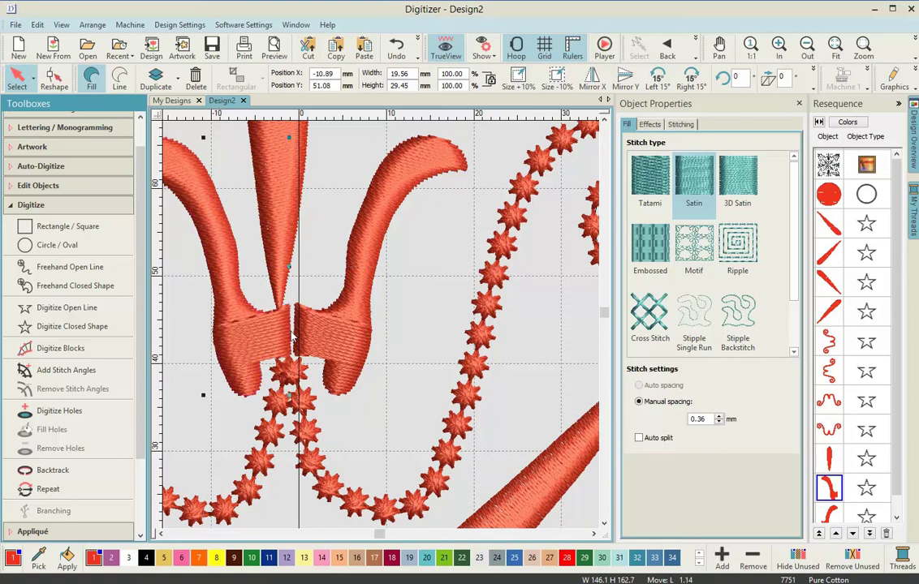
left_click(318, 329)
left_click_drag(318, 329, 315, 331)
- Centre the upper motif's middle petal over the seam between the two halves, at X -1.27 mm, Y 66.93 mm
left_click(287, 197)
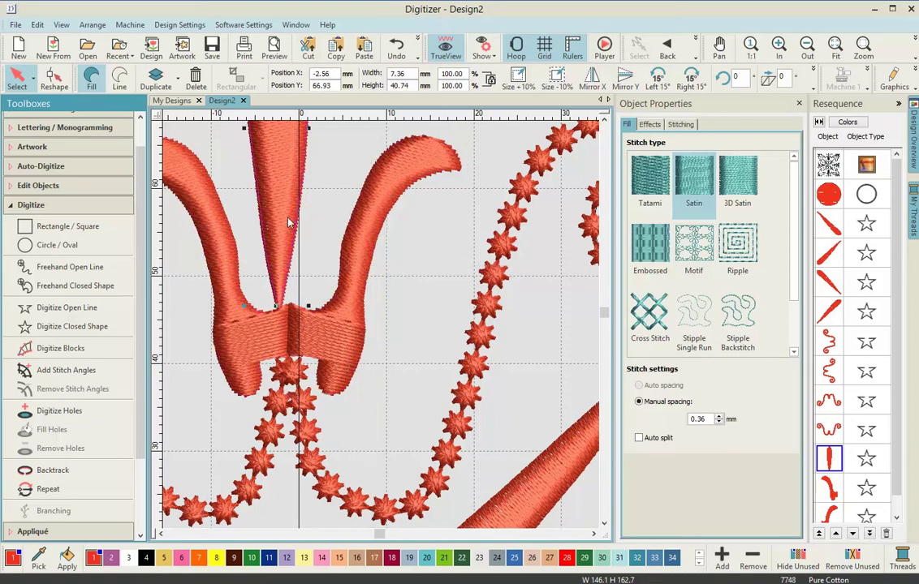
left_click_drag(288, 198, 296, 209)
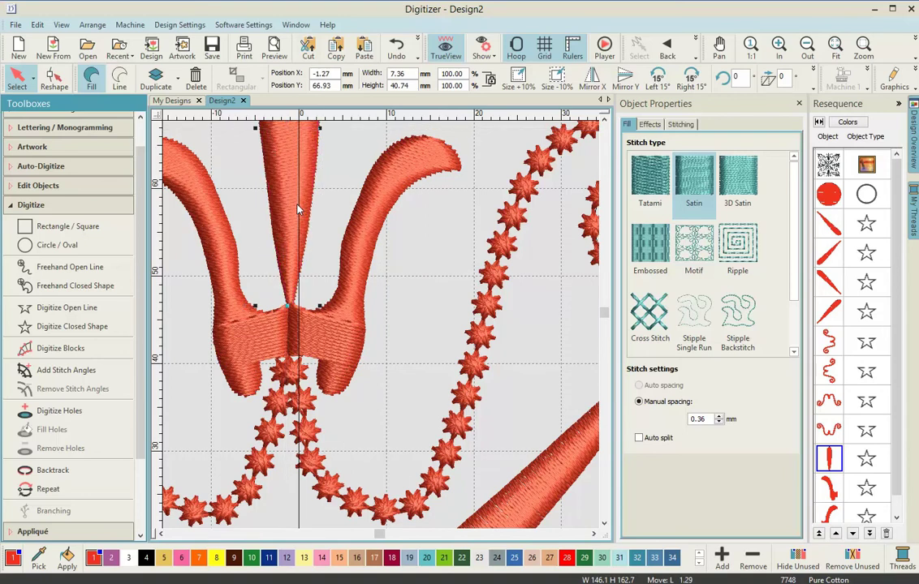
left_click(390, 280)
- Raise the upper motif's middle petal to Y 68.83 mm, keeping its horizontal position
scroll(391, 280, "down", 2)
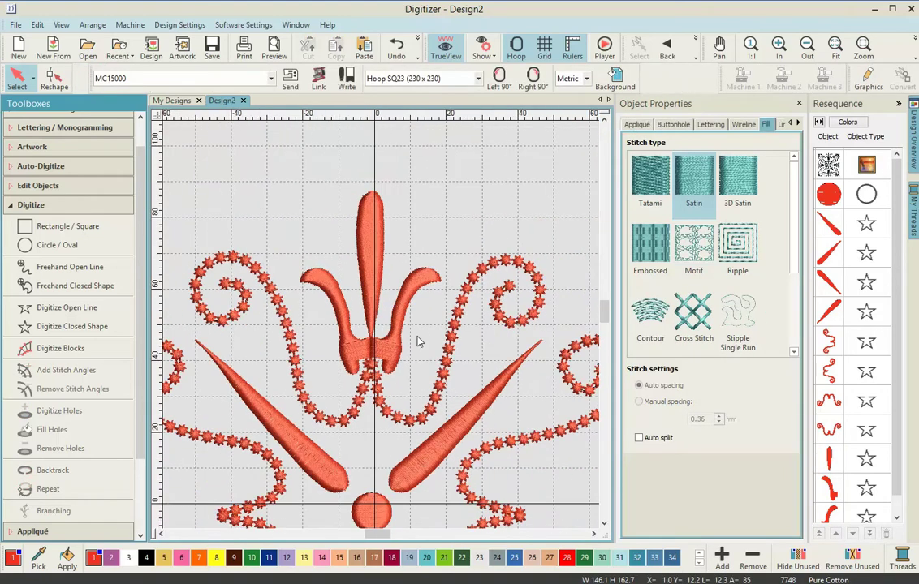
left_click(374, 311)
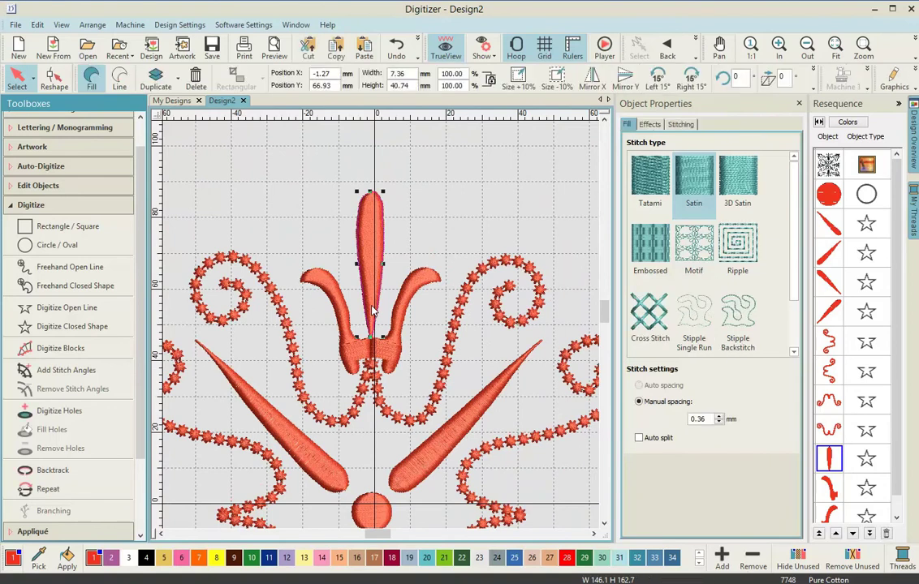
key("Up")
key("Up")
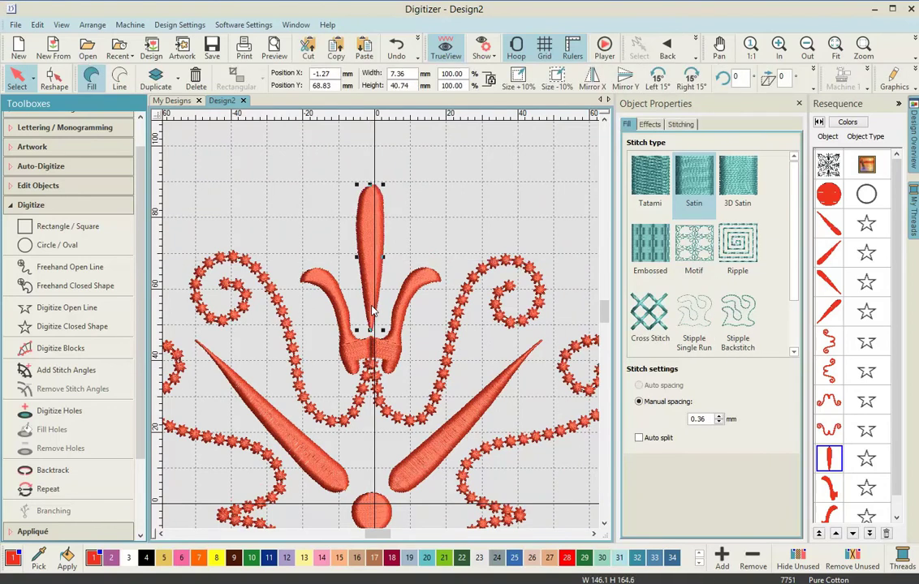
- Raise the upper motif's right half to Y 53.33 mm and its left half to Y 53.32 mm, clear of the candlewicking scroll
left_click(405, 317)
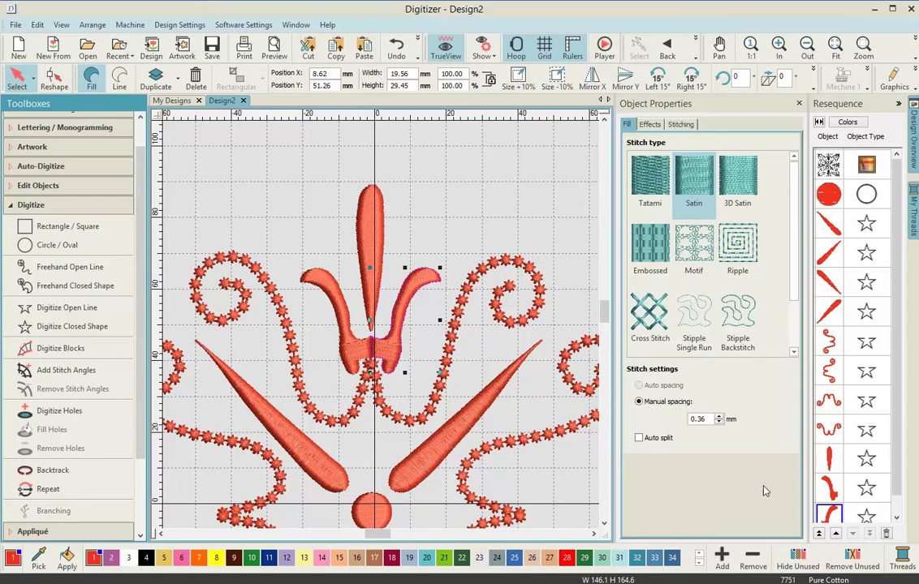
key("Up")
key("Up")
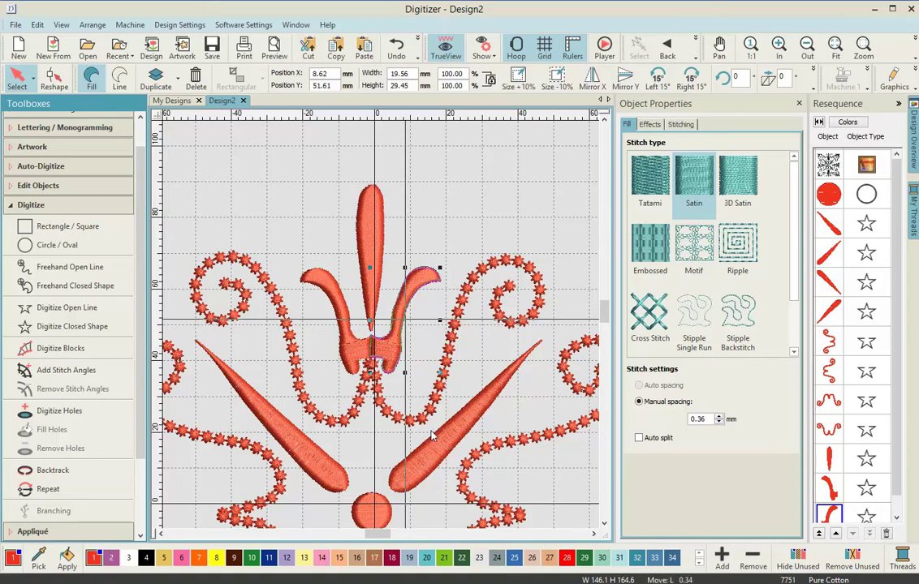
left_click(349, 357)
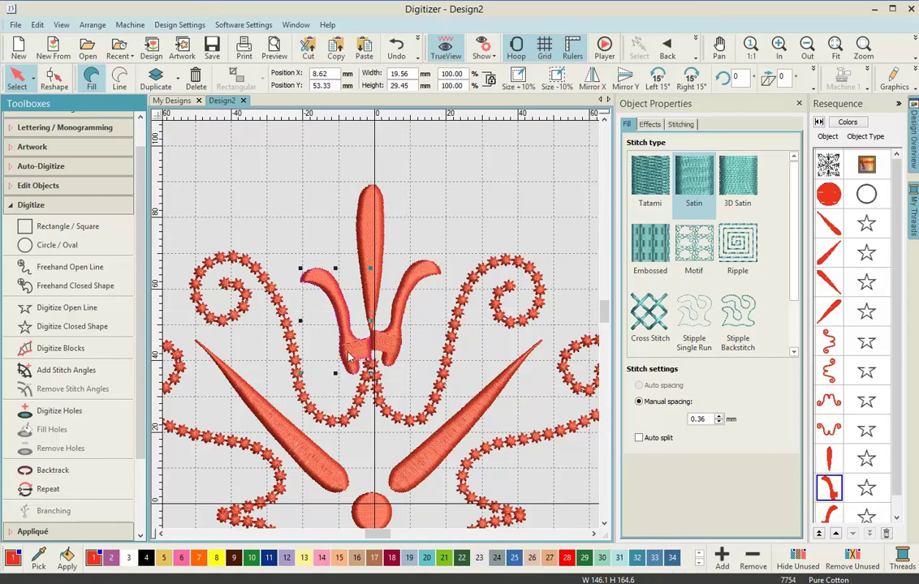
key("Up")
key("Up")
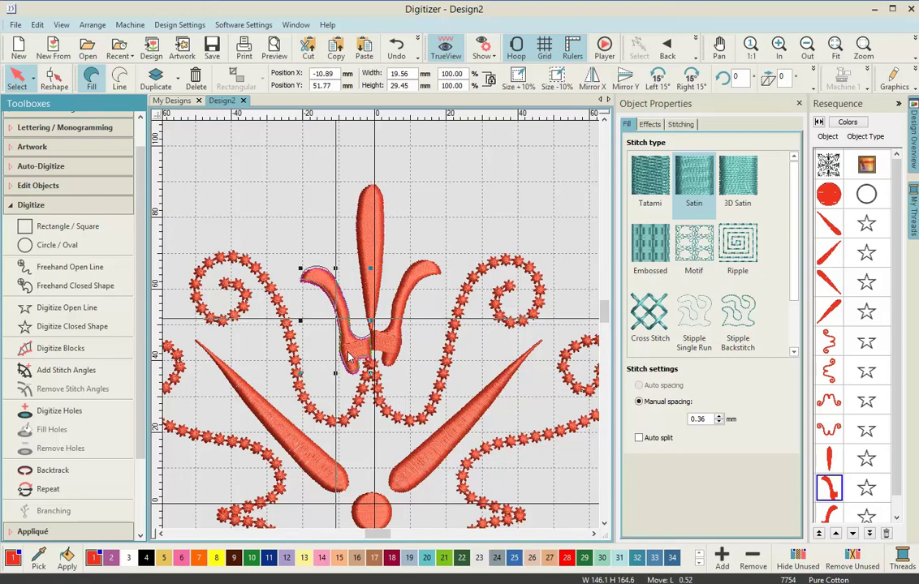
key("Up")
key("Up")
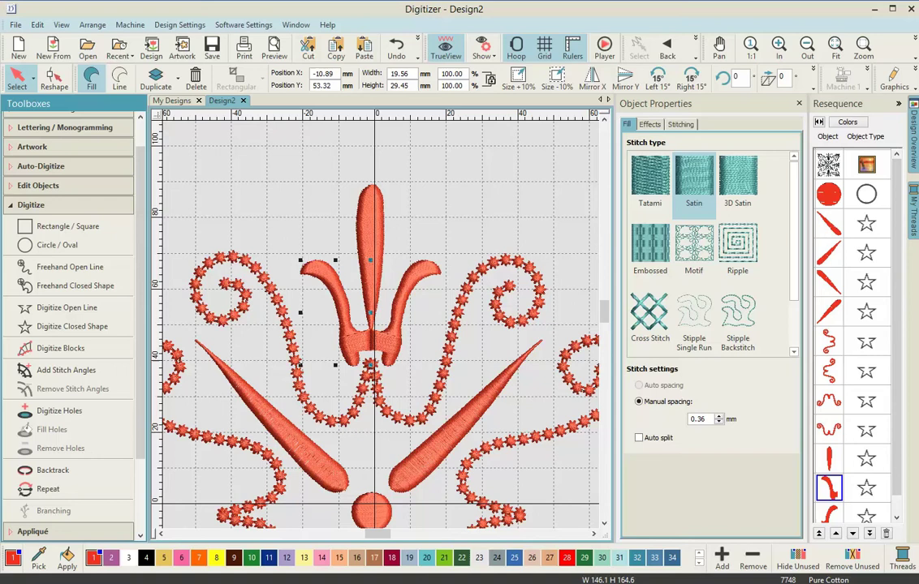
- Select all three parts of the upper motif and mirror-copy them vertically about the centre circle to the design's lower side
scroll(896, 442, "down", 1)
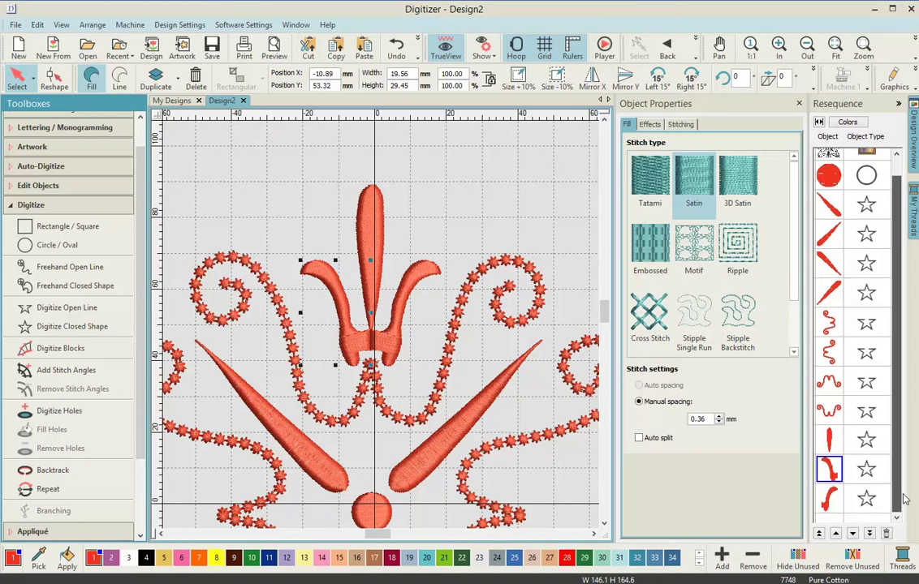
left_click(589, 474)
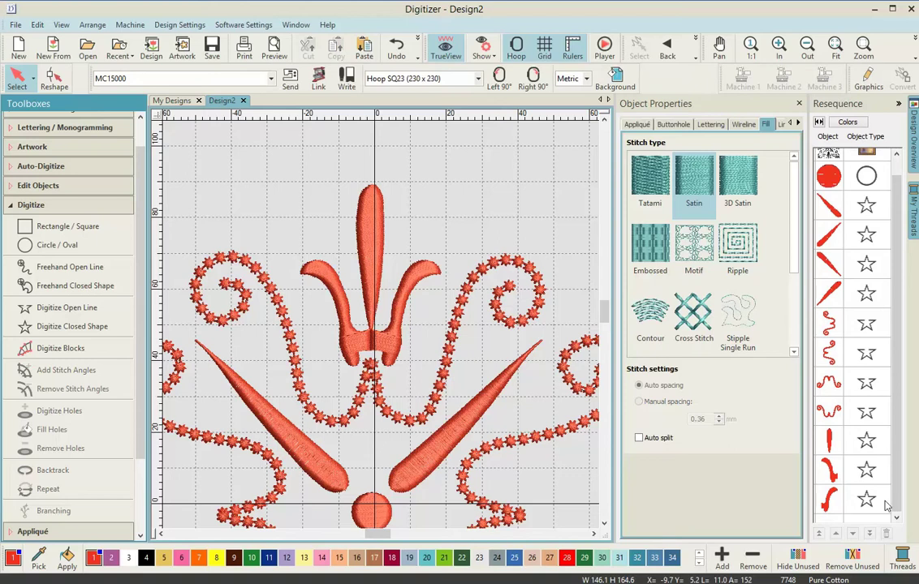
left_click(836, 497)
left_click(828, 441, "shift")
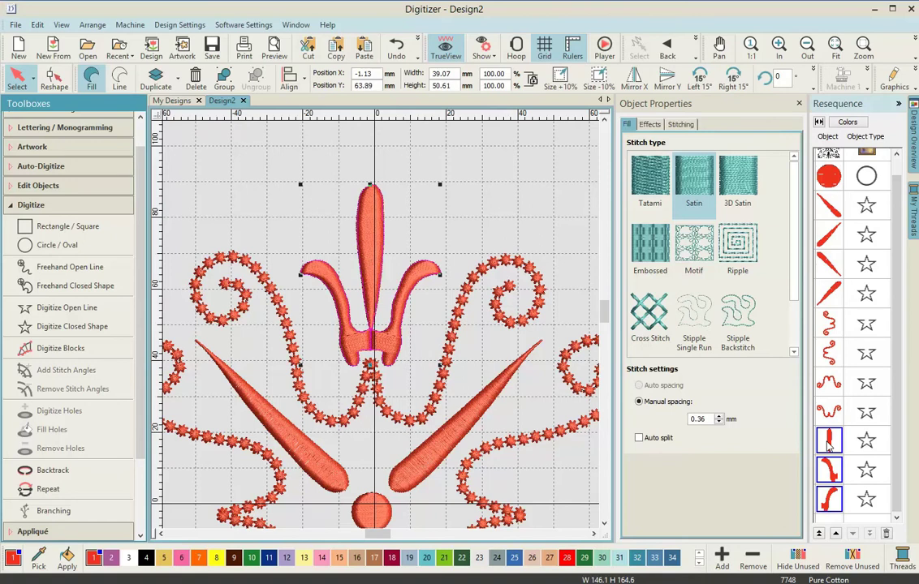
left_click(12, 207)
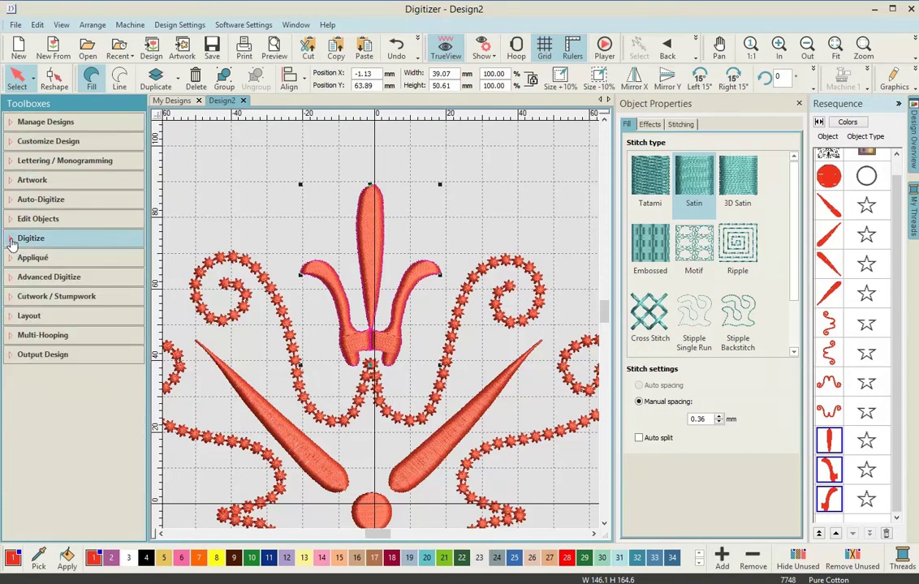
left_click(12, 315)
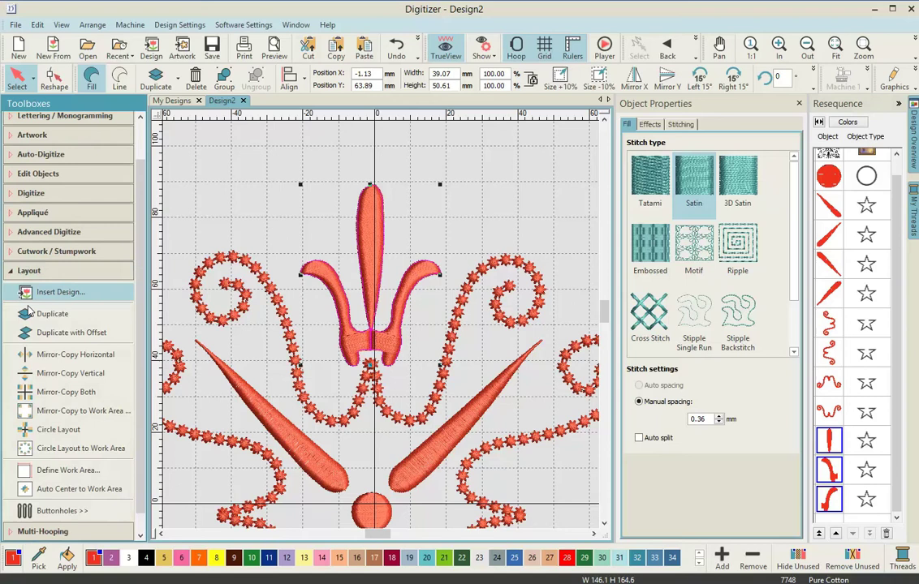
left_click(42, 375)
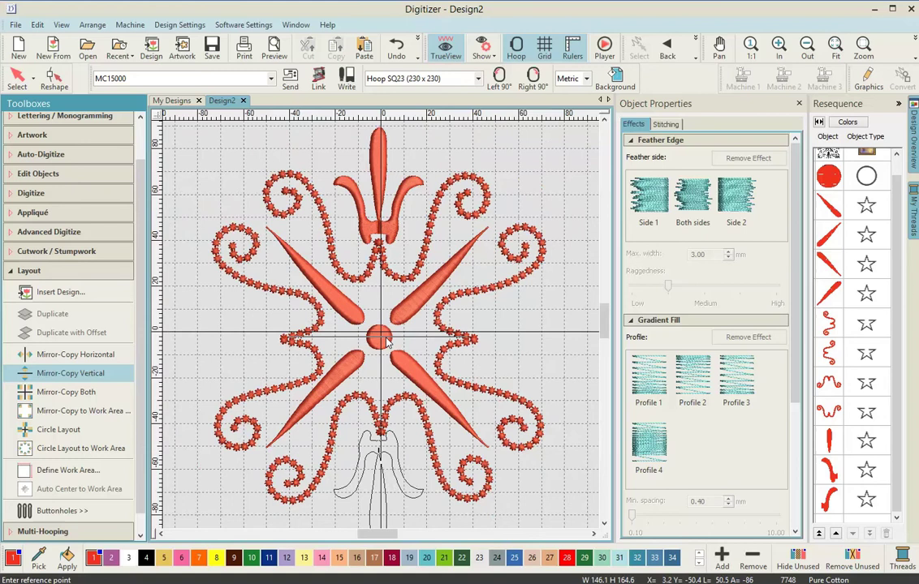
left_click(388, 342)
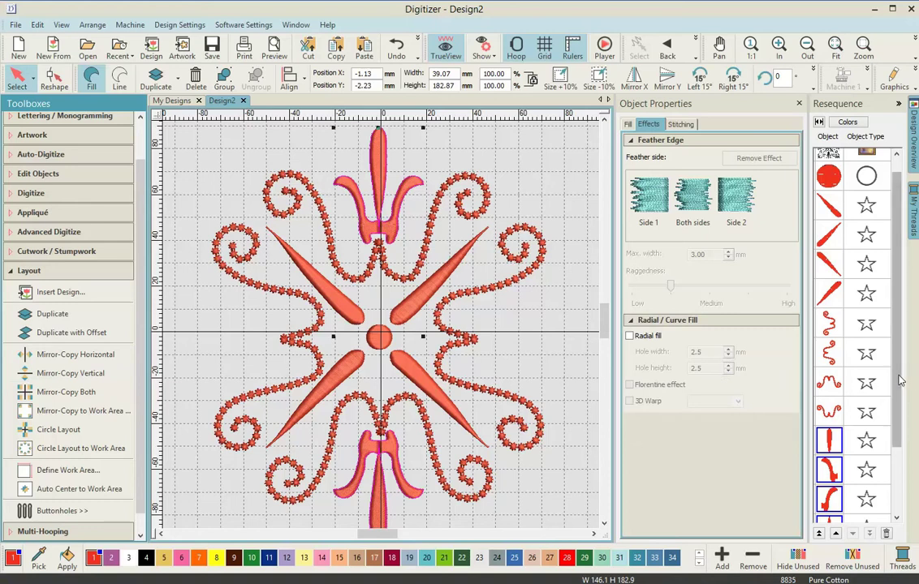
- Duplicate the upper and lower motifs together in place and rotate the copies 90 degrees onto the design's other two sides
left_click_drag(899, 380, 903, 399)
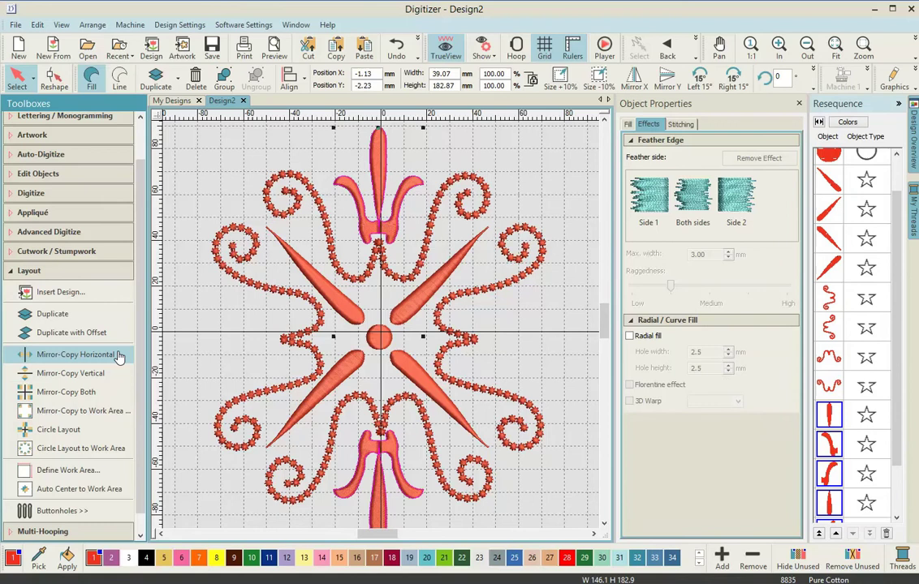
left_click(57, 314)
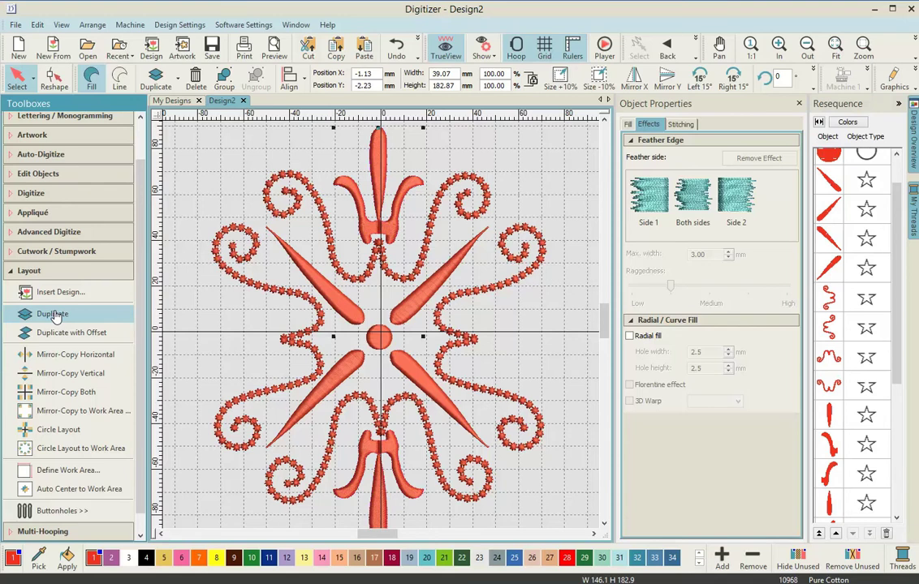
double_click(786, 79)
type("90")
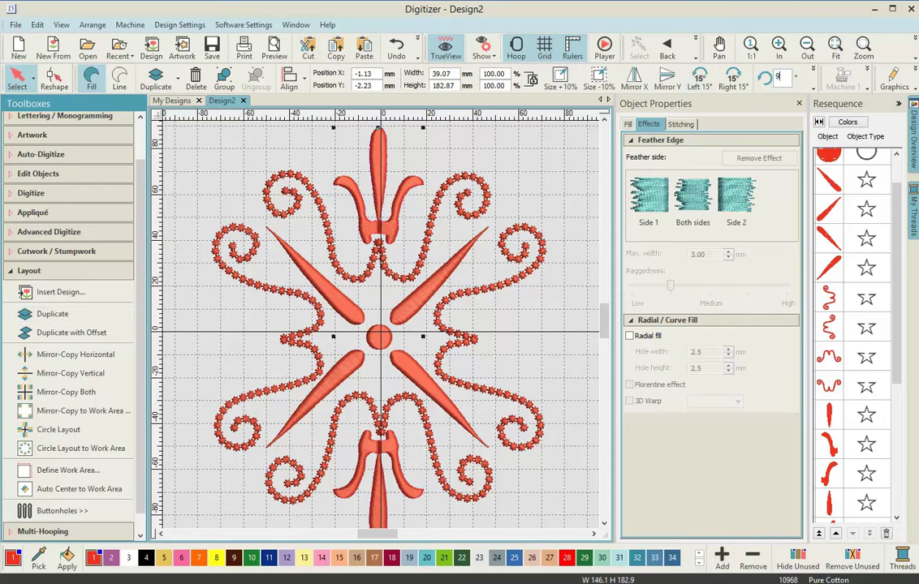
key("Return")
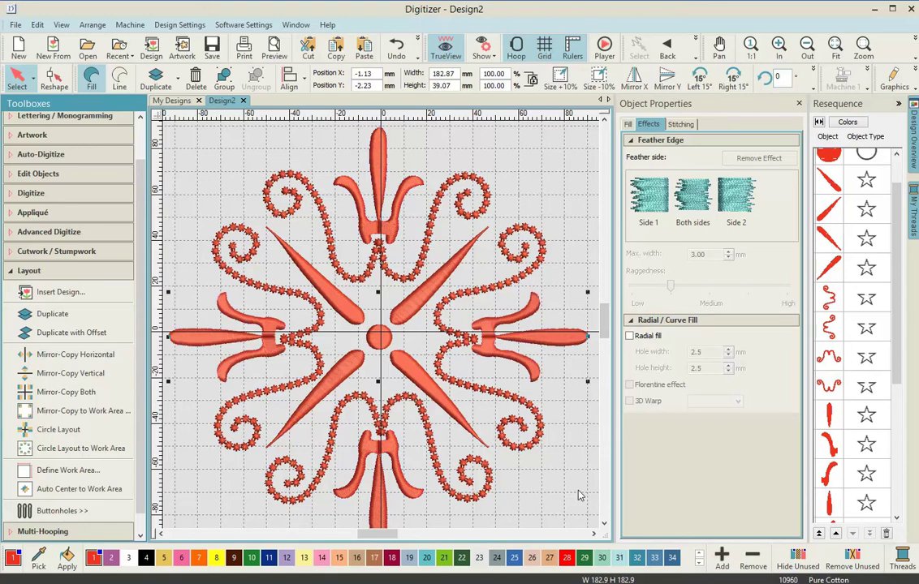
left_click(579, 495)
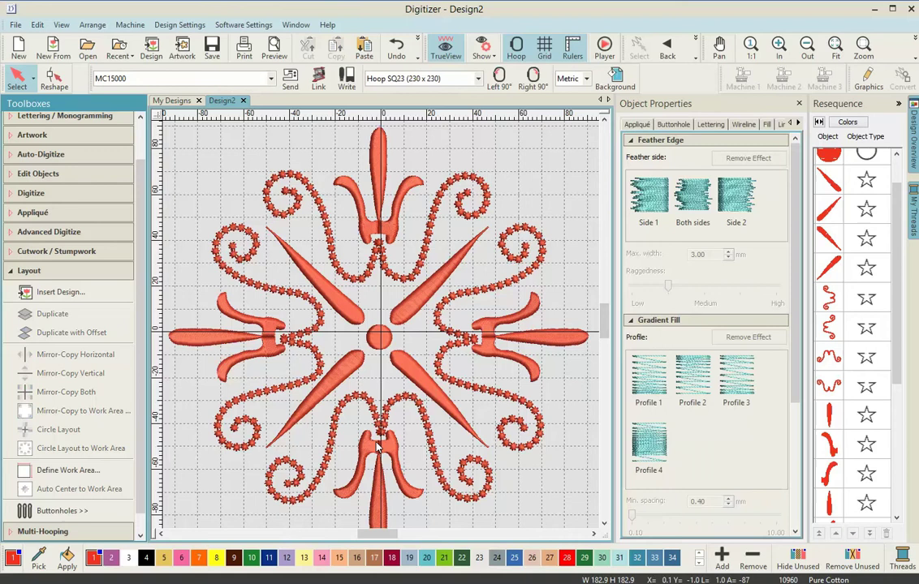
- Nudge the lower motif's right half outward to X 9.95 mm, keeping its vertical position
scroll(385, 329, "up", 2)
scroll(385, 329, "up", 3)
left_click(393, 332)
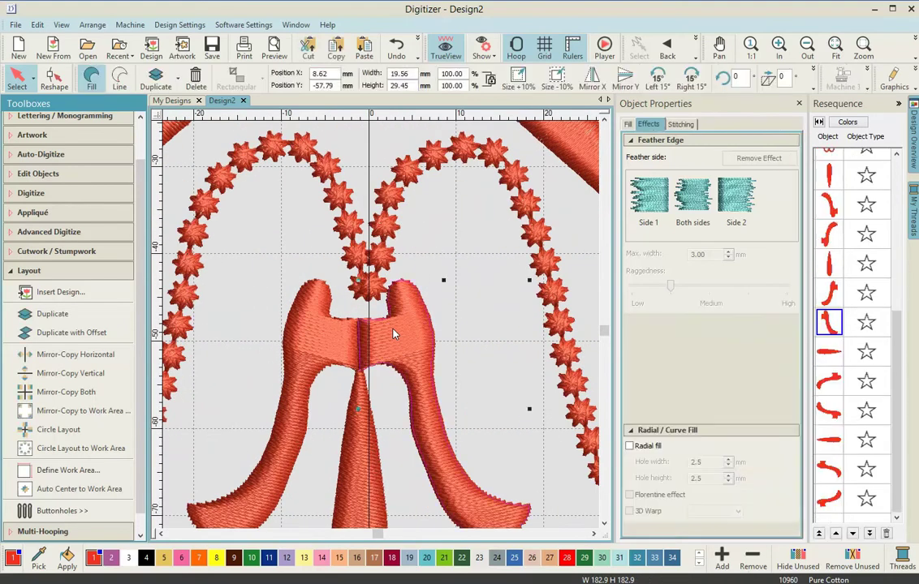
key("Right")
key("Right")
key("Right")
key("Right")
key("Right")
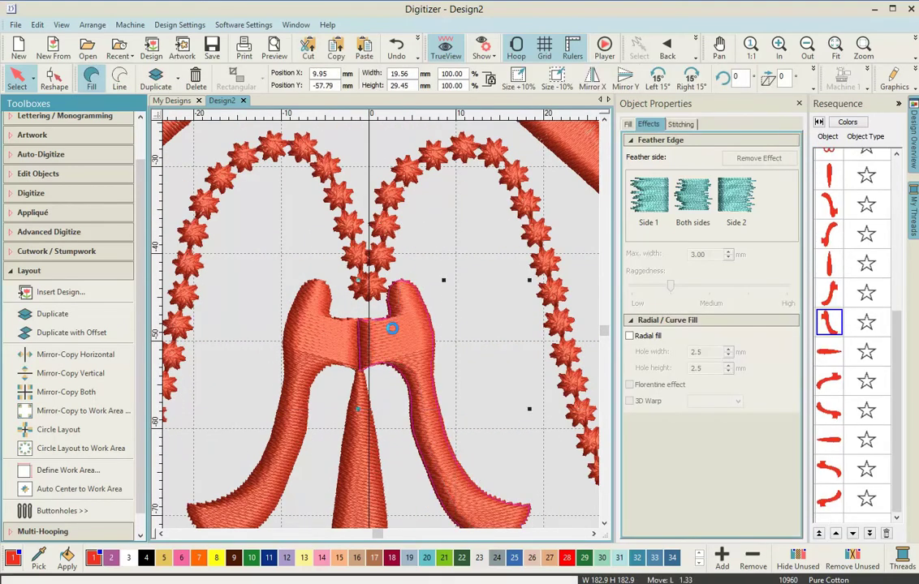
- Nudge the lower motif's left half to X -10.29 mm and the right half back to X 9.75 mm to narrow the gap
left_click(337, 344)
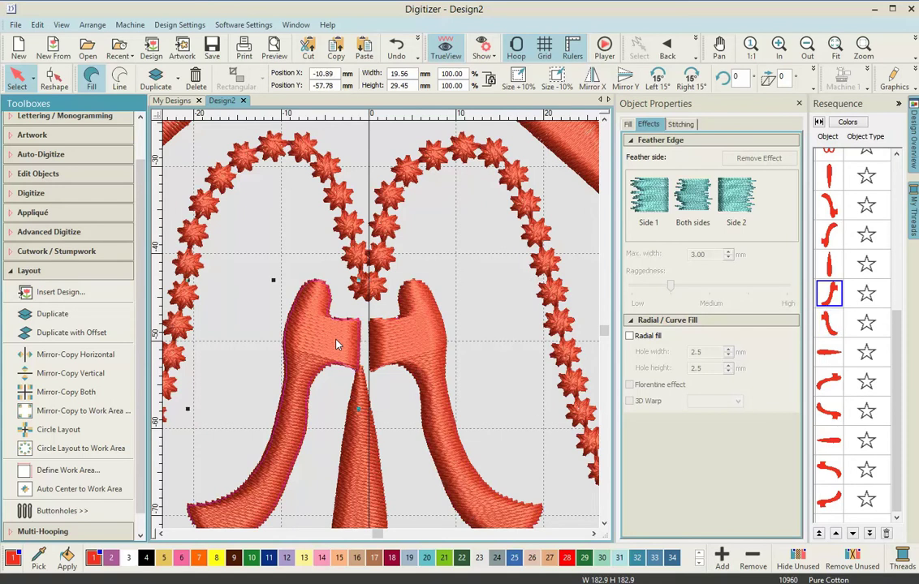
key("Right")
key("Right")
key("Right")
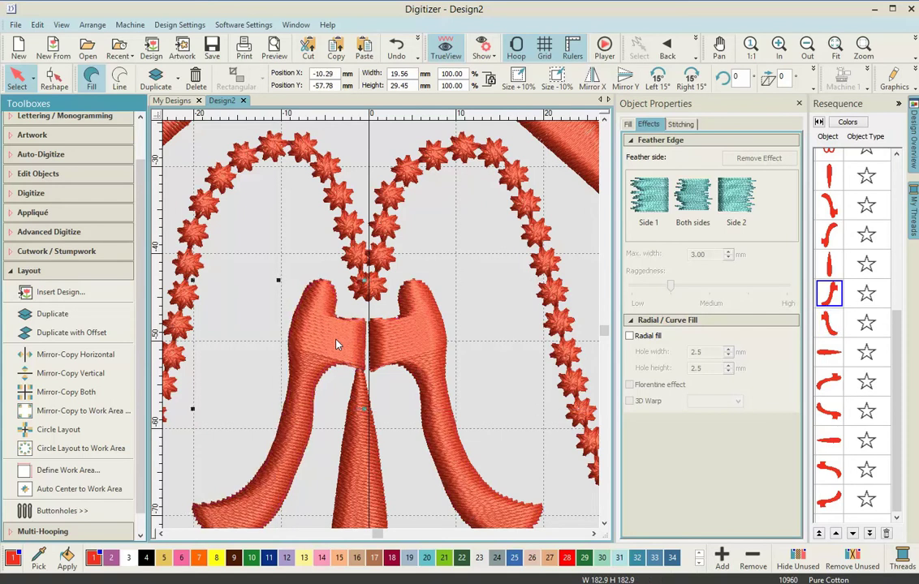
left_click(404, 350)
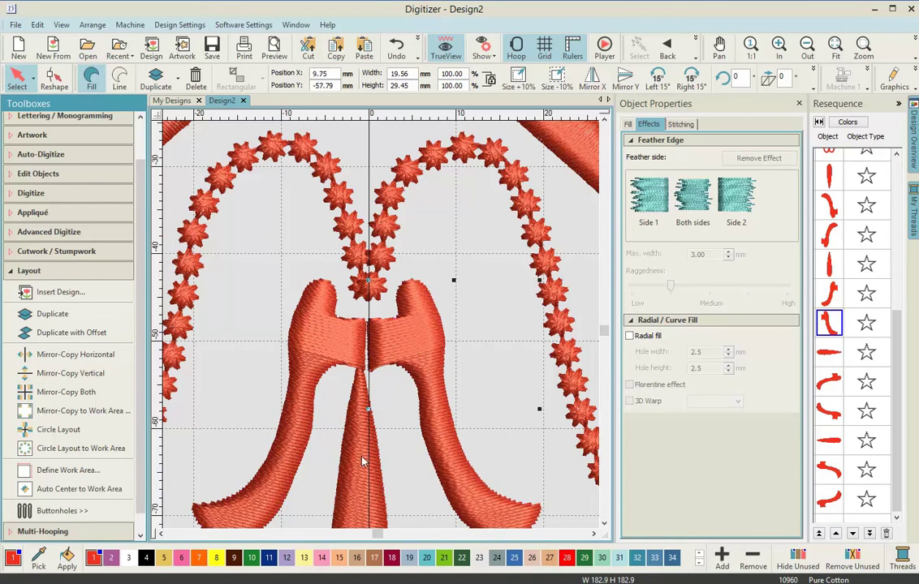
- Move the lower motif's middle petal to X -0.42 mm, Y -73.01 mm and close the seam with the left half at X -10.02 mm
left_click_drag(363, 461, 354, 453)
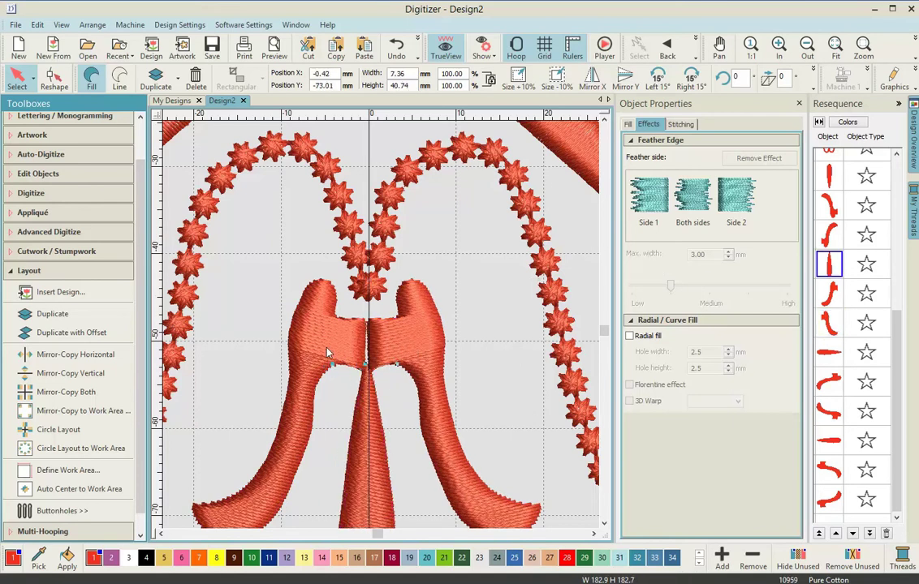
left_click(332, 347)
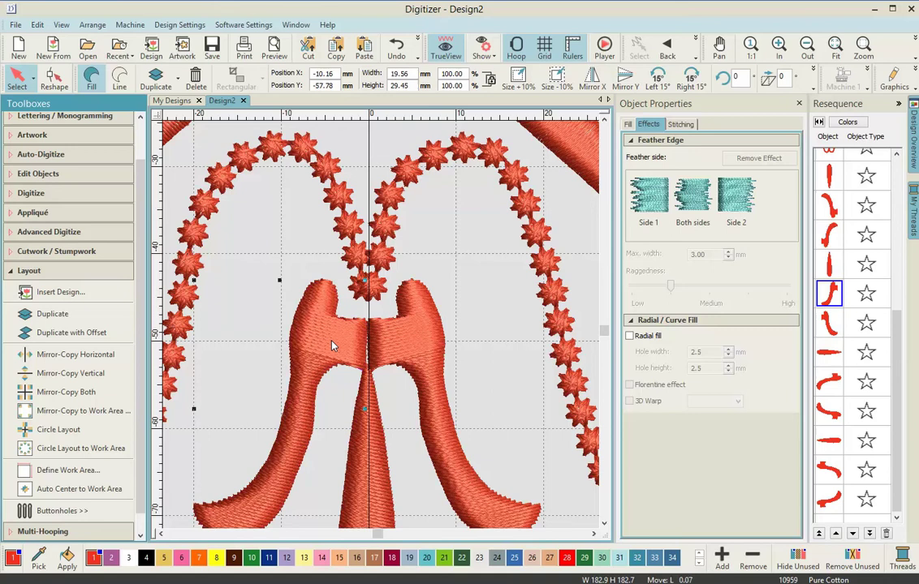
left_click_drag(332, 346, 334, 346)
left_click(494, 327)
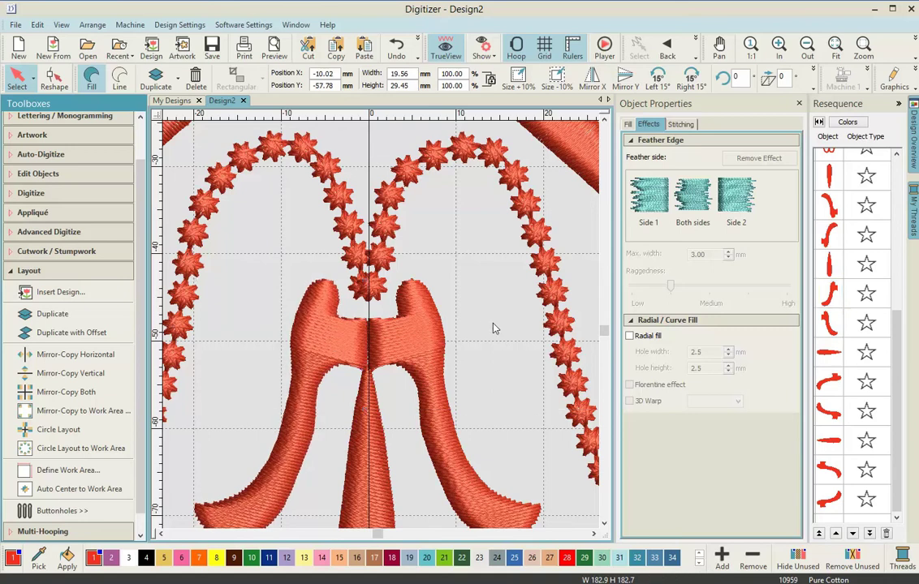
- Nudge the right-hand motif's lower half down to Y -12.70 mm, keeping its horizontal position
scroll(380, 329, "down", 4)
scroll(382, 329, "up", 3)
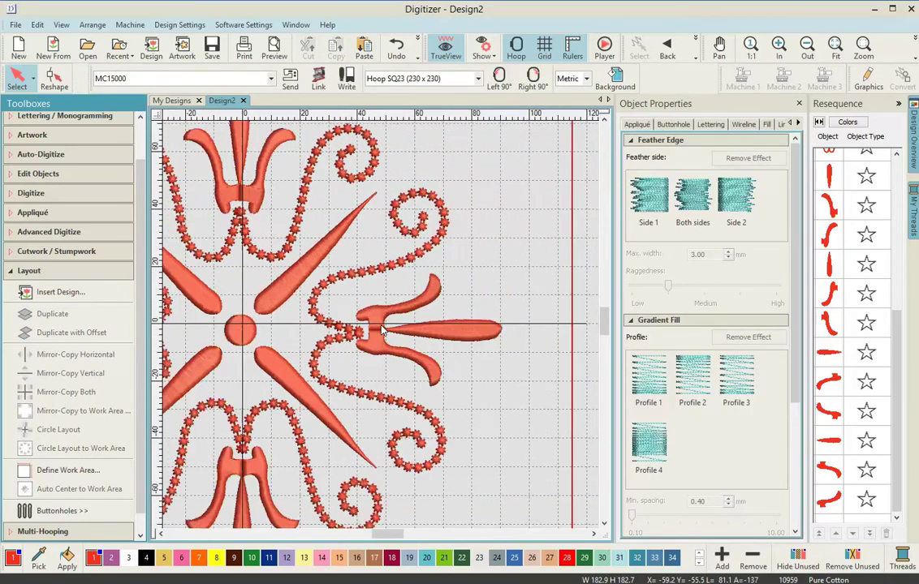
scroll(381, 329, "up", 4)
left_click(381, 306)
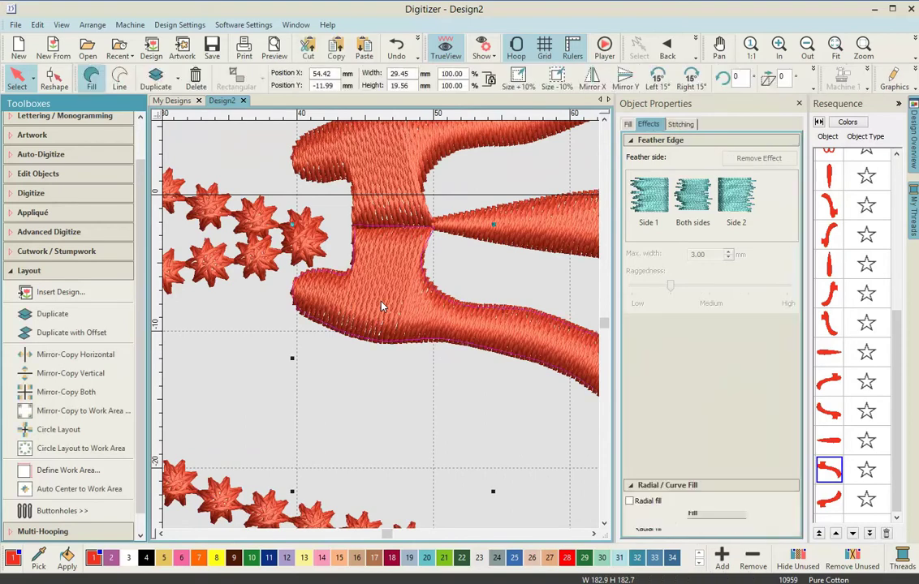
key("Down")
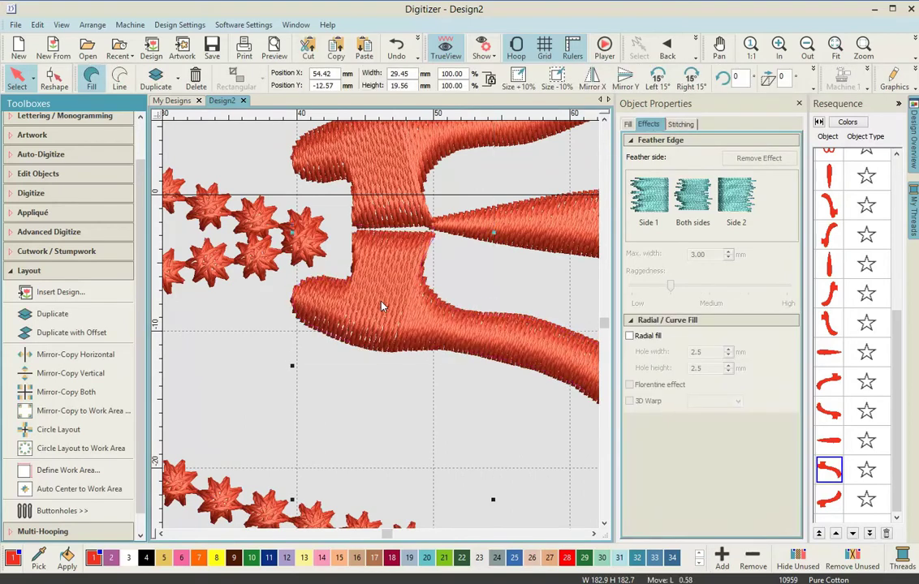
key("Down")
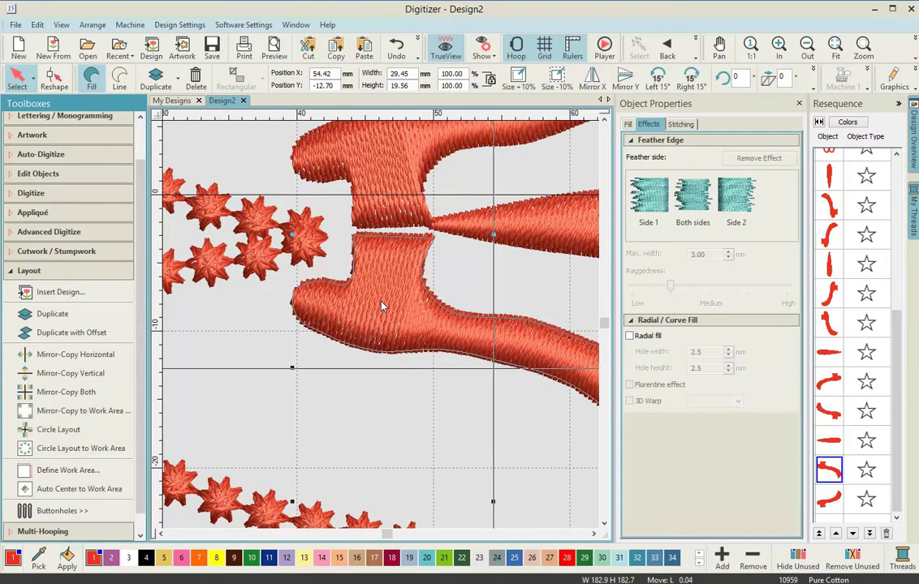
- Lower the right-hand motif's upper half to Y 7.12 mm and shift its middle petal so the tip meets the seam
left_click(386, 195)
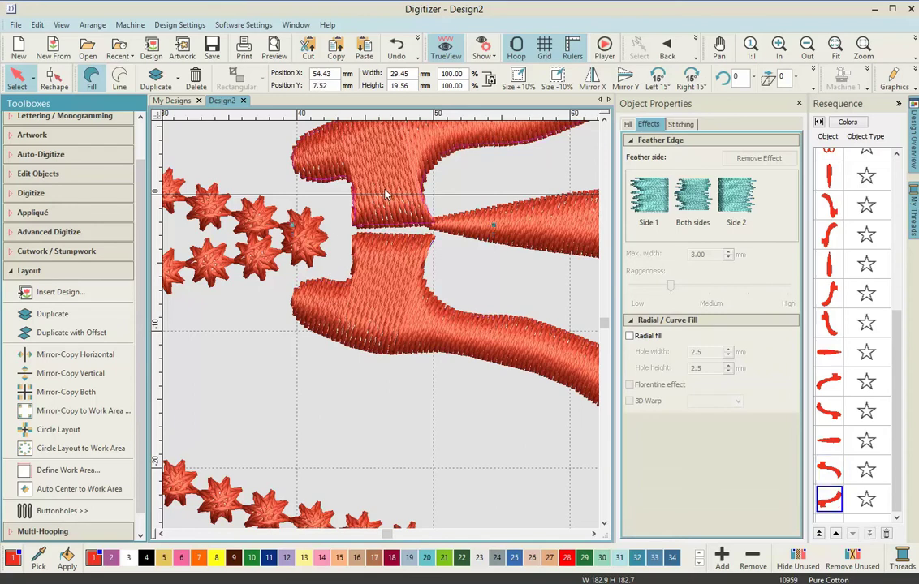
key("Down")
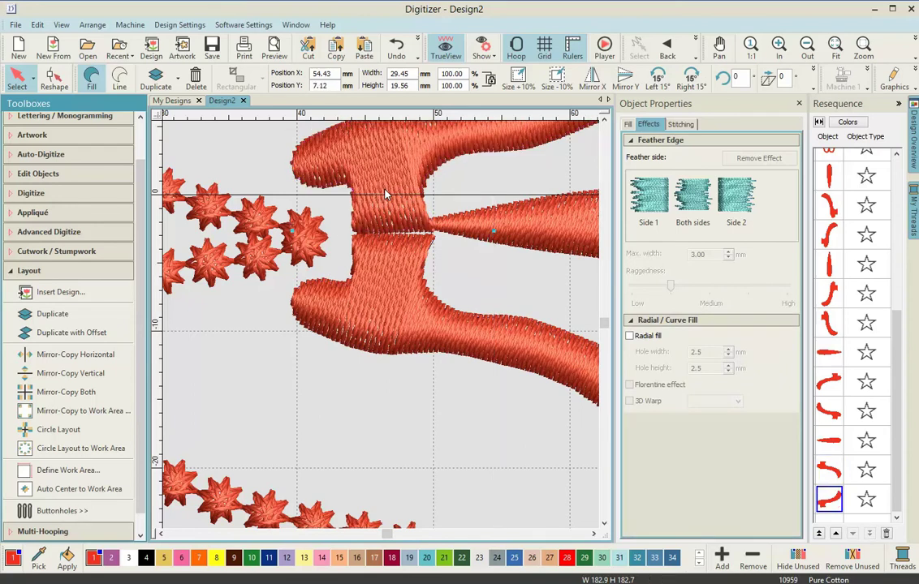
left_click(488, 225)
key("Left")
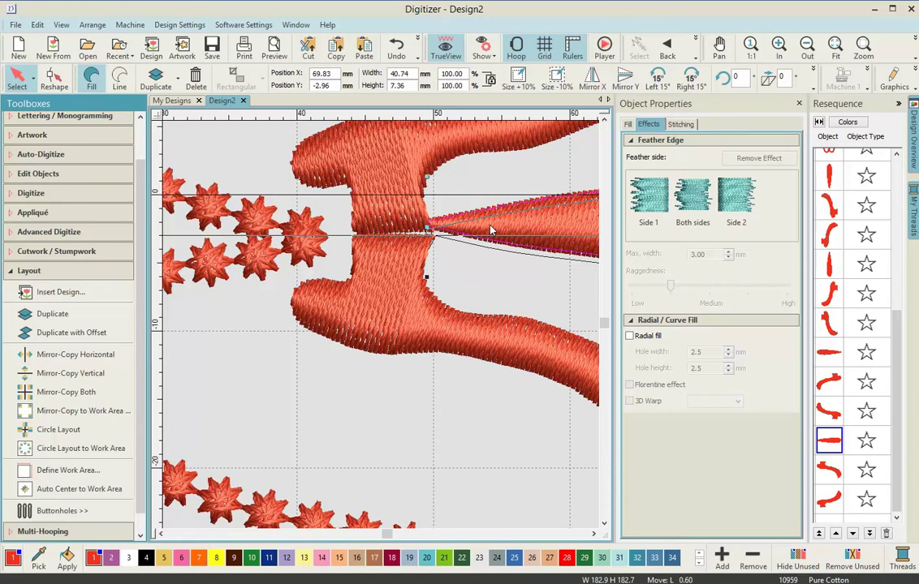
- Close the right-hand motif's seam by nudging the upper half to Y 7.03 mm and the lower half to Y -12.66 mm
left_click(408, 208)
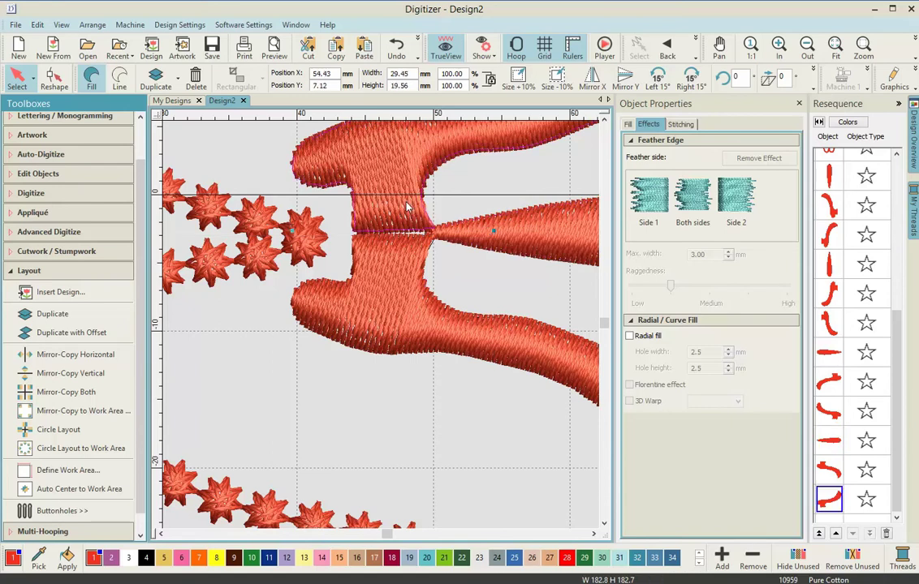
key("Down")
key("Down")
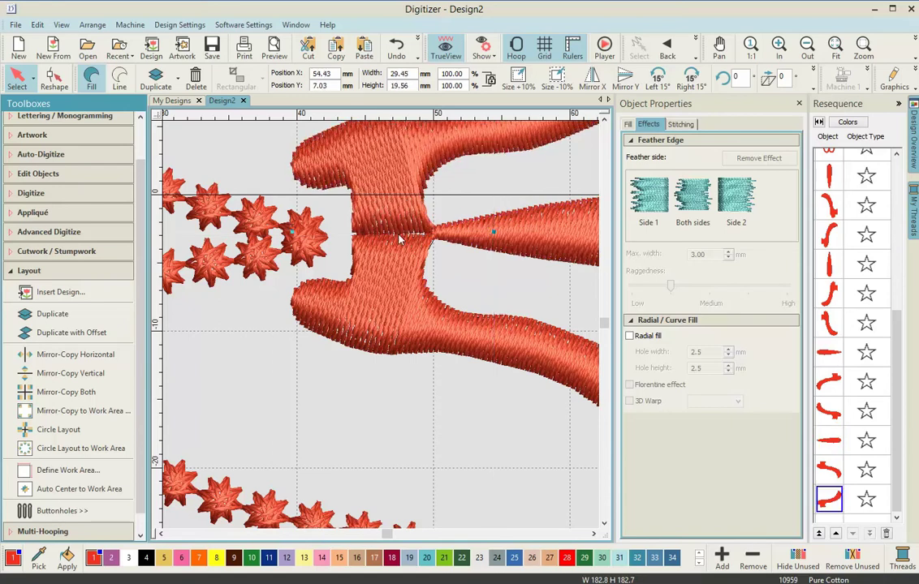
left_click(378, 271)
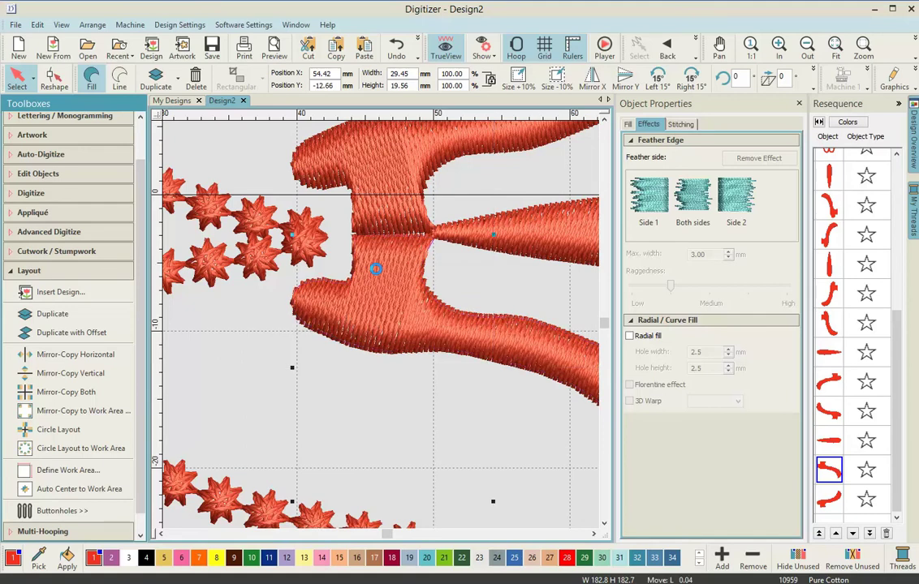
- Reposition the left-hand motif's halves to meet at a lower seam, the lower half at Y -12.43 mm and the upper half at Y 7.13 mm
left_click(161, 534)
left_click(161, 534)
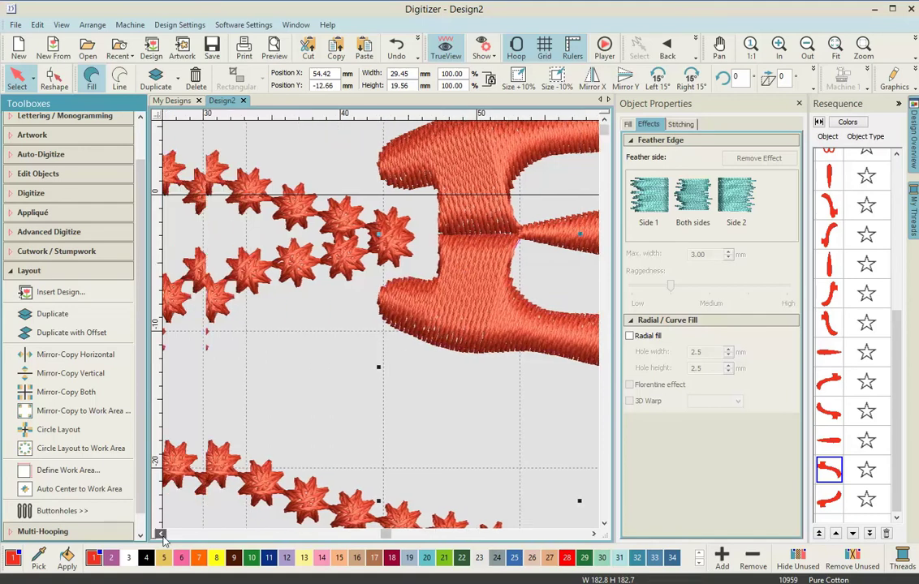
scroll(162, 487, "down", 2)
scroll(378, 330, "down", 1)
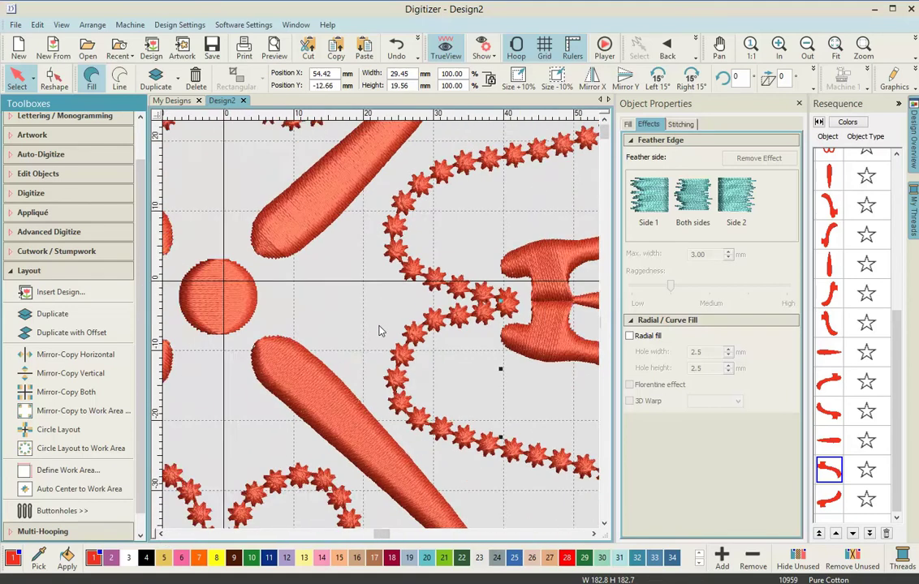
scroll(378, 330, "down", 1)
scroll(378, 328, "down", 1)
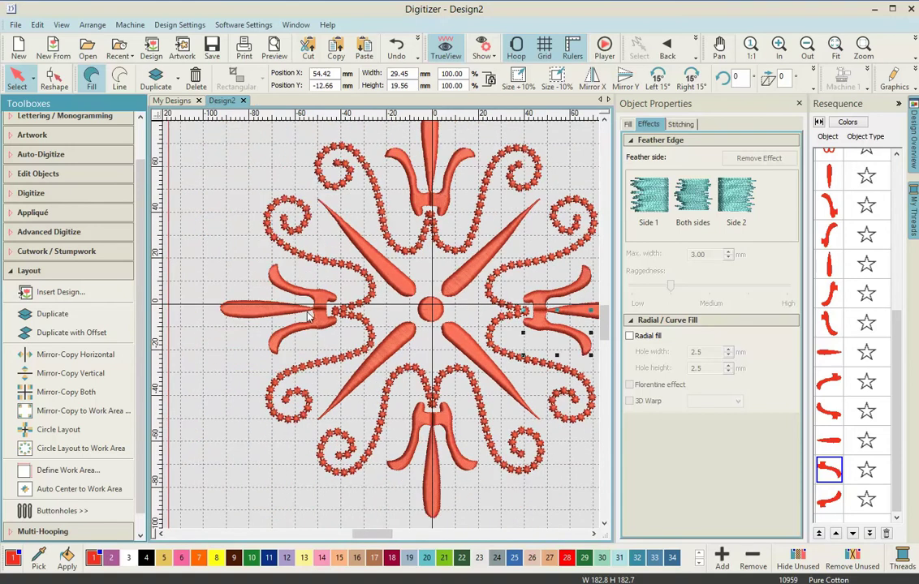
scroll(309, 316, "up", 3)
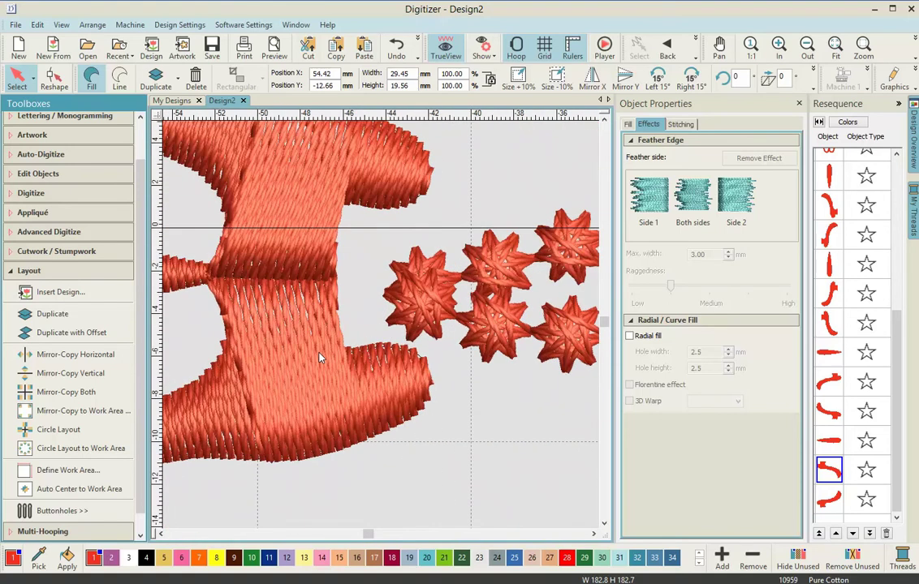
left_click(319, 357)
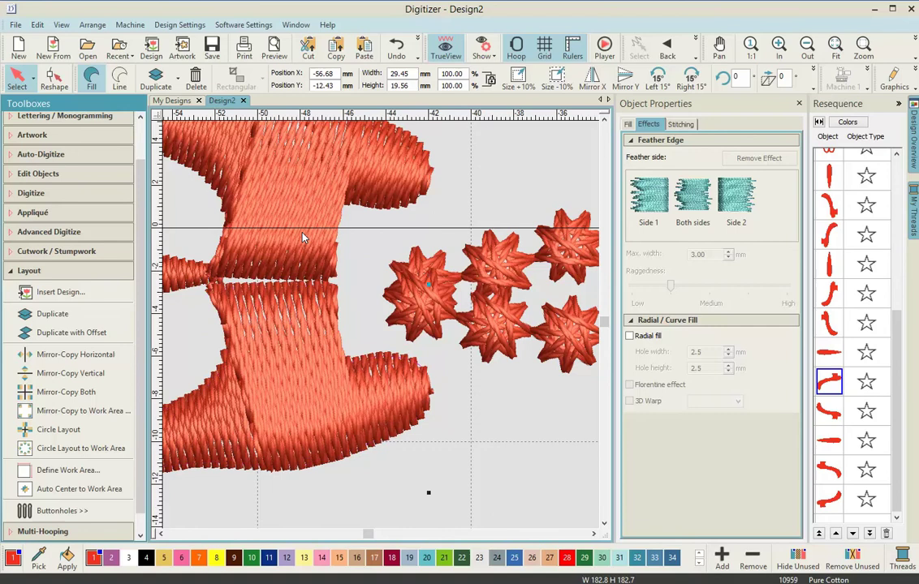
left_click(231, 271)
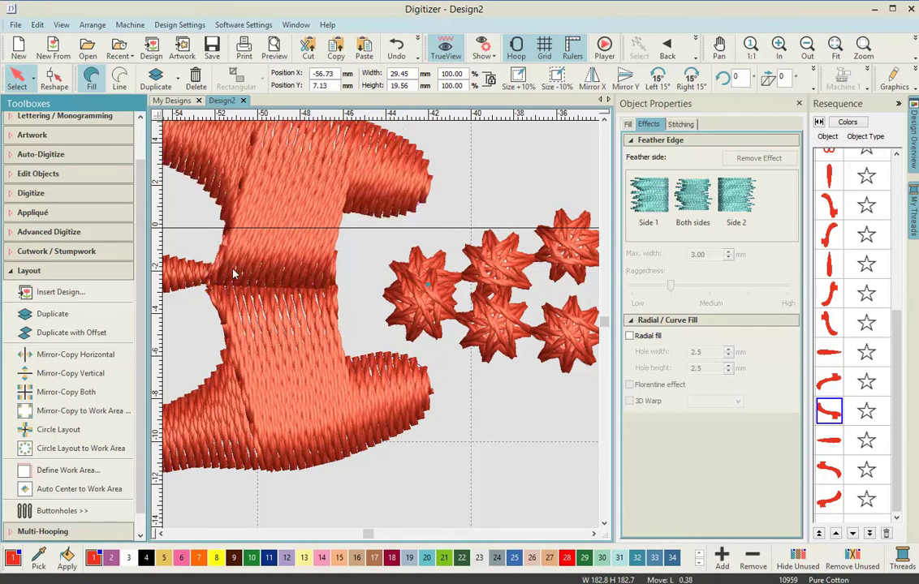
- Nudge the left-hand motif's middle petal down to Y -2.70 mm so its tip lines up with the seam
left_click(186, 276)
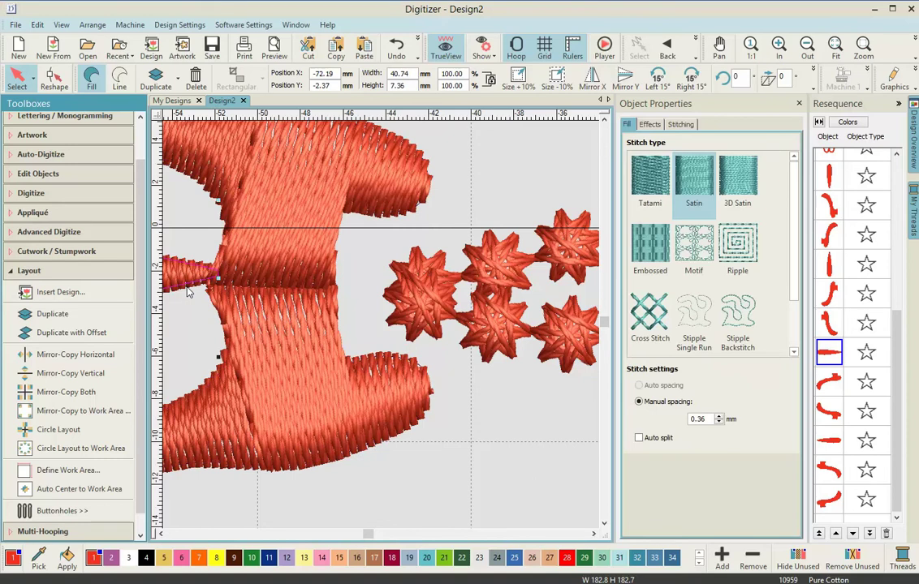
key("Down")
key("Down")
key("Down")
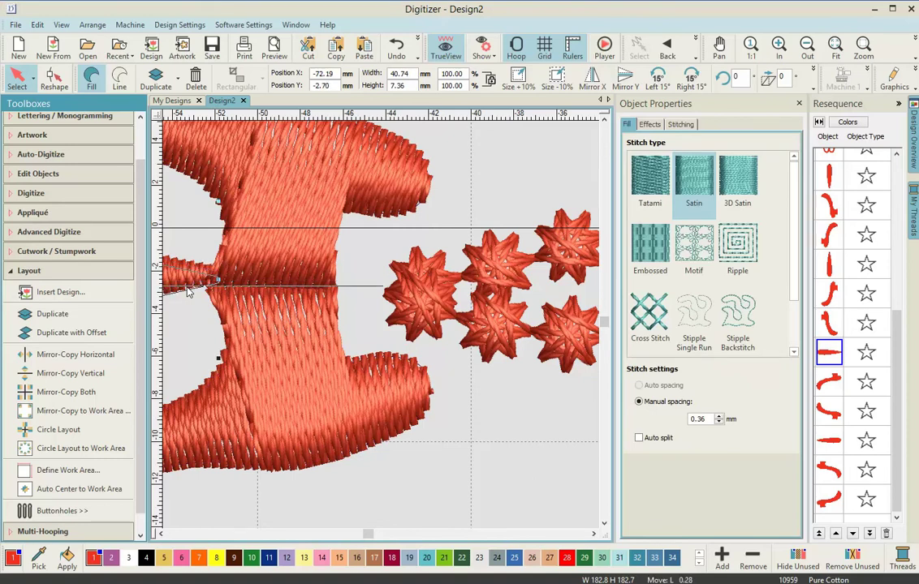
left_click(486, 199)
scroll(381, 330, "down", 2)
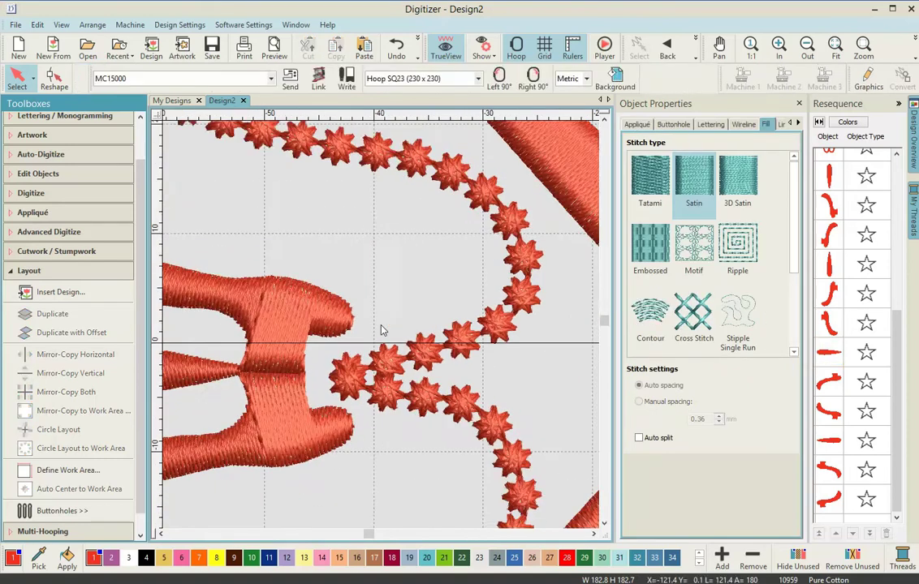
scroll(381, 330, "down", 3)
scroll(413, 397, "down", 1)
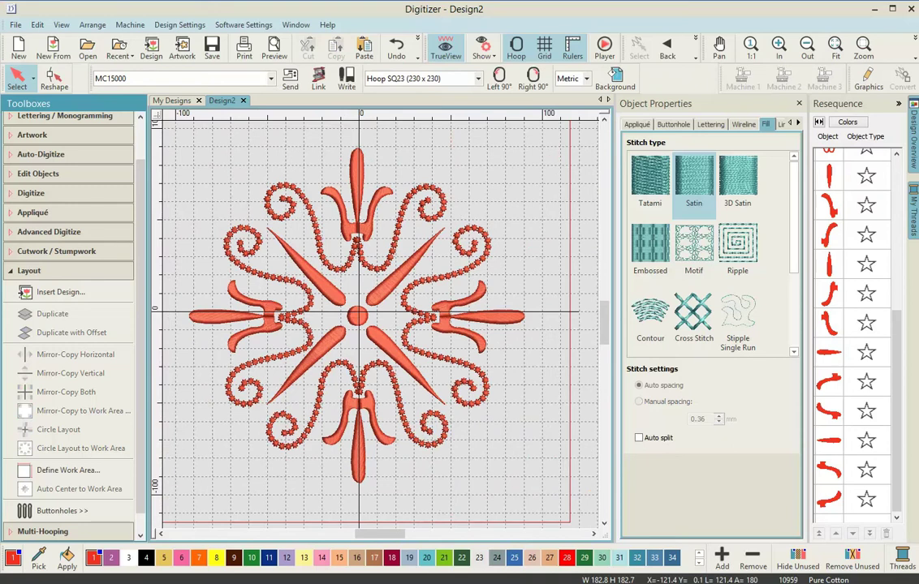
- Recolor all four candlewicking scrolls and the centre circle with turquoise palette color 20
left_click(16, 270)
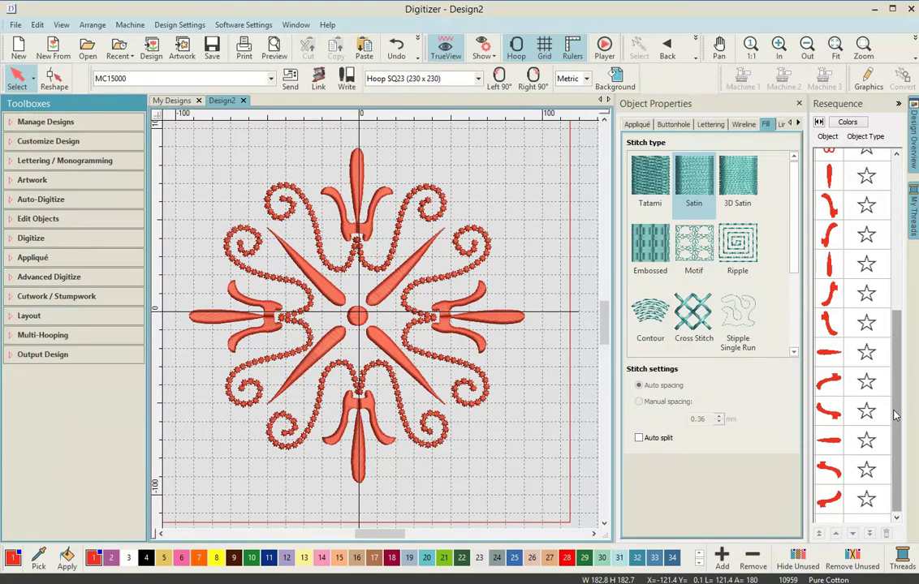
left_click_drag(895, 415, 895, 257)
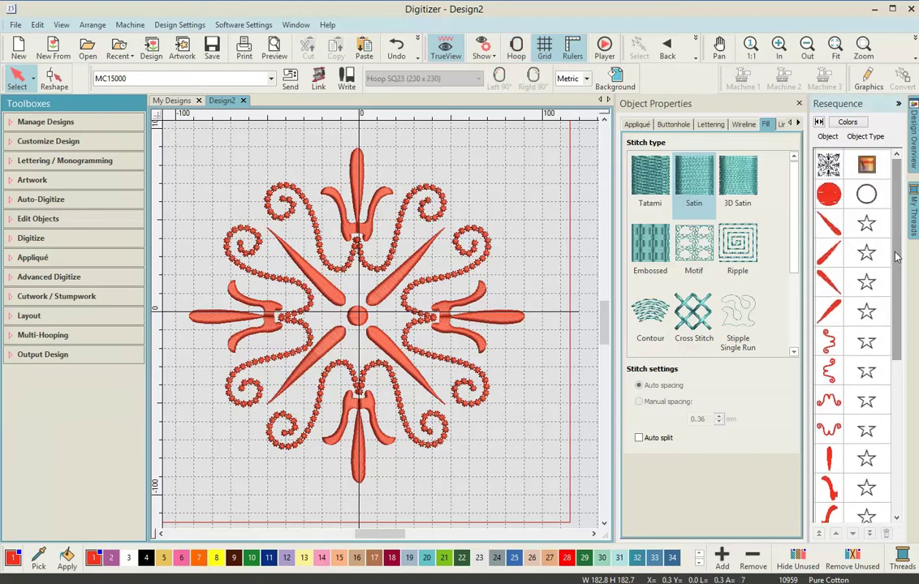
left_click(822, 346)
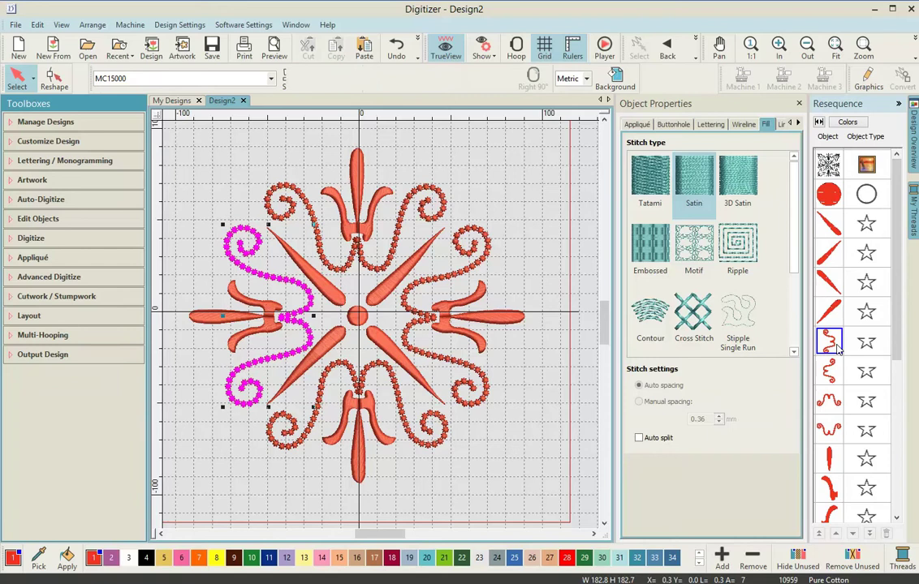
left_click(315, 226)
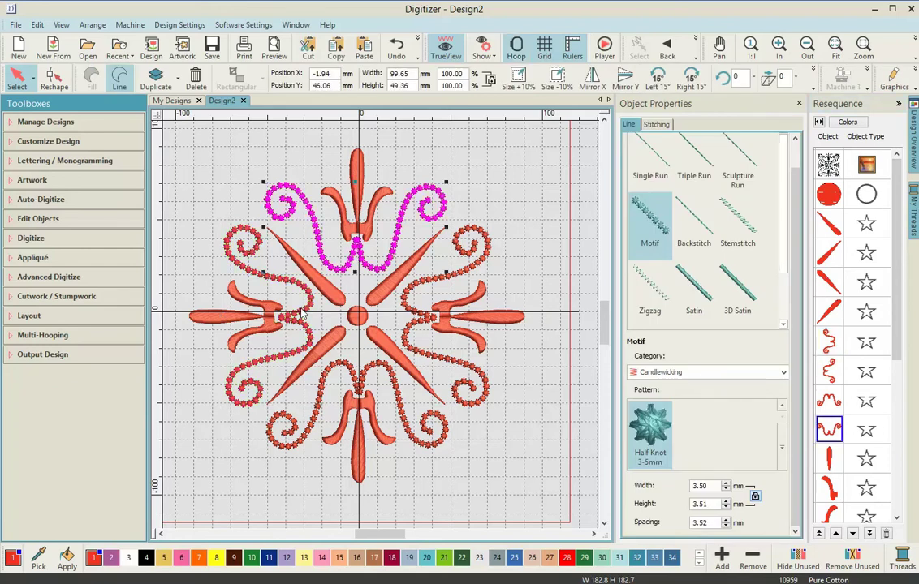
left_click(268, 280, "ctrl")
left_click(436, 357, "ctrl")
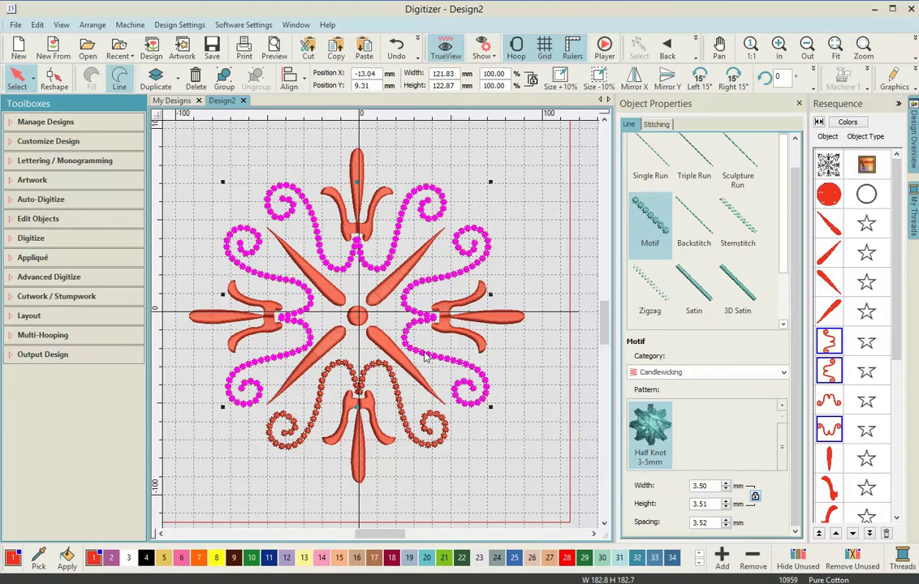
left_click(376, 369, "ctrl")
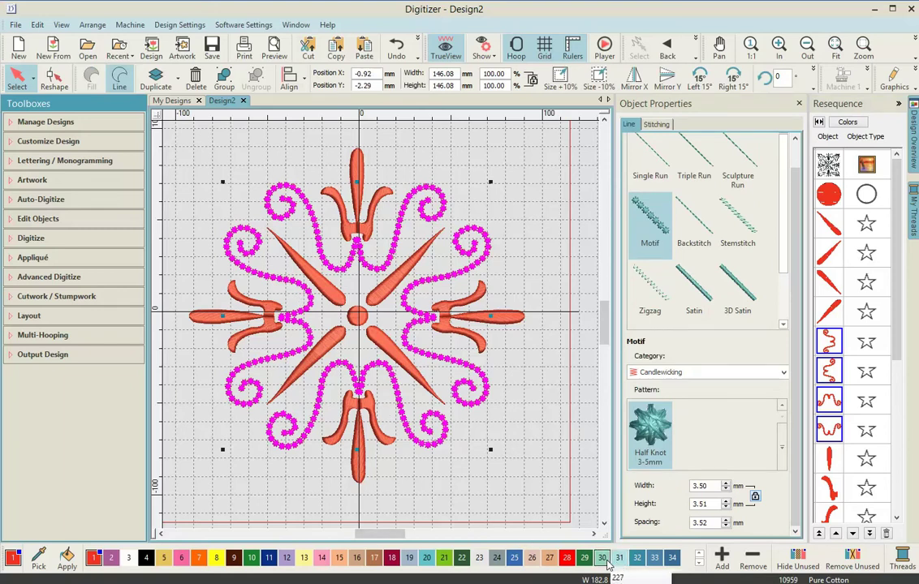
left_click(427, 559)
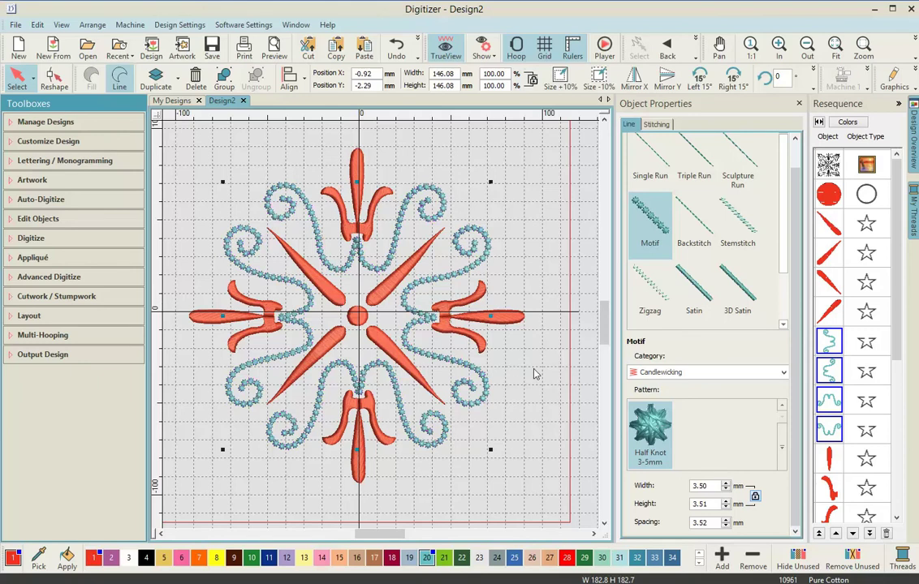
left_click(357, 318)
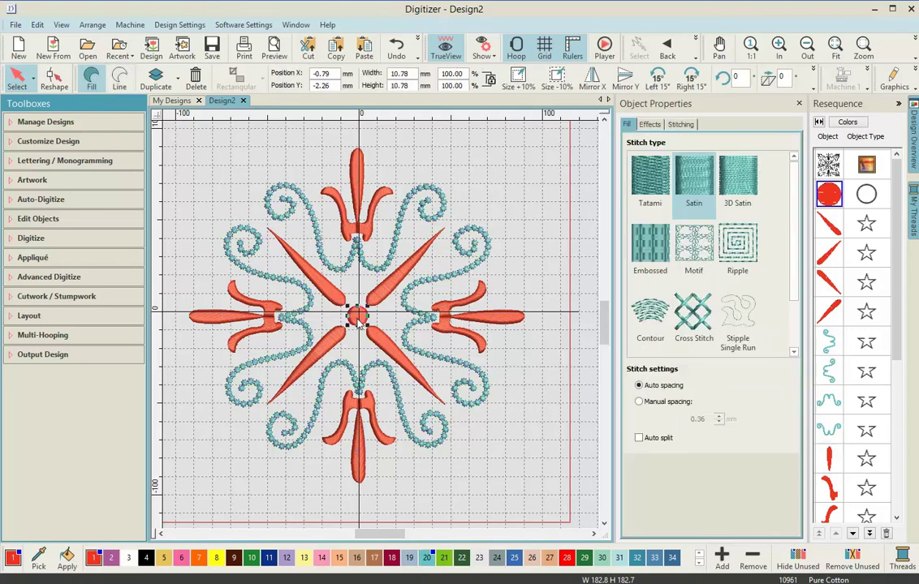
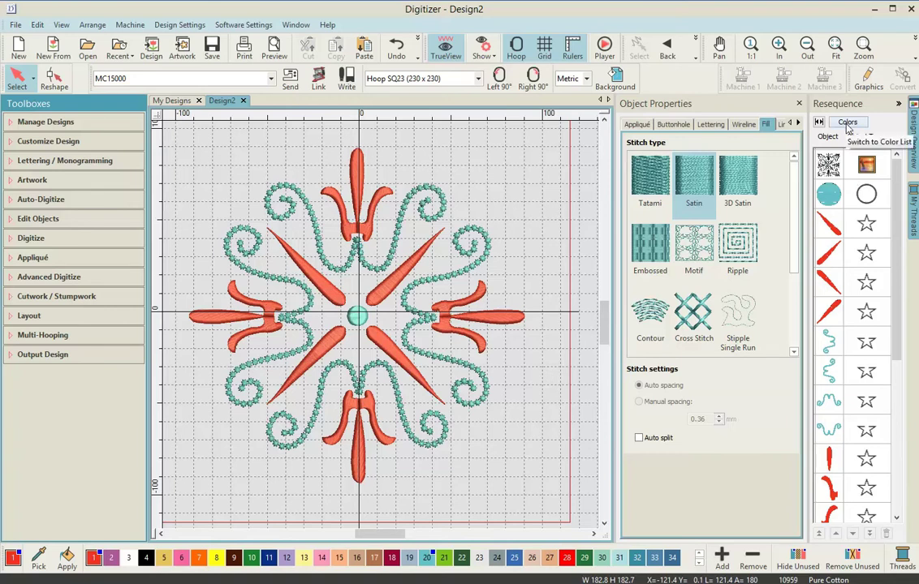
- List the design by color and recolor the red block of 12 outer motif pieces with dark blue palette color 35
left_click(847, 123)
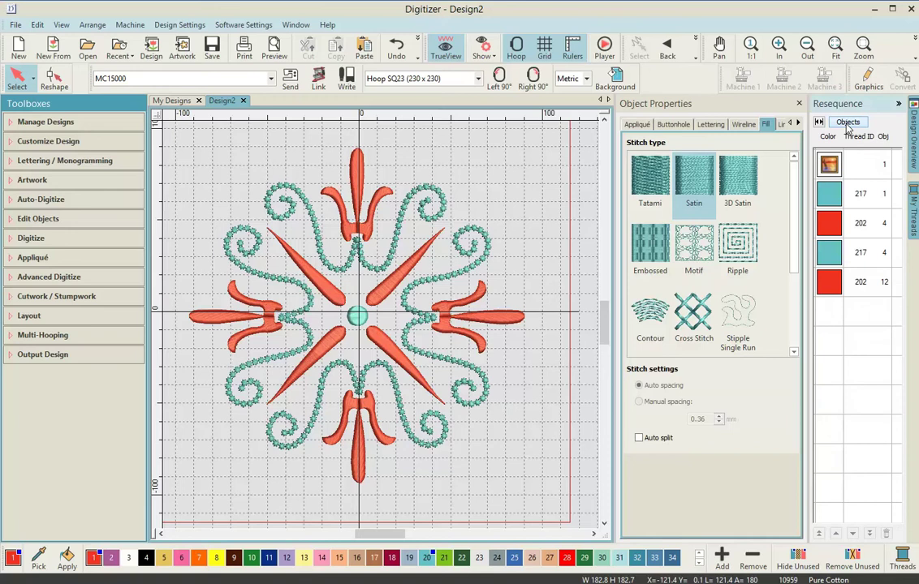
left_click(829, 284)
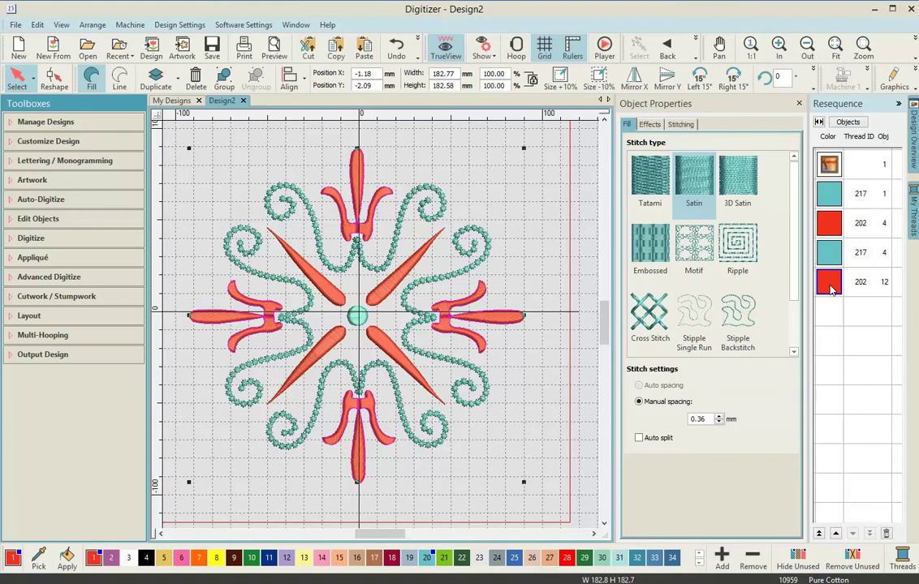
left_click(700, 565)
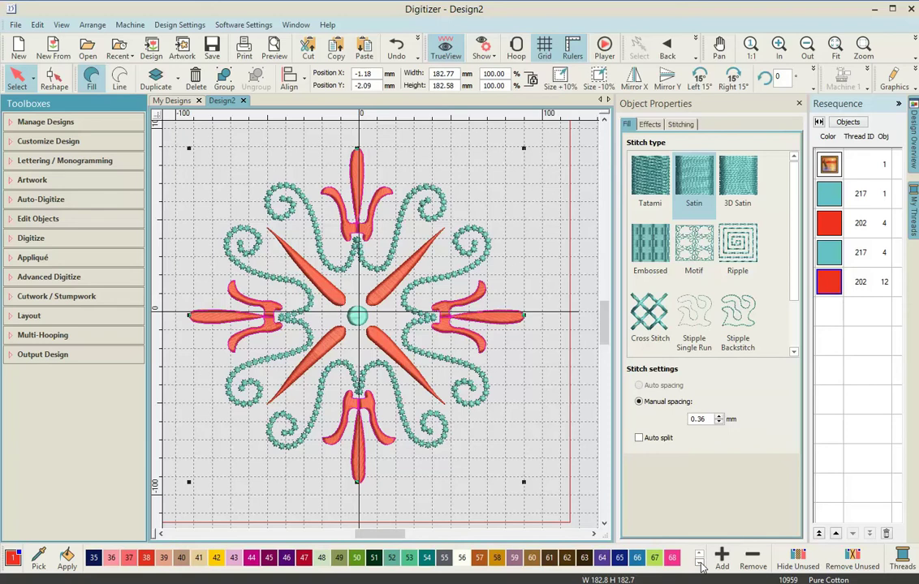
left_click(94, 559)
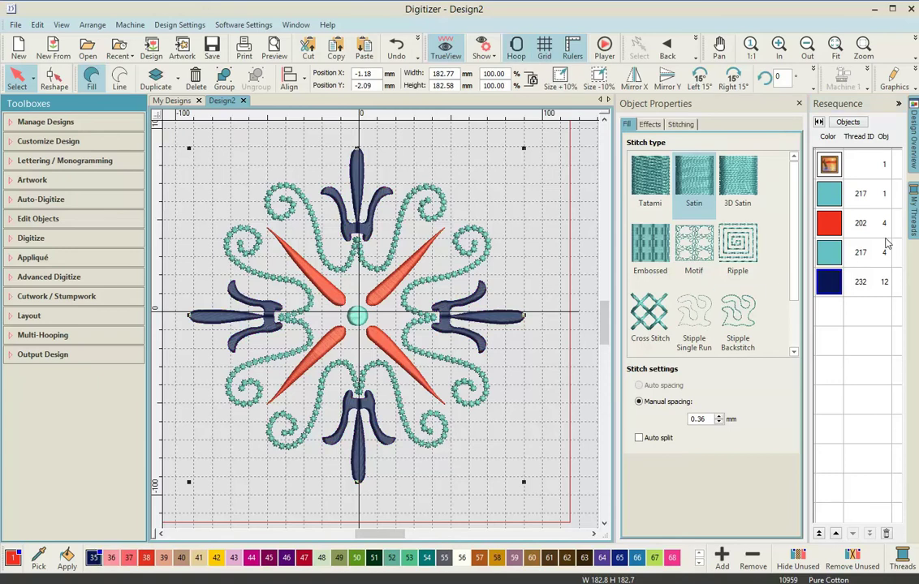
- Recolor the red block of four diagonal petals with dark blue palette color 35
left_click(860, 223)
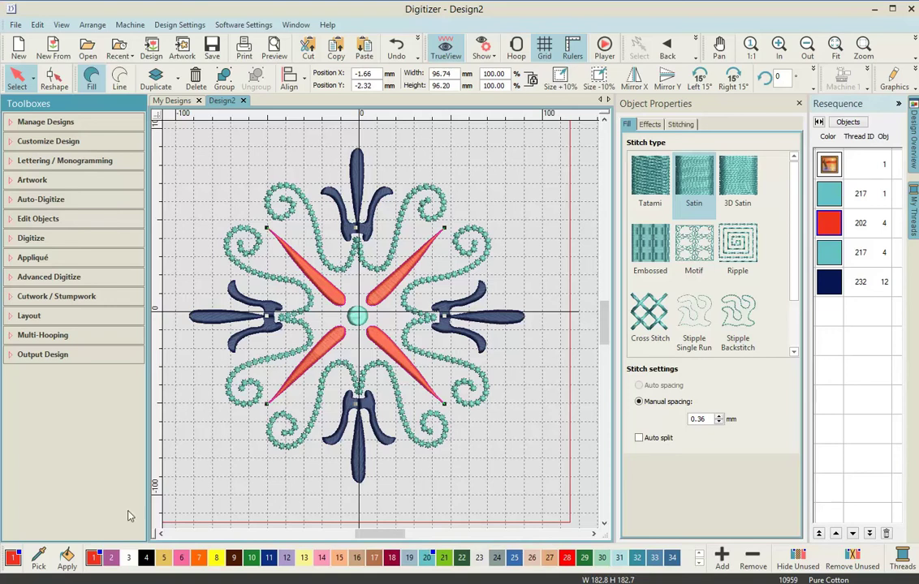
left_click(699, 562)
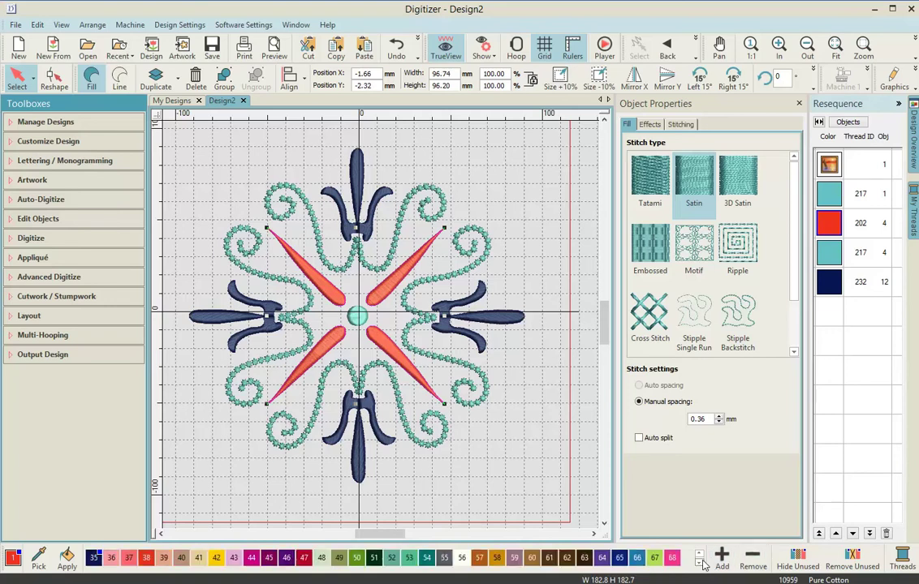
left_click(94, 559)
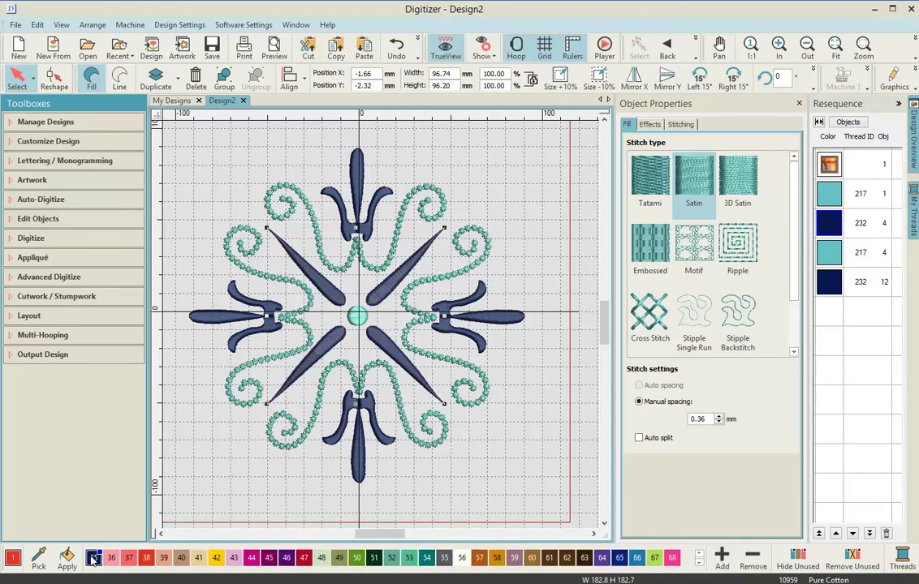
left_click(524, 395)
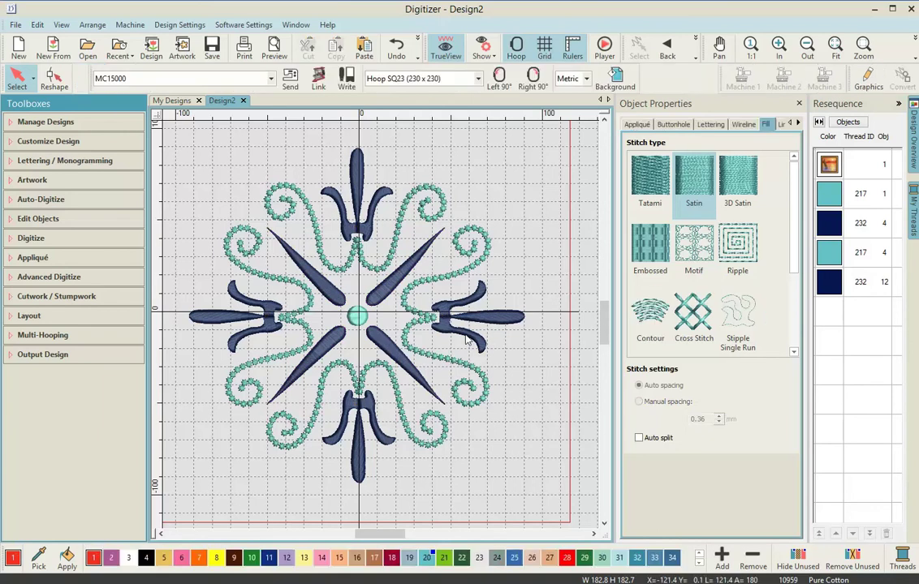
- Focus on the top motif and list the design's objects individually instead of by color
scroll(321, 181, "up", 3)
scroll(382, 329, "up", 2)
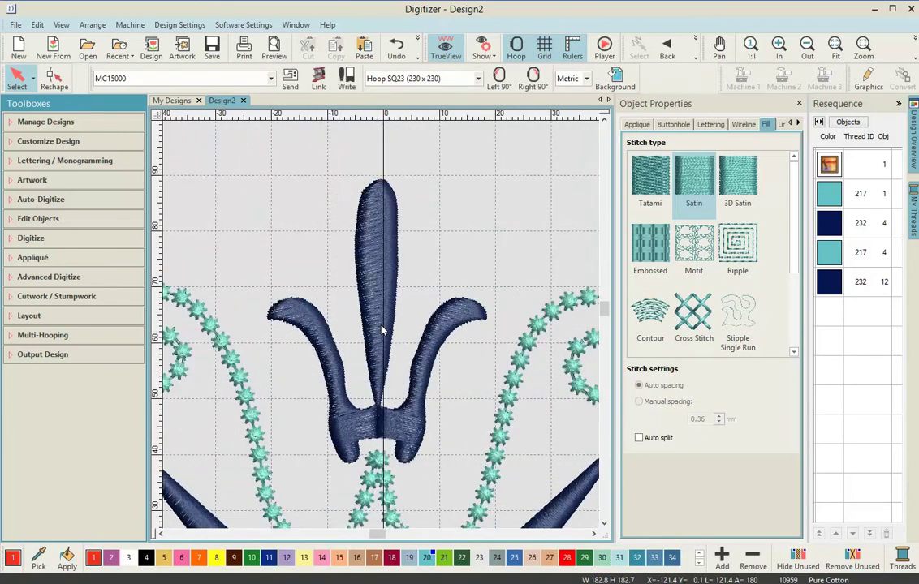
scroll(381, 329, "down", 1)
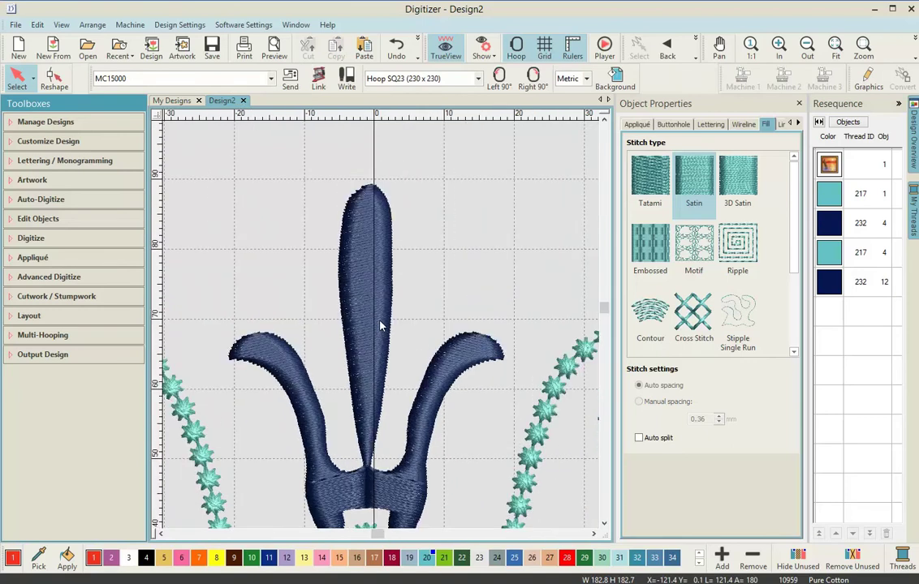
scroll(382, 479, "down", 1)
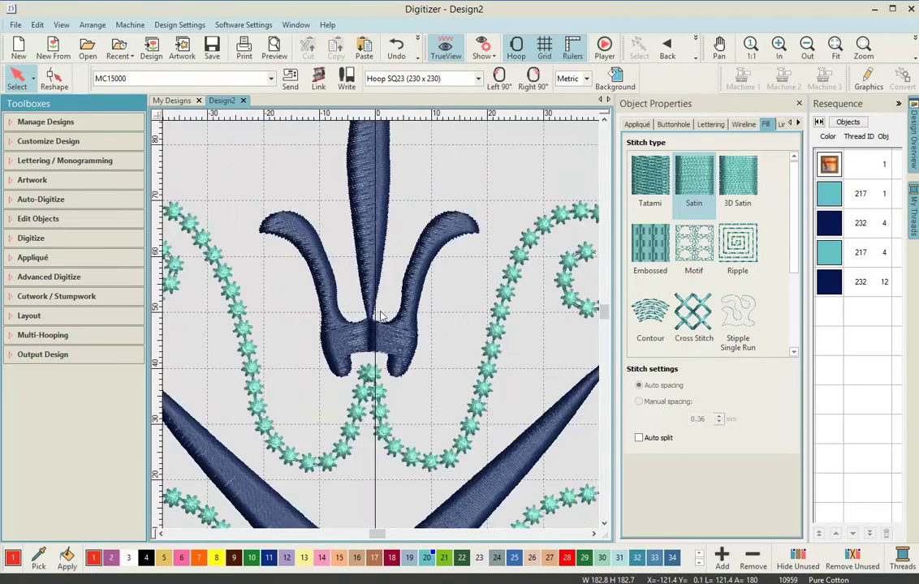
left_click(604, 119)
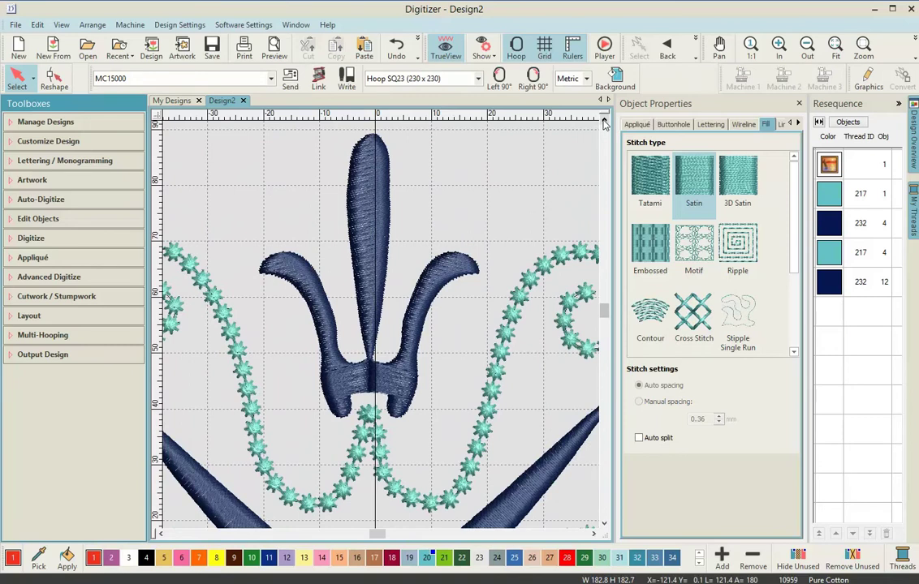
left_click(845, 123)
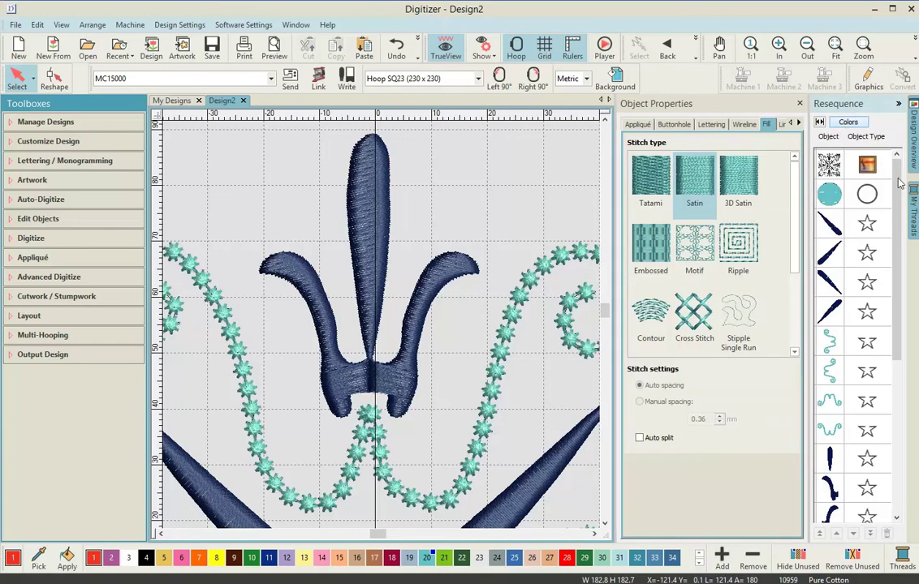
scroll(872, 418, "down", 5)
key("h")
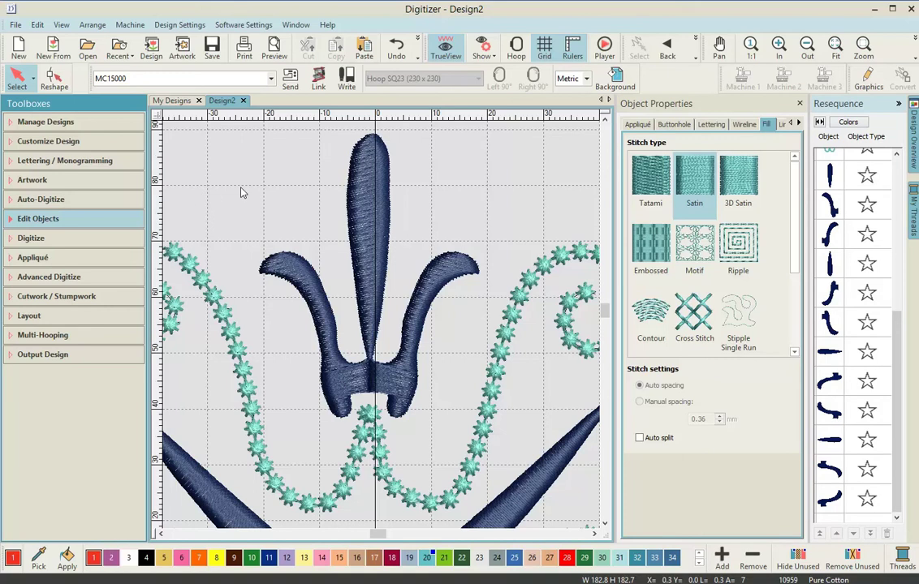
- Digitize a short open line with the Candlewicking Colonial 4.5mm motif as a single knot on the top motif's middle petal, at about Y 78 mm
left_click(36, 241)
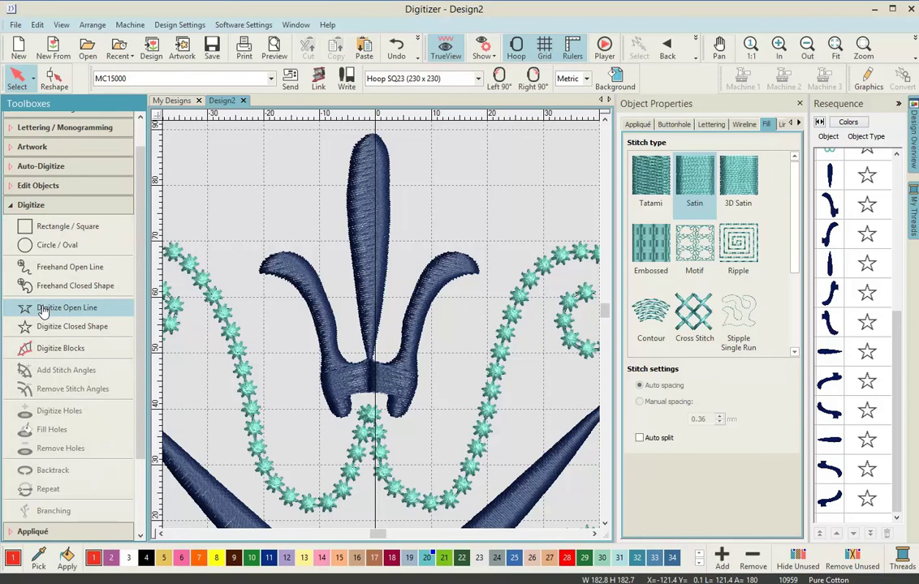
left_click(44, 310)
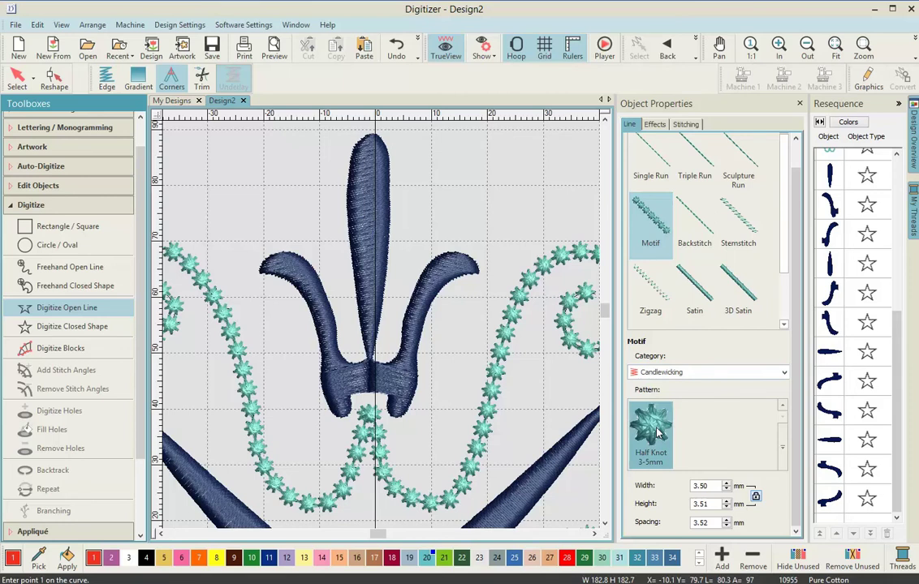
left_click(783, 449)
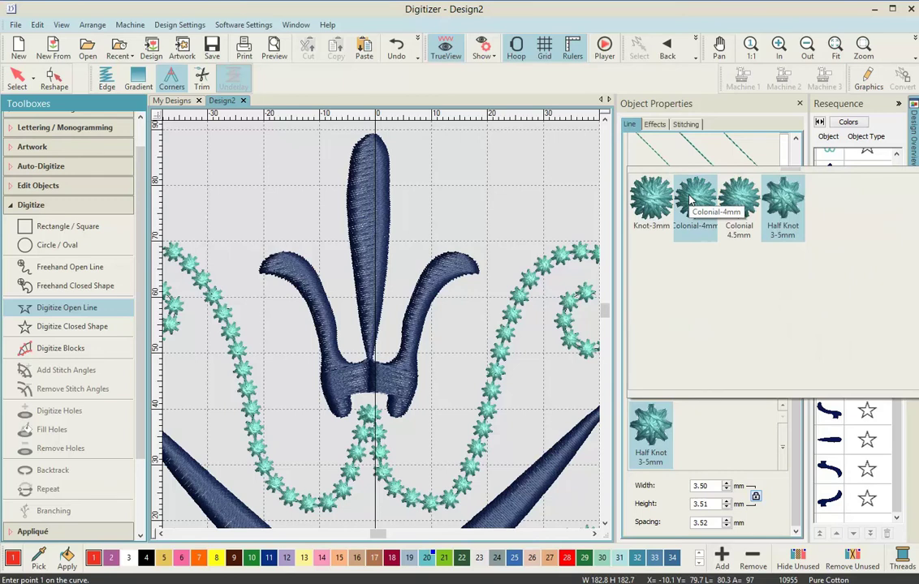
left_click(740, 203)
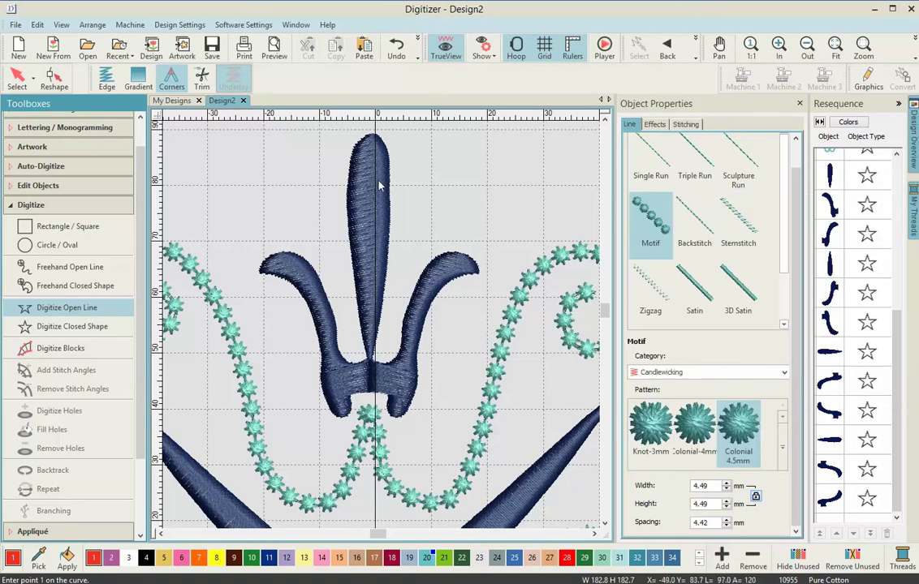
scroll(381, 328, "up", 2)
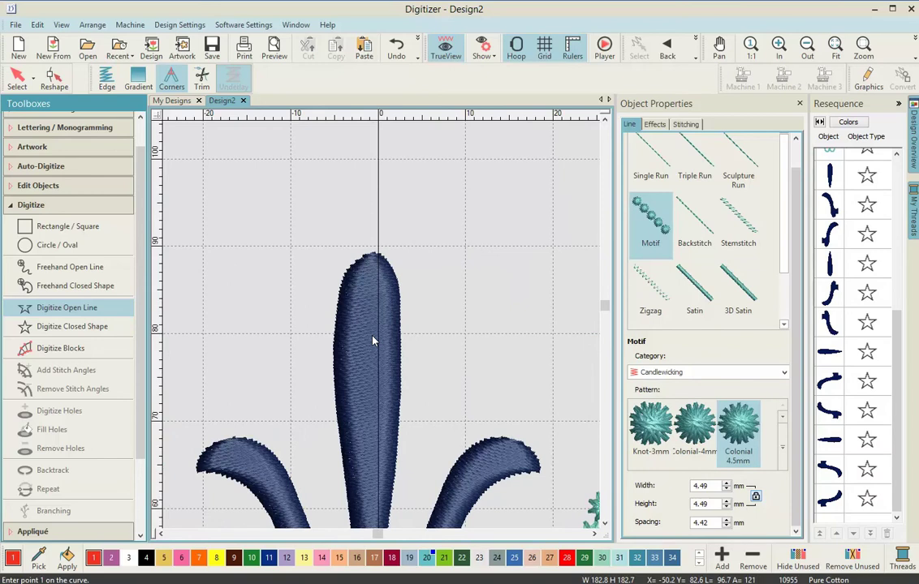
left_click(372, 338)
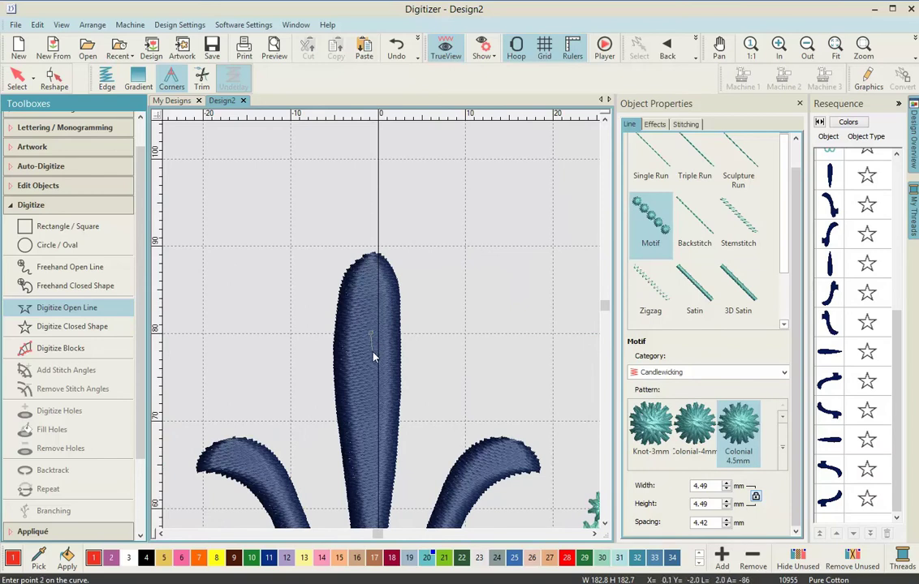
left_click(370, 361)
key("Return")
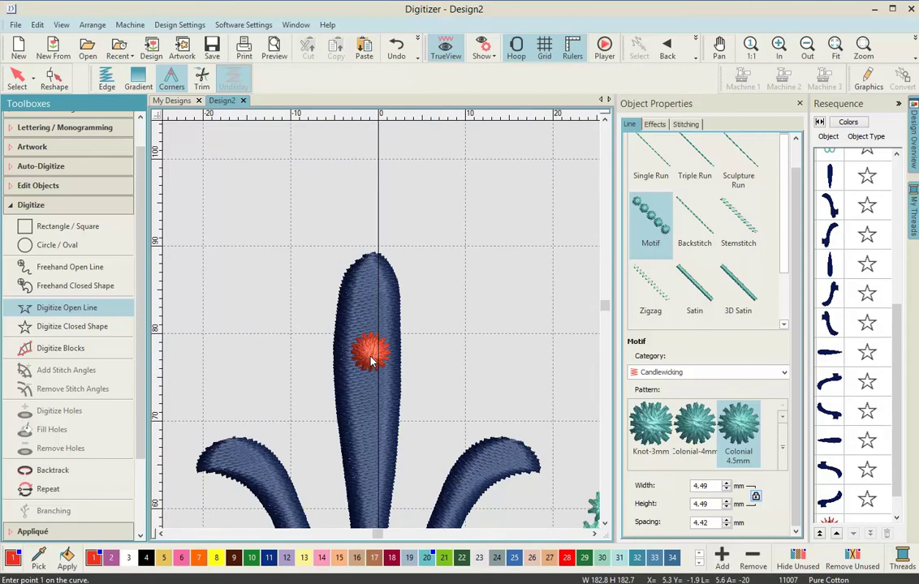
- Digitize a second single Colonial 4.5mm knot over the seam in the top motif's base, at about Y 46 mm
scroll(383, 335, "down", 1)
scroll(383, 336, "down", 1)
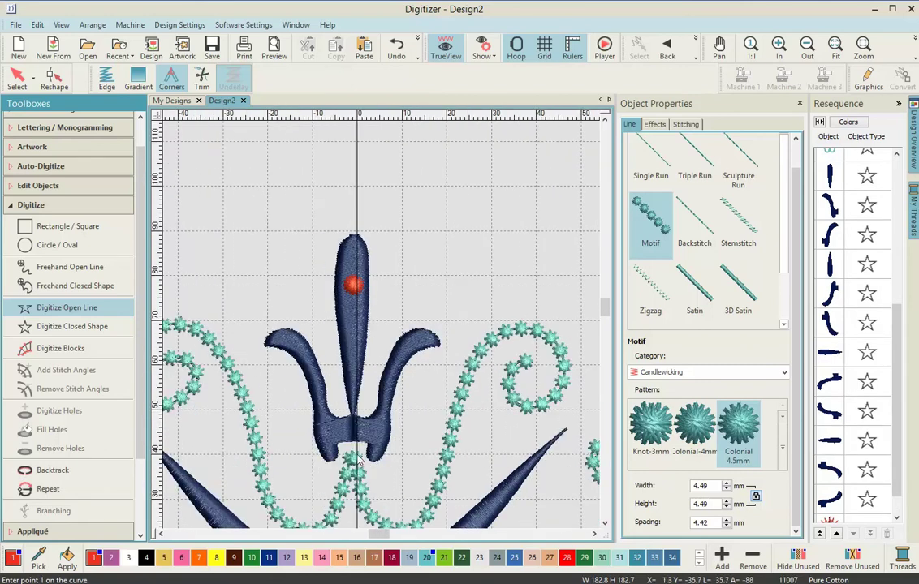
scroll(383, 331, "up", 1)
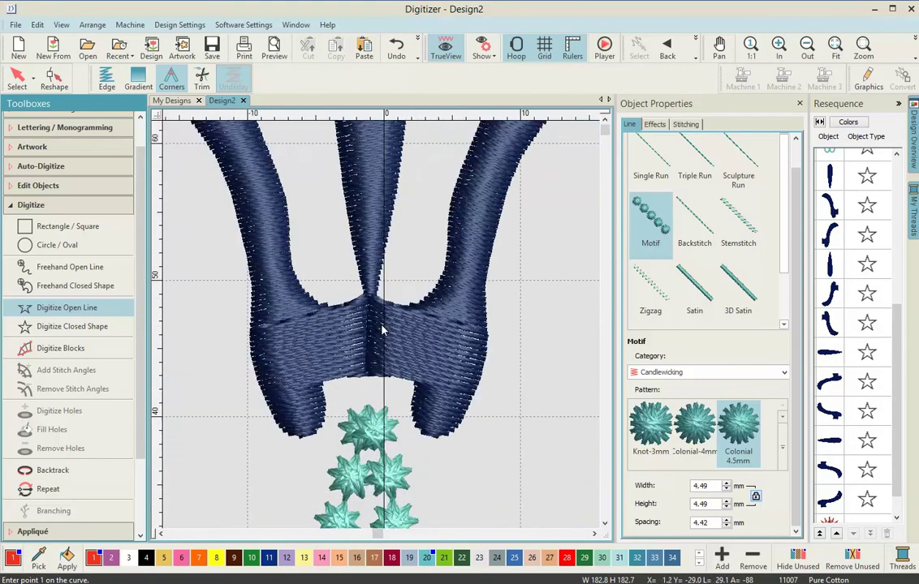
scroll(380, 327, "up", 1)
left_click(365, 313)
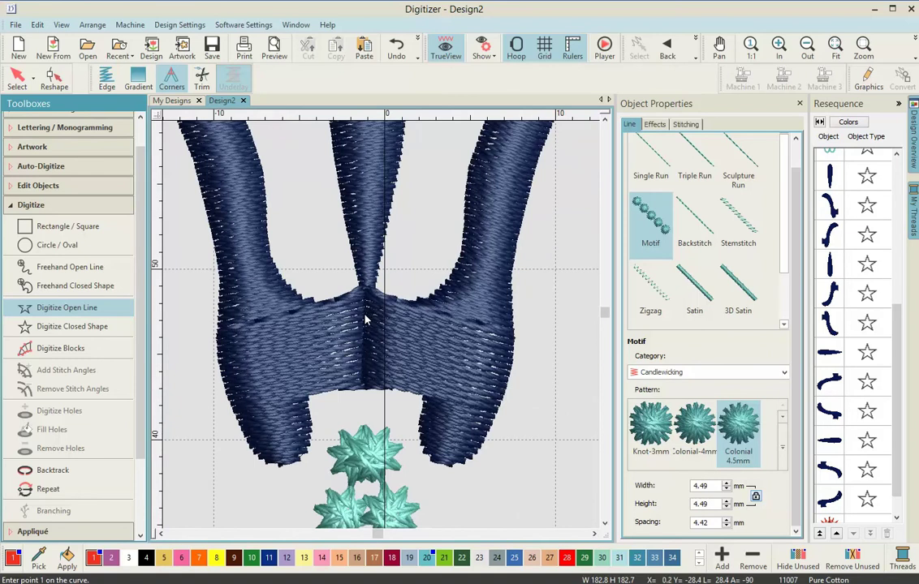
left_click(364, 359)
key("Return")
- Digitize a single Colonial 4.5mm knot on the right-hand motif's middle petal, at about X 80 mm
scroll(383, 329, "down", 1)
scroll(383, 329, "down", 2)
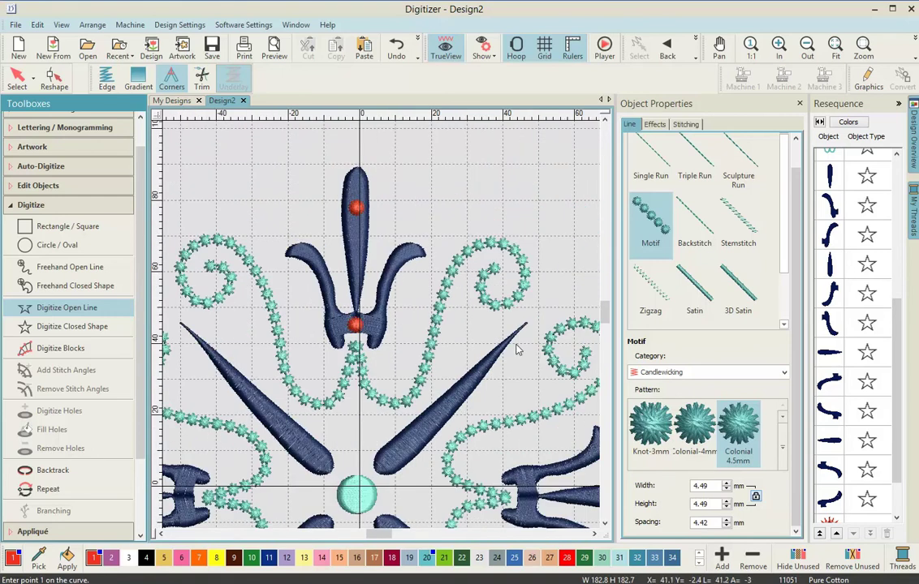
scroll(524, 478, "right", 3)
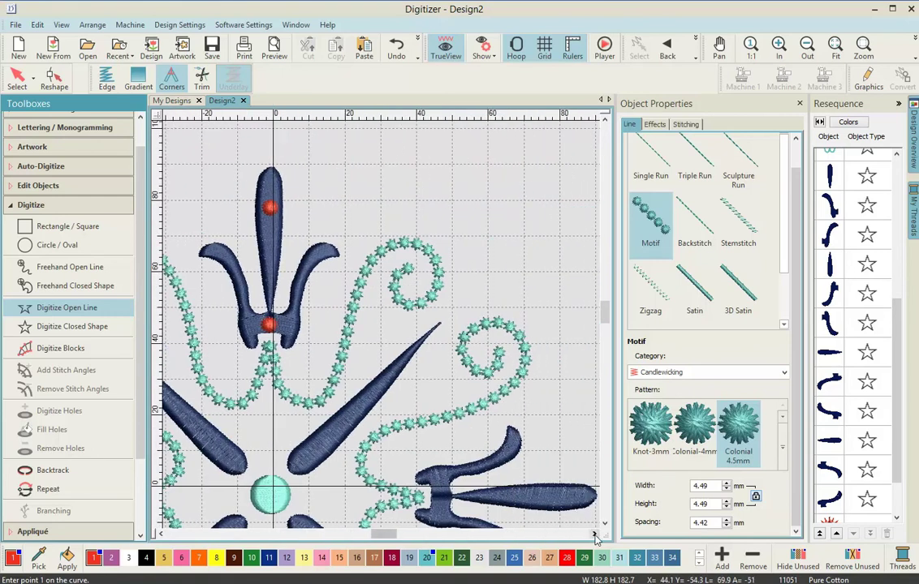
scroll(523, 487, "up", 1)
scroll(383, 330, "up", 2)
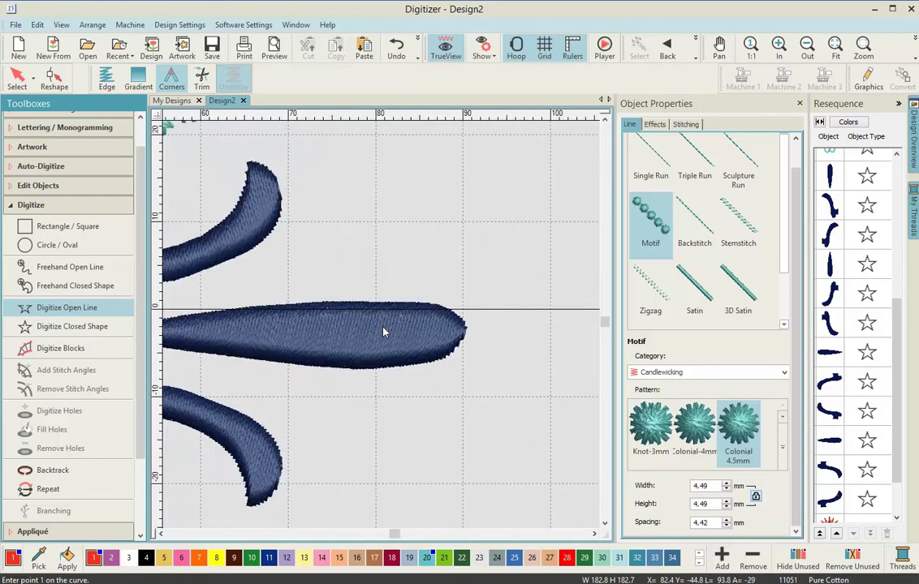
left_click(394, 339)
left_click(368, 339)
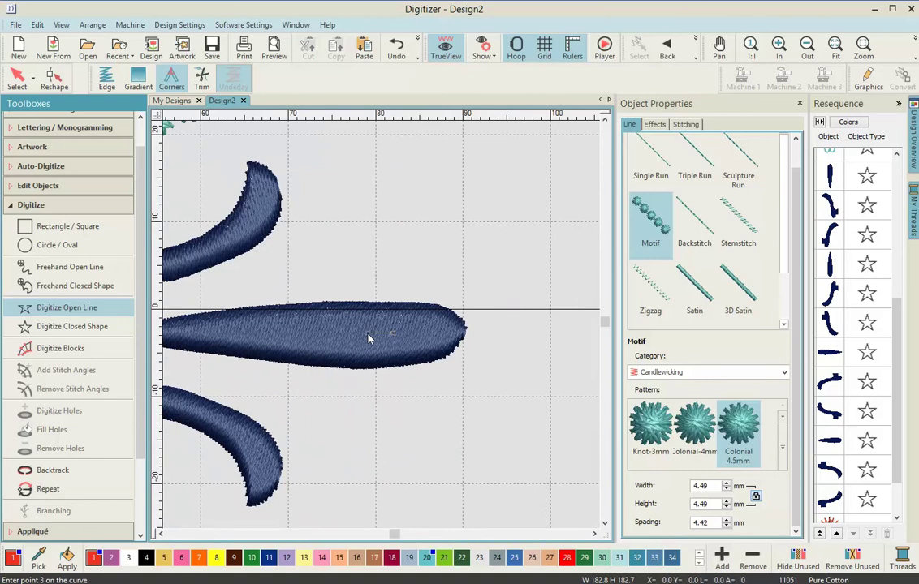
key("Return")
- Digitize a single Colonial 4.5mm knot over the seam in the right-hand motif's base, at about X 46 mm
scroll(383, 328, "down", 1)
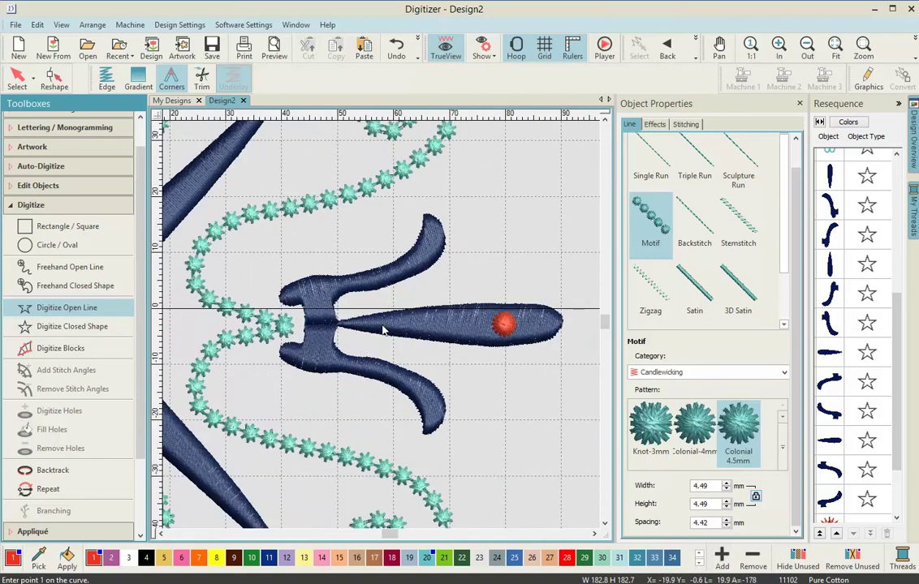
scroll(341, 324, "up", 2)
left_click(329, 326)
left_click(402, 335)
key("Return")
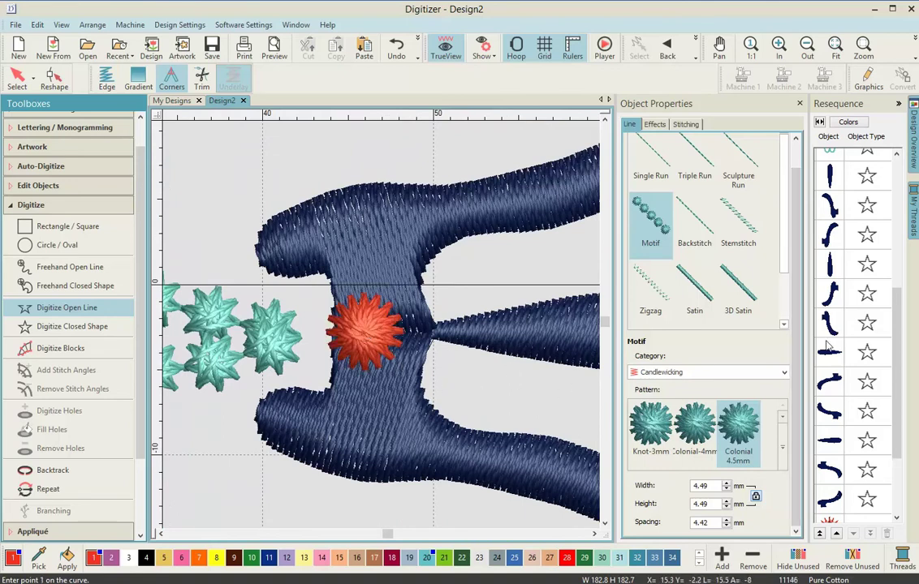
- Move the knot on the right-hand motif's base outward to X 46.99 mm, centering it across the base
scroll(899, 377, "down", 3)
key("Escape")
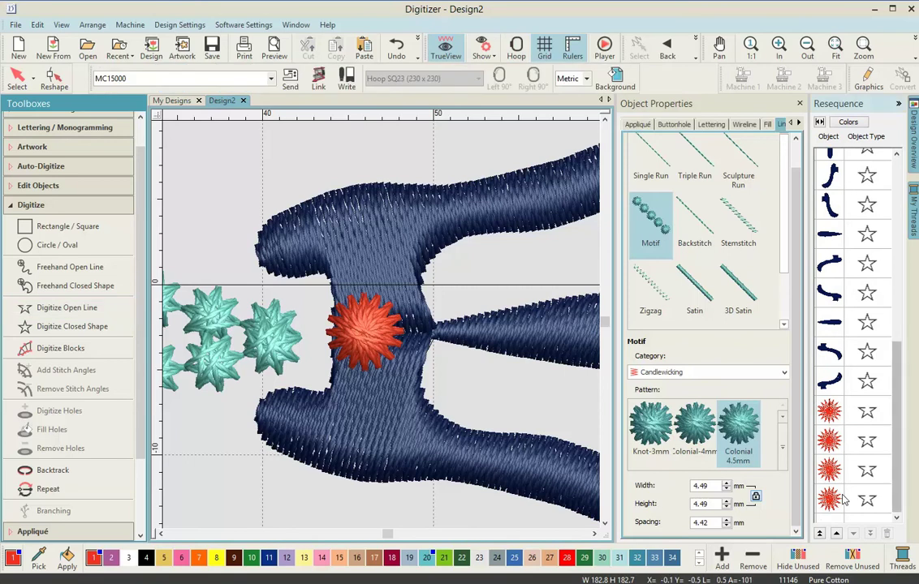
left_click(835, 498)
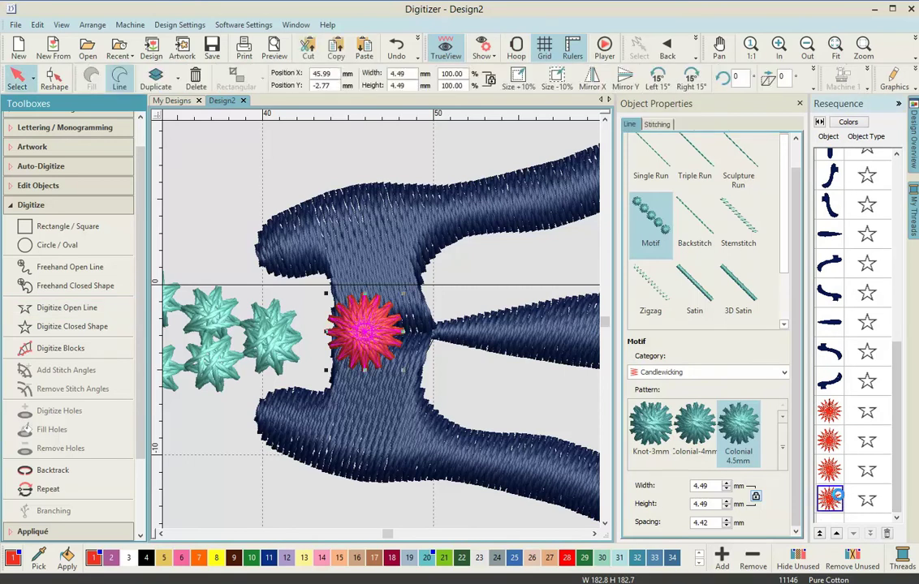
left_click_drag(365, 331, 382, 333)
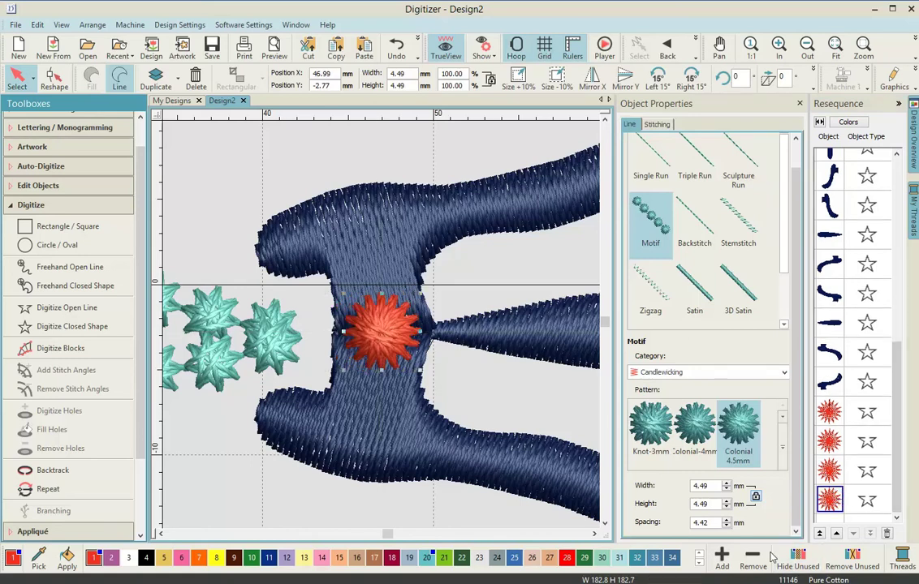
- Digitize a single Colonial 4.5mm knot on the bottom motif's middle petal, at about Y -85 mm
scroll(334, 287, "down", 3)
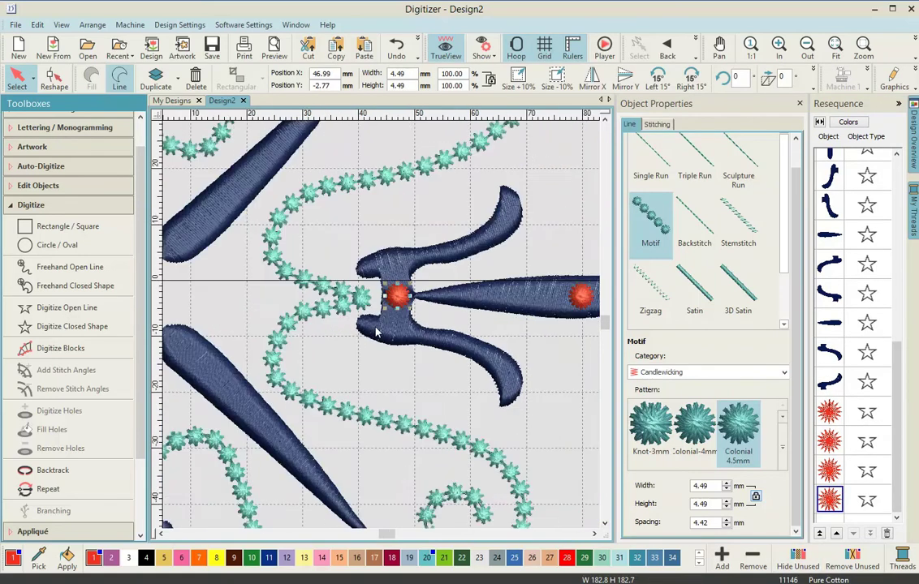
scroll(321, 379, "down", 3)
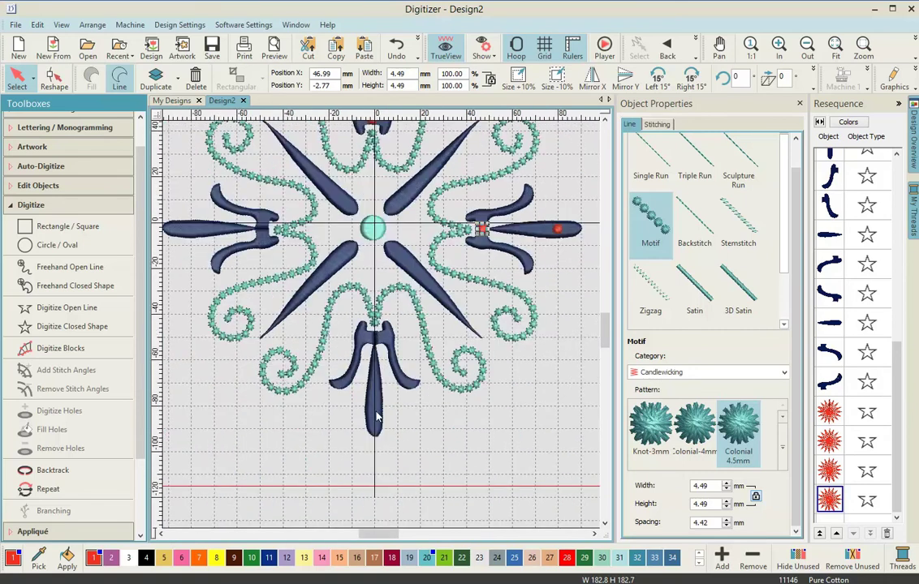
scroll(381, 331, "up", 3)
scroll(381, 329, "up", 3)
scroll(377, 309, "down", 1)
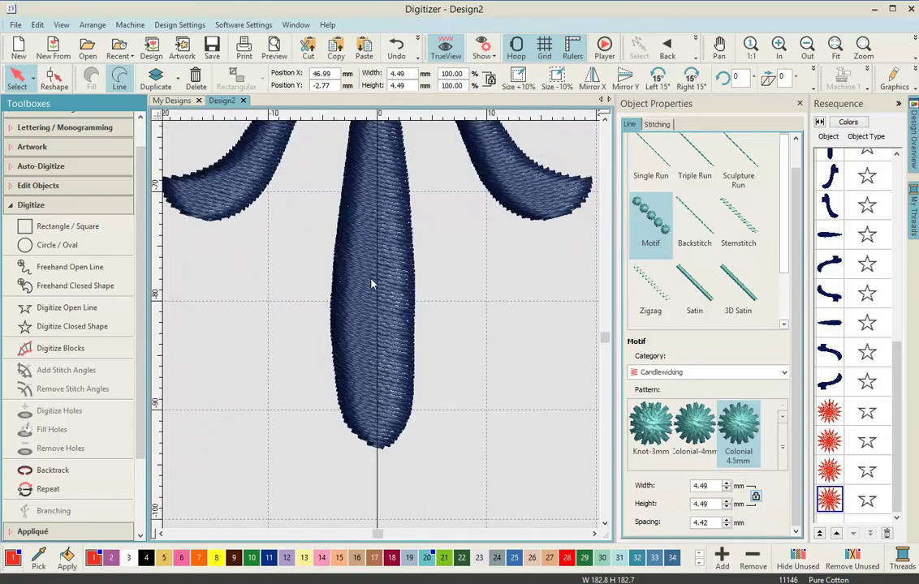
left_click(374, 299)
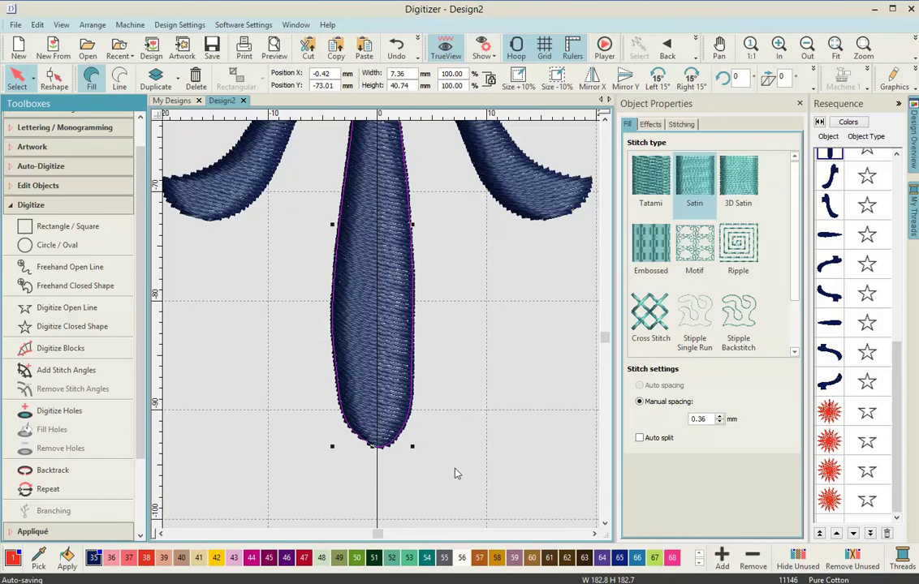
left_click(256, 420)
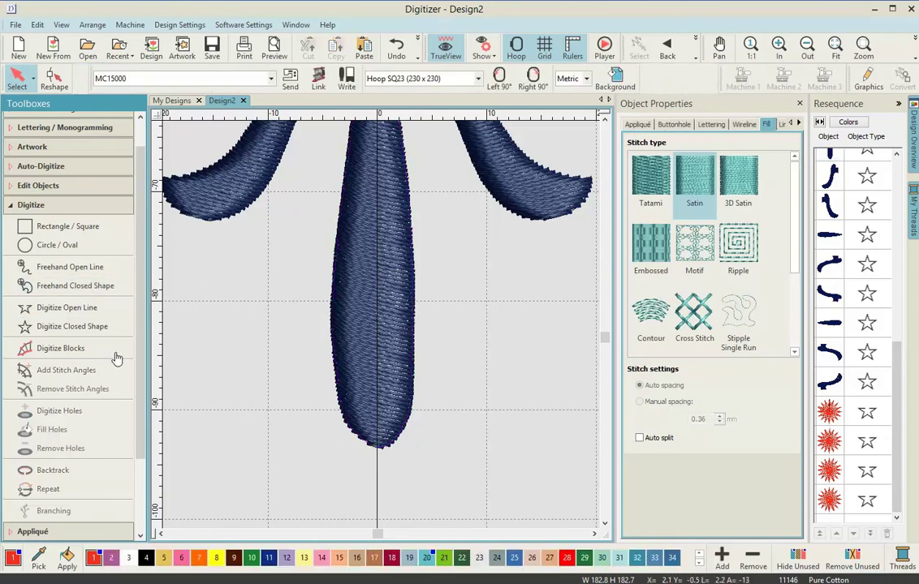
left_click(36, 308)
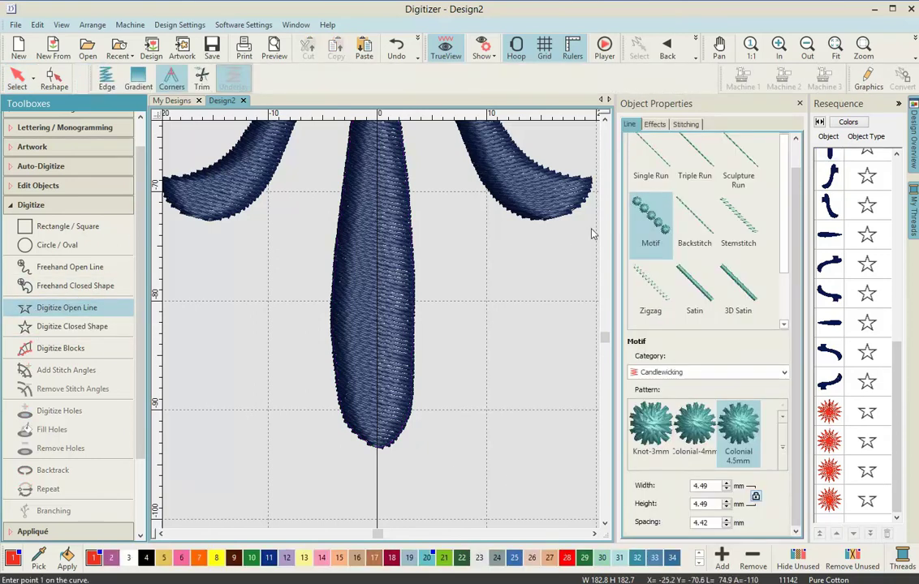
left_click(378, 330)
left_click(377, 386)
key("Return")
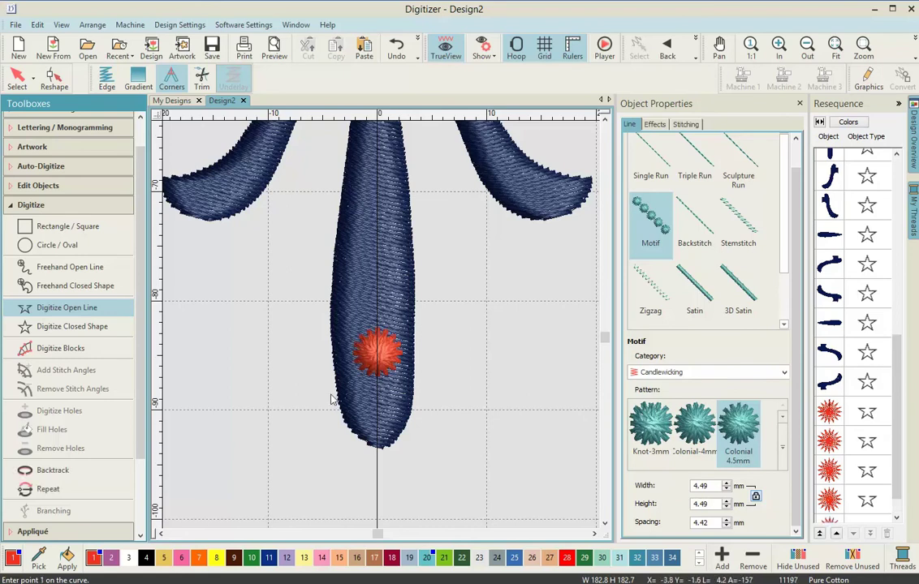
- Digitize a single Colonial 4.5mm knot over the seam in the bottom motif's base, at about Y -50 mm
left_click(605, 119)
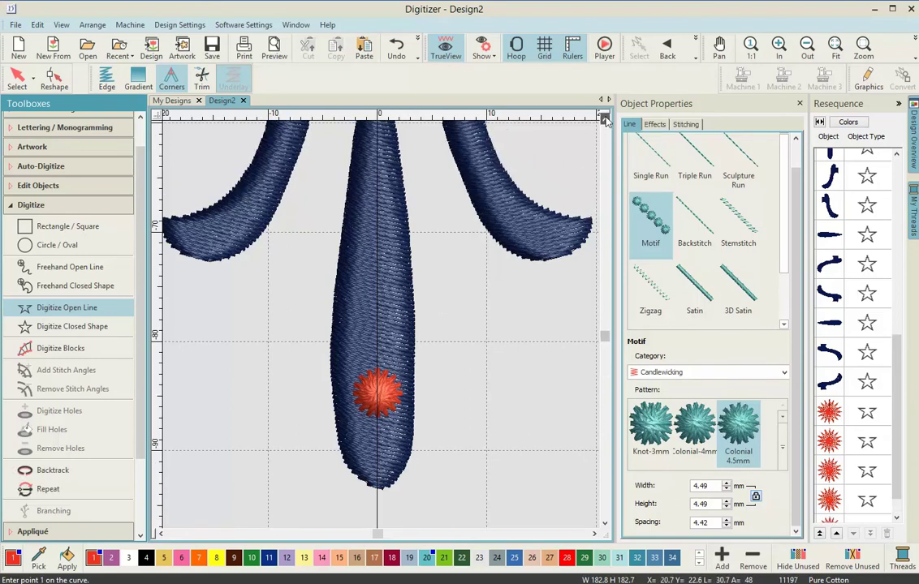
scroll(605, 119, "up", 8)
left_click(377, 242)
left_click(377, 280)
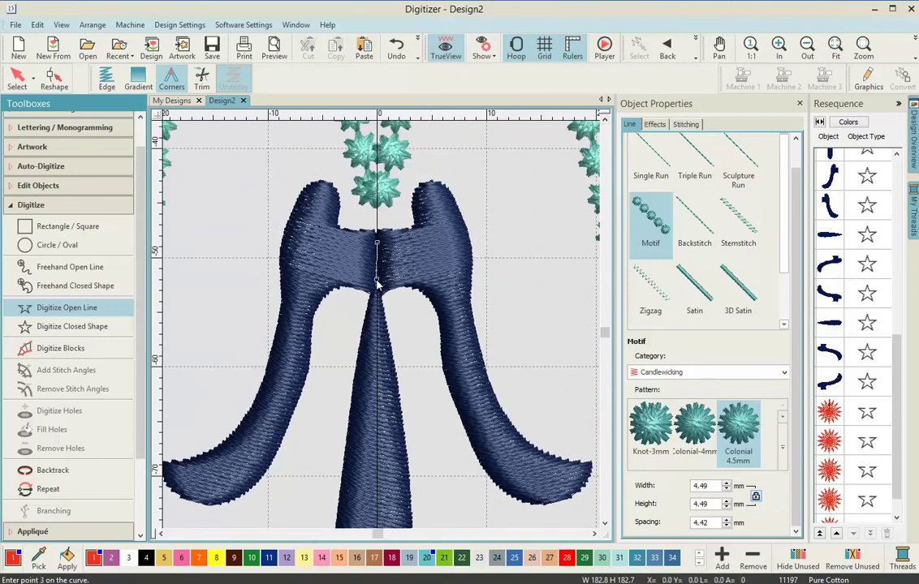
key("Return")
- Digitize a single Colonial 4.5mm knot on the left-hand motif's middle petal, at about X -83 mm
scroll(361, 328, "down", 4)
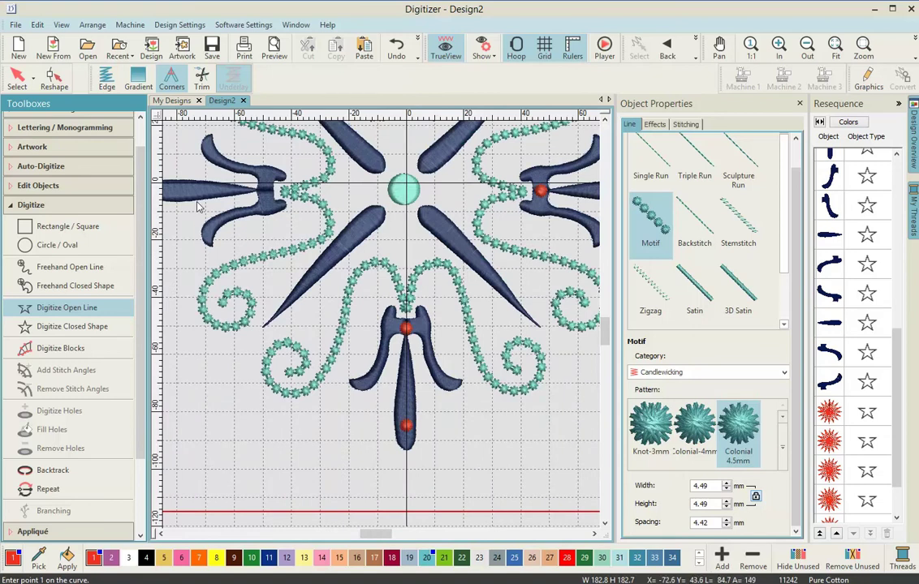
scroll(197, 207, "up", 6)
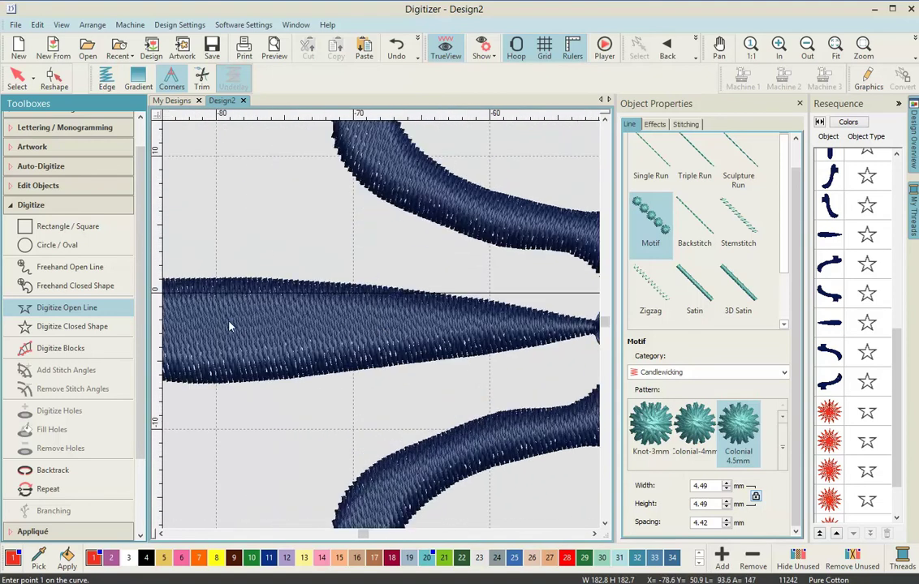
scroll(379, 333, "down", 1)
left_click(317, 325)
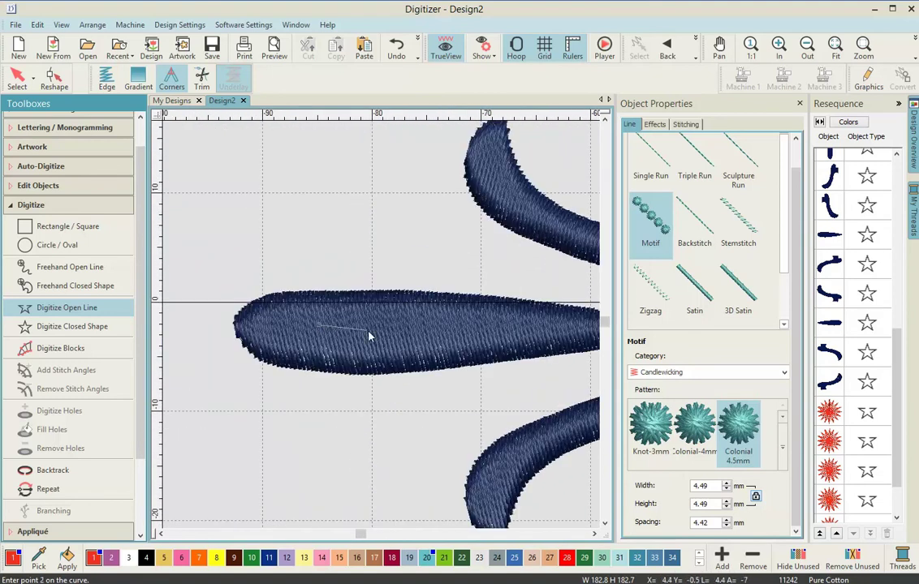
key("Return")
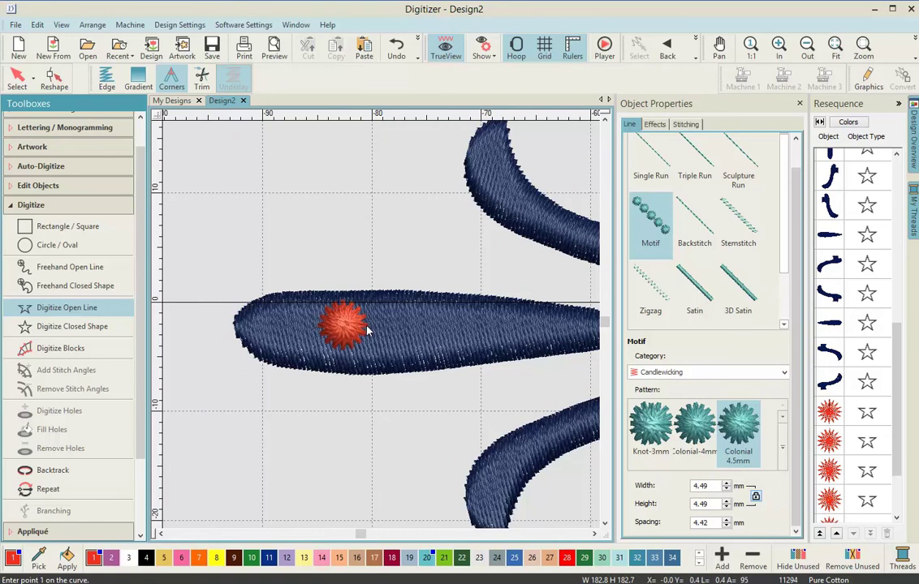
- Digitize a single Colonial 4.5mm knot over the seam in the left-hand motif's base, at about X -49 mm
left_click(595, 534)
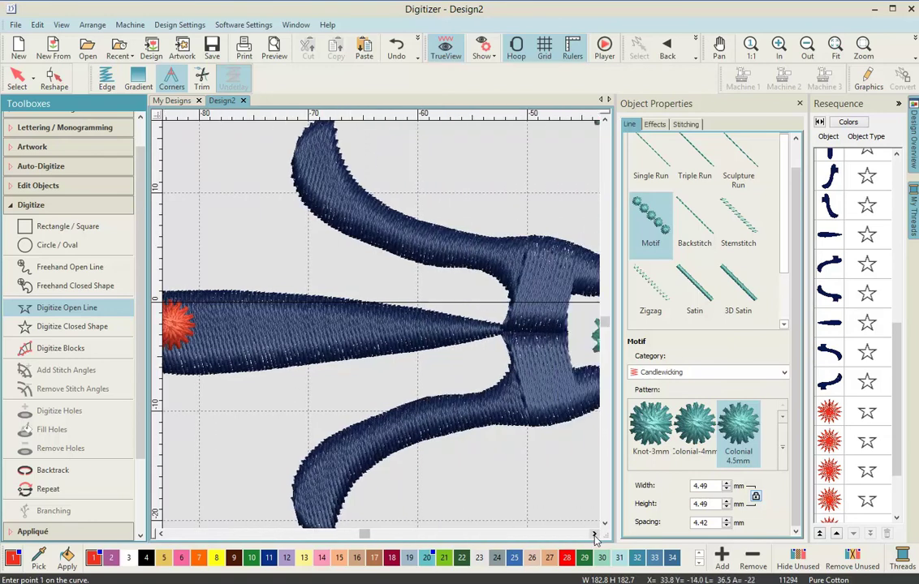
left_click(514, 331)
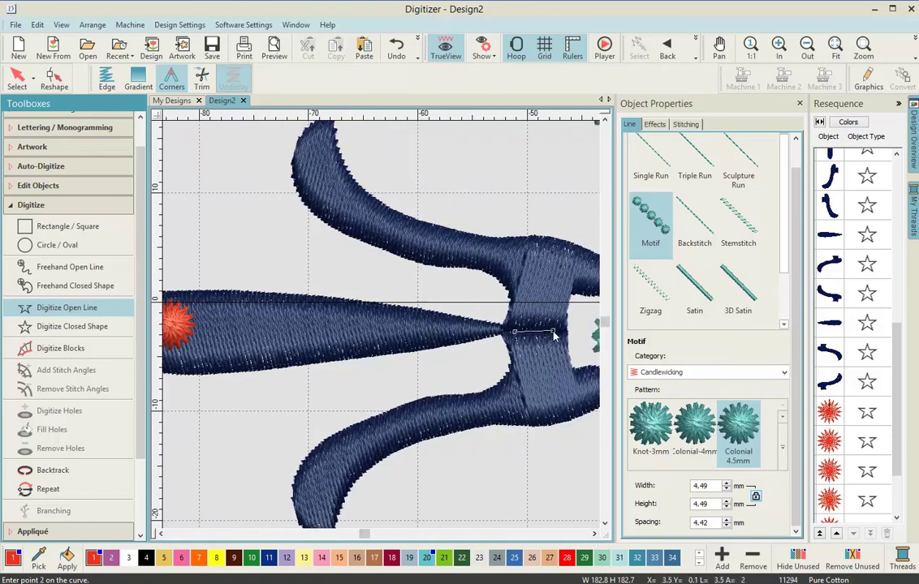
key("Return")
scroll(496, 351, "down", 5)
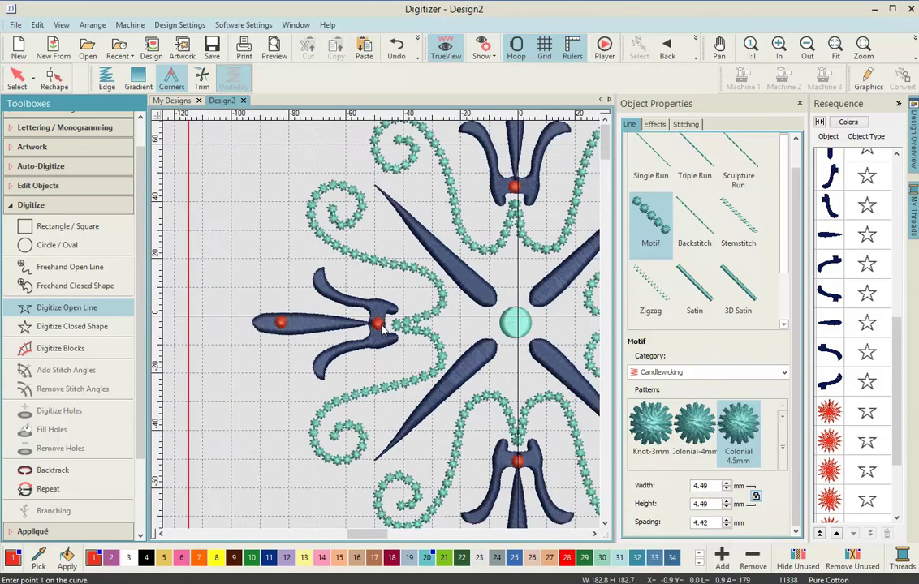
- Recolor the group of eight red knots to color 20, thread 217, and return the sequence list to objects
left_click(593, 537)
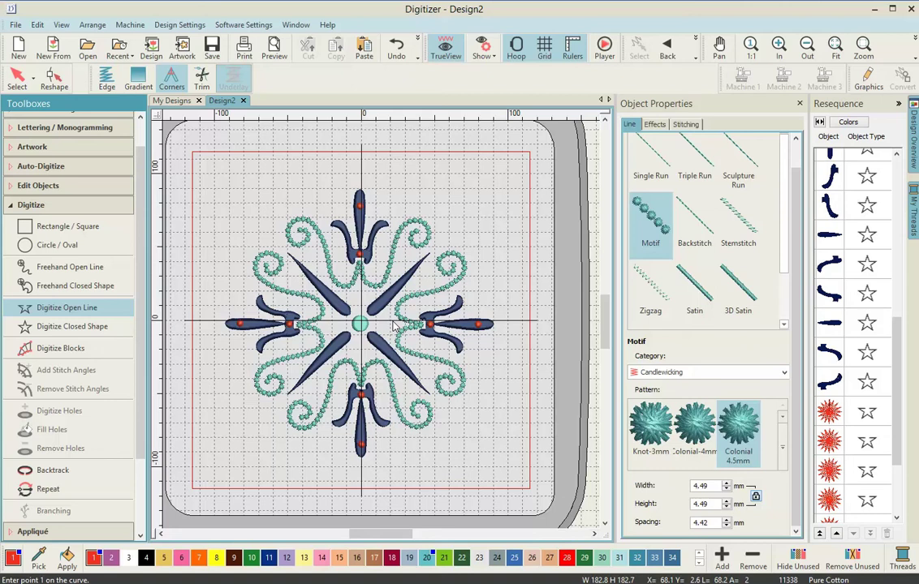
left_click(847, 121)
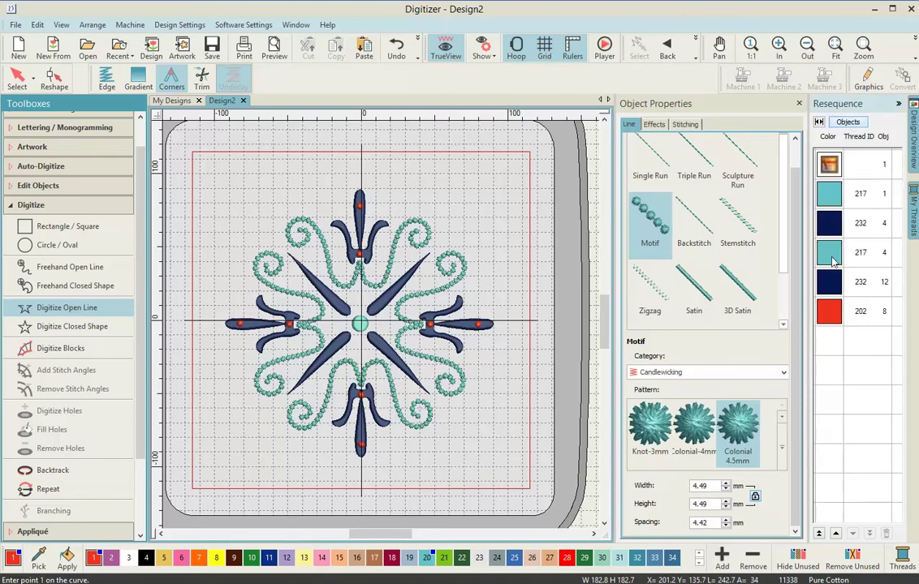
left_click(829, 313)
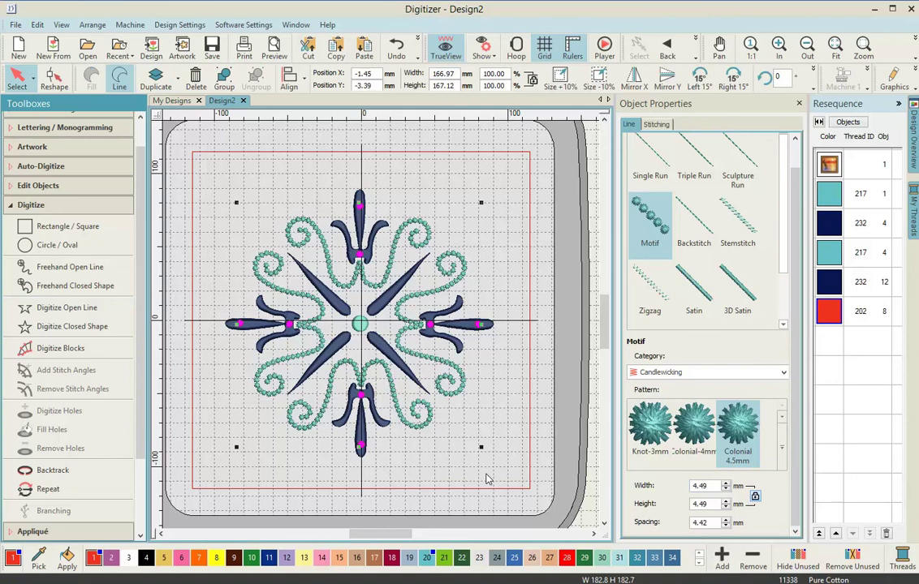
left_click(430, 562)
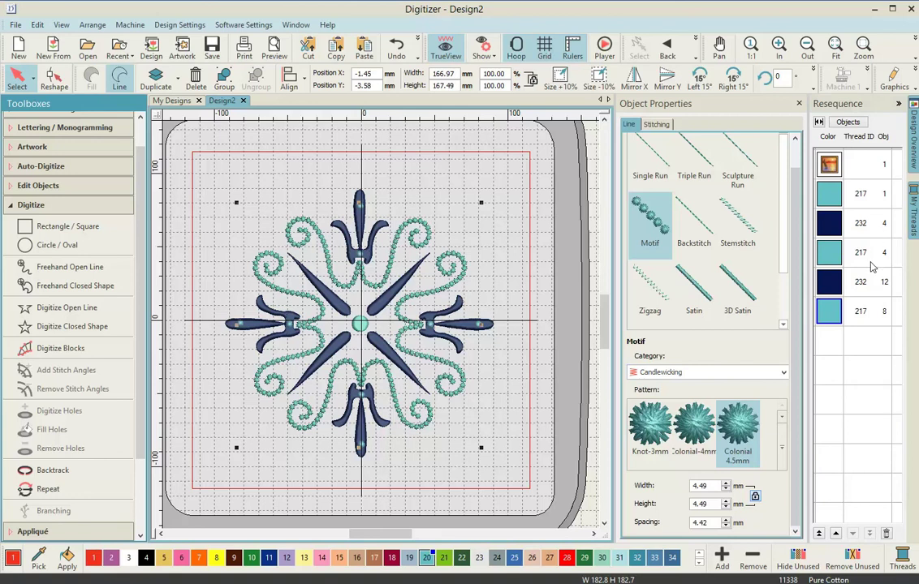
left_click(424, 465)
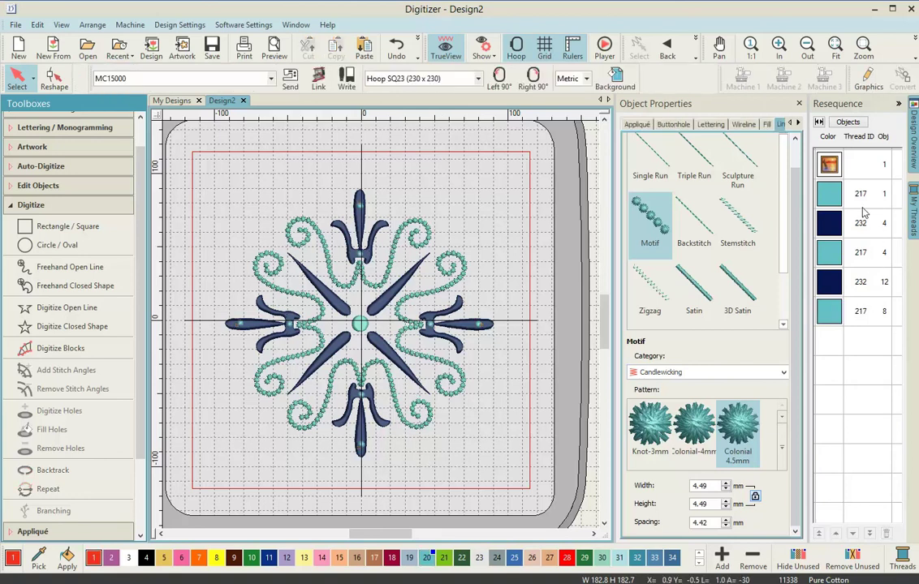
left_click(839, 124)
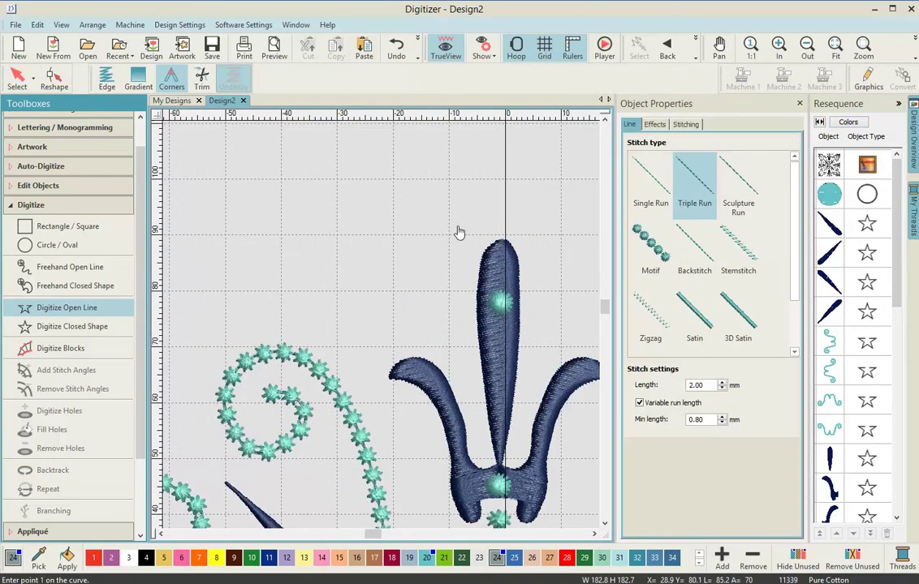
- Digitize a Triple Run line in color 24 along the top motif's outer left stroke, from about X -28, Y 80 to X -8, Y 64 mm
scroll(207, 220, "up", 2)
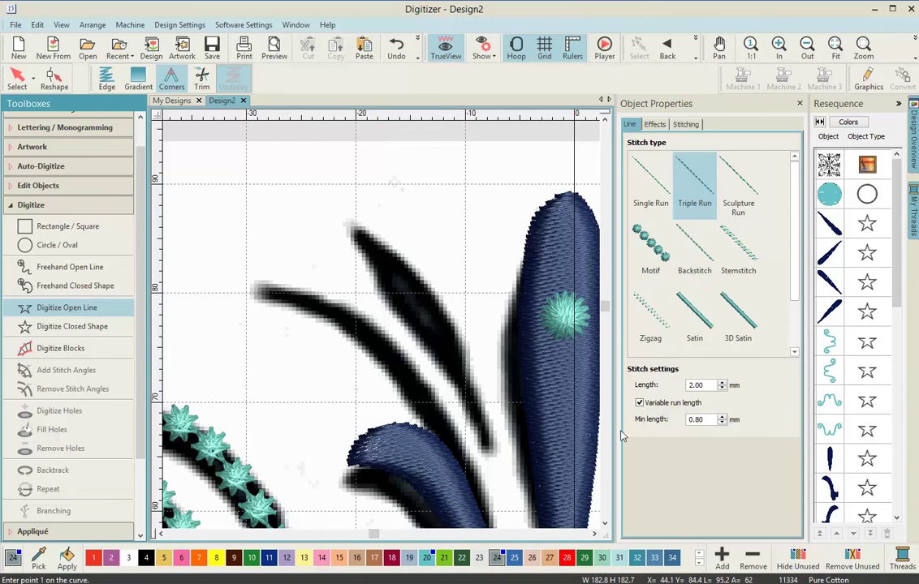
left_click(265, 293)
left_click(344, 314)
left_click(407, 366)
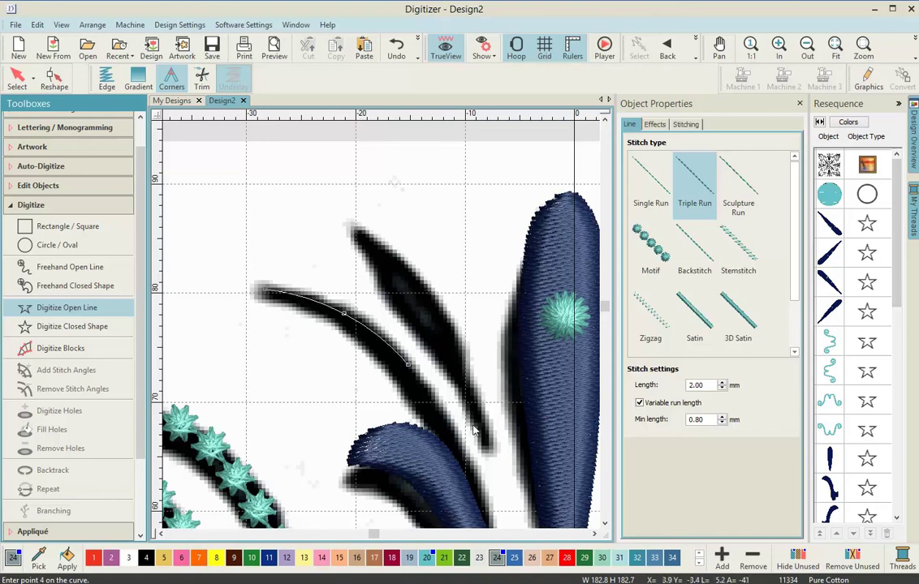
left_click(484, 477)
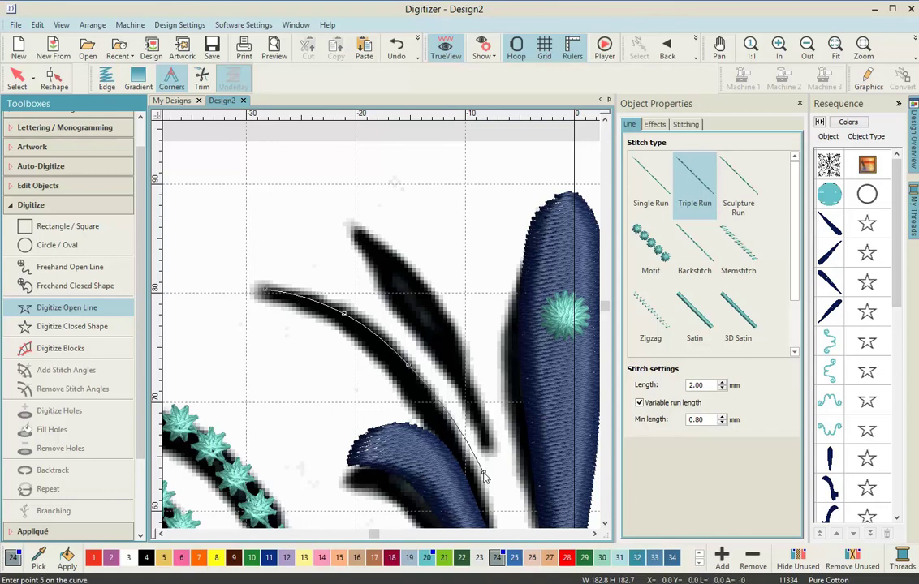
key("Return")
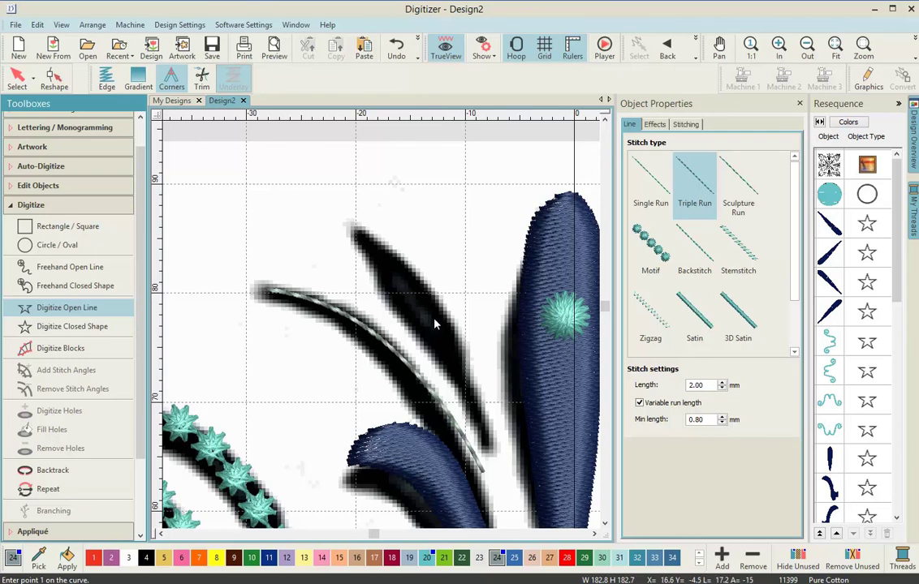
- Digitize a Triple Run line along the top motif's inner left stroke, from about X -20, Y 86 to X -7, Y 66 mm
left_click(351, 227)
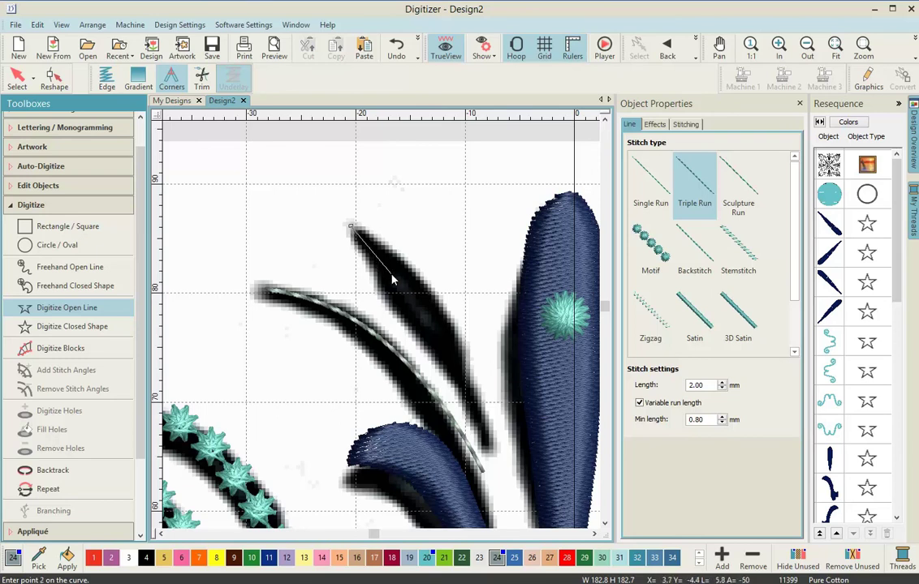
left_click(440, 333)
left_click(498, 448)
key("Return")
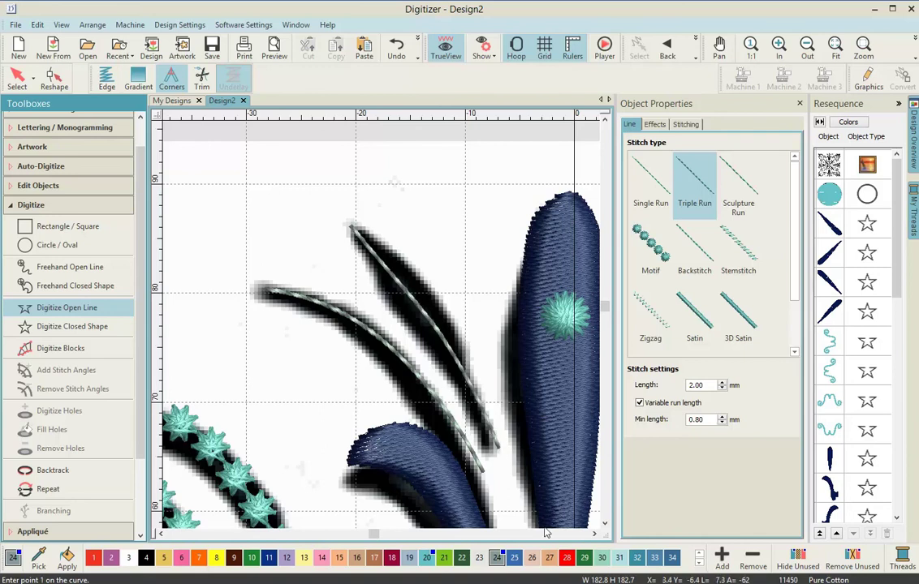
- Digitize a Triple Run line along the top motif's inner right stroke, from about X 15, Y 87 to X 4, Y 67 mm
left_click(593, 535)
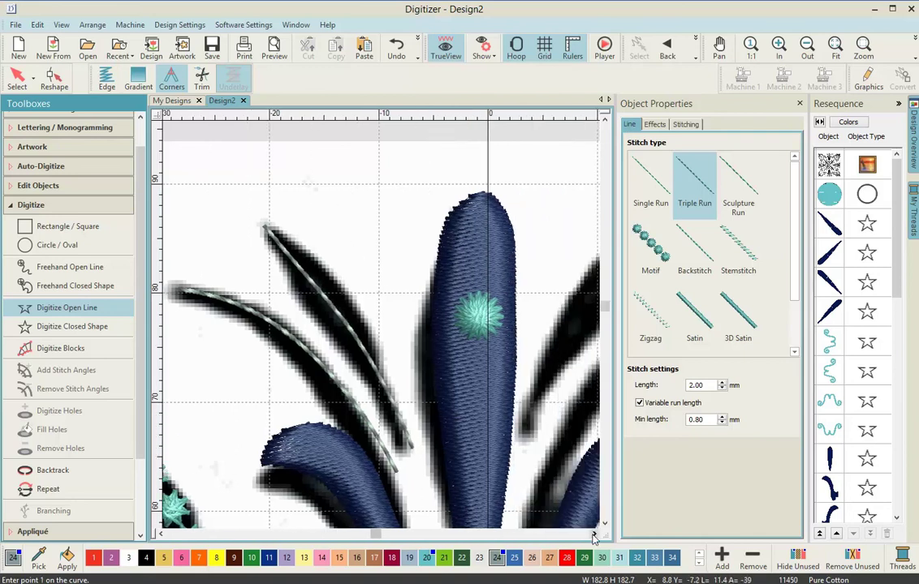
left_click(525, 216)
left_click(442, 323)
left_click(400, 431)
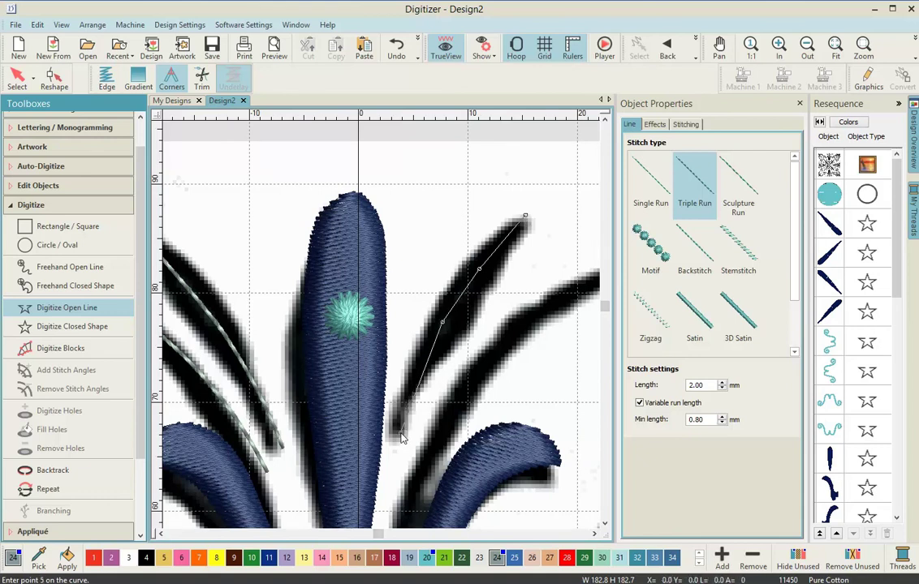
key("Return")
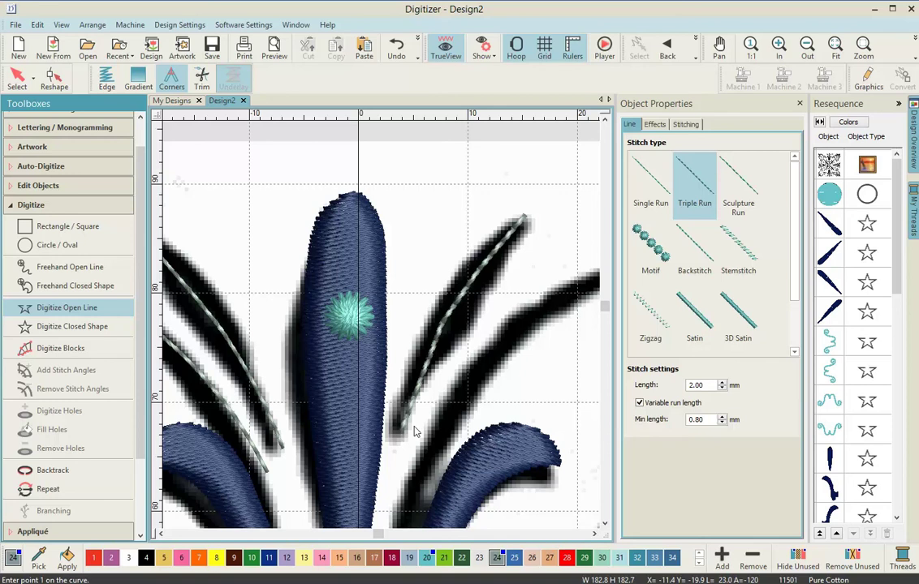
- Digitize a Triple Run line along the top motif's outer right stroke, from about X 29, Y 82 to X 6, Y 64 mm
scroll(341, 292, "down", 1)
left_click(443, 287)
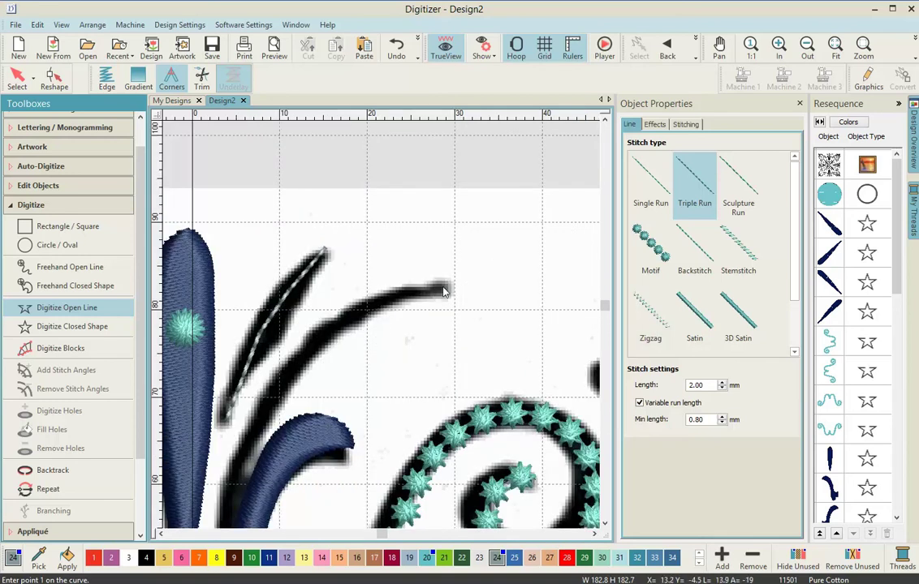
left_click(381, 300)
left_click(312, 346)
left_click(271, 402)
left_click(216, 399)
key("Return")
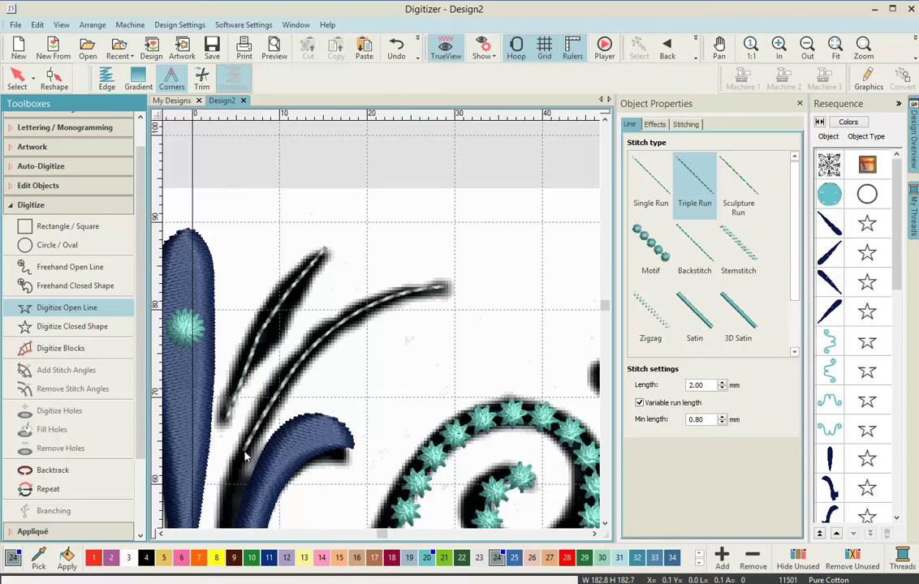
scroll(81, 406, "down", 2)
scroll(354, 383, "down", 1)
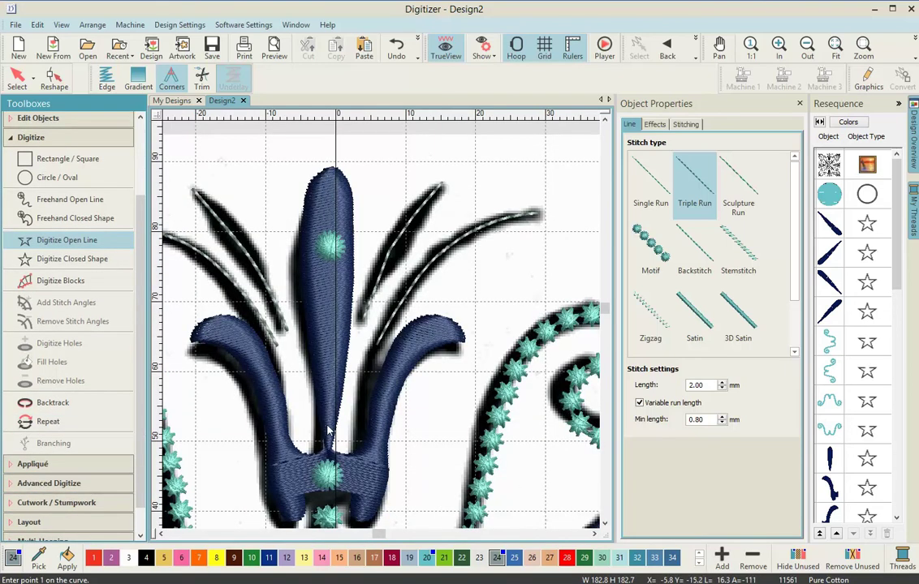
scroll(365, 313, "down", 1)
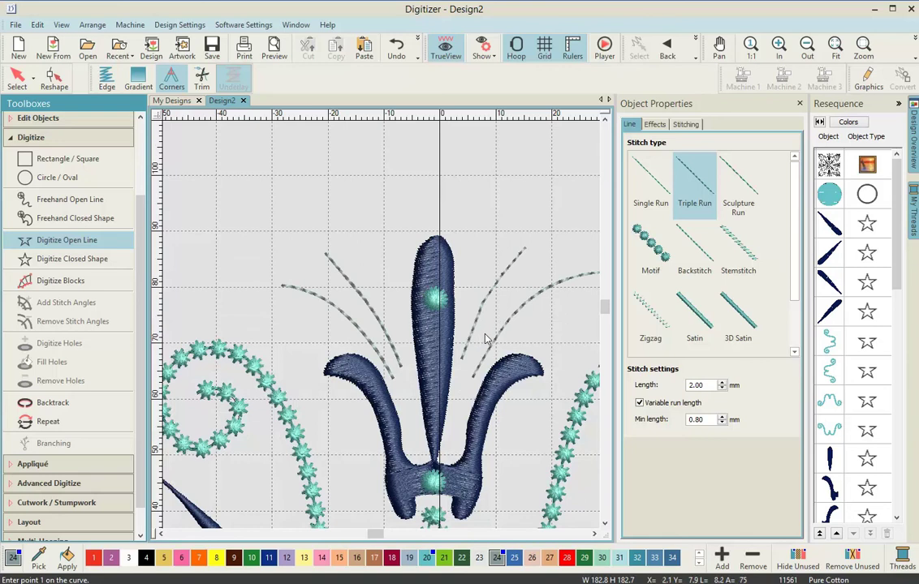
- Remove the two middle control points from the top motif's inner right Triple Run line
scroll(428, 302, "down", 1)
scroll(388, 312, "up", 1)
scroll(381, 328, "up", 1)
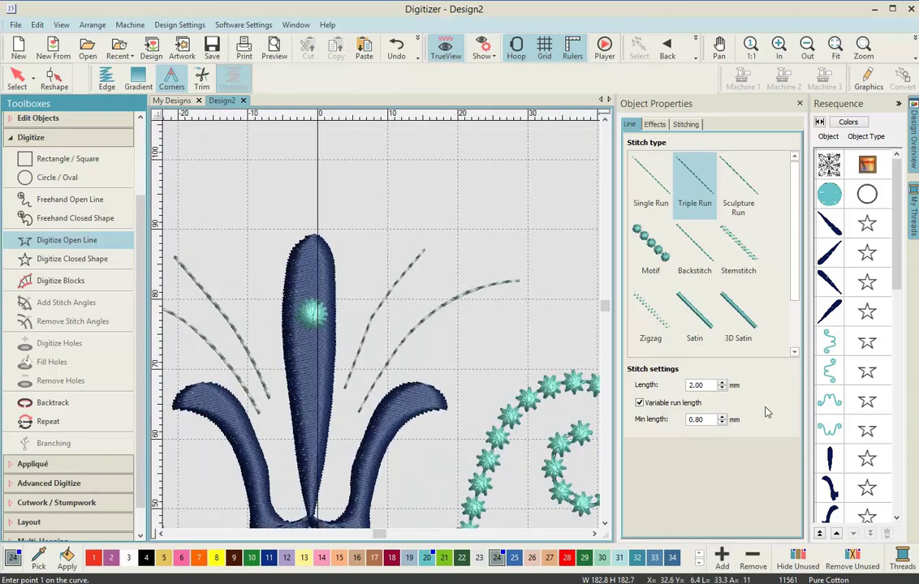
scroll(893, 285, "down", 10)
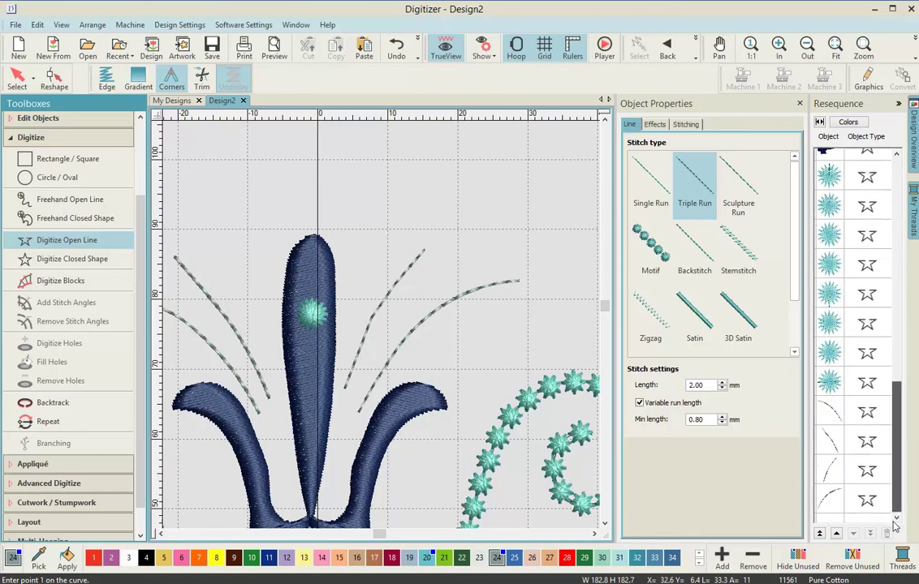
left_click(833, 459)
left_click(831, 461)
left_click(826, 462)
left_click(821, 464)
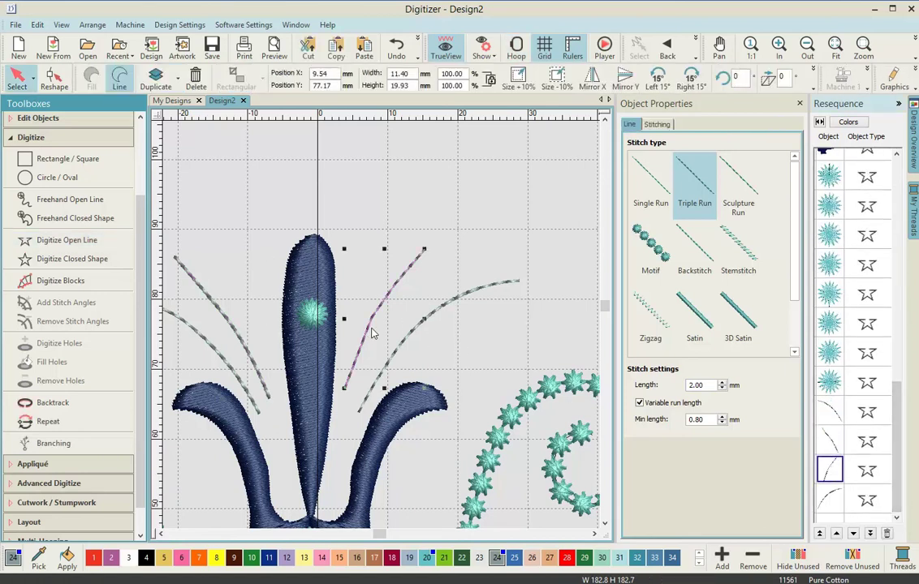
scroll(373, 329, "up", 1)
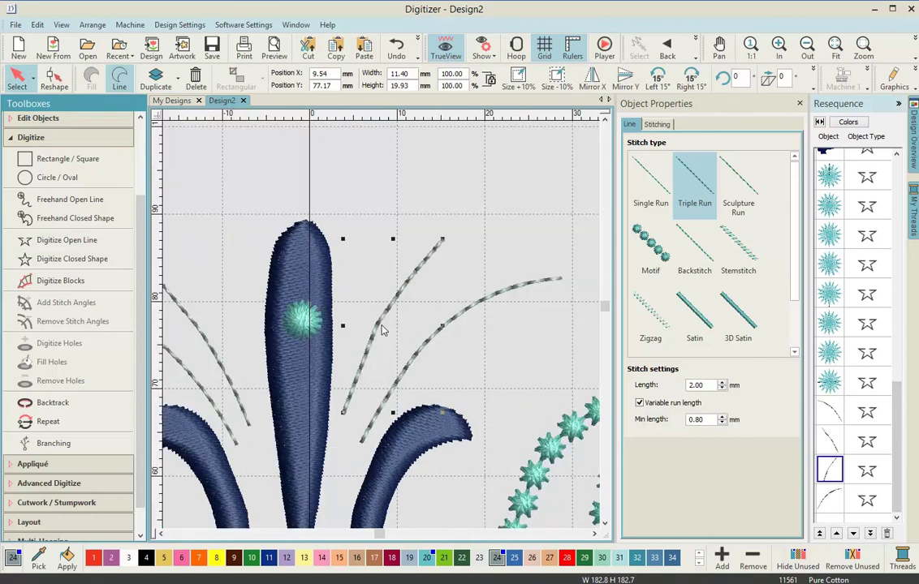
left_click(53, 80)
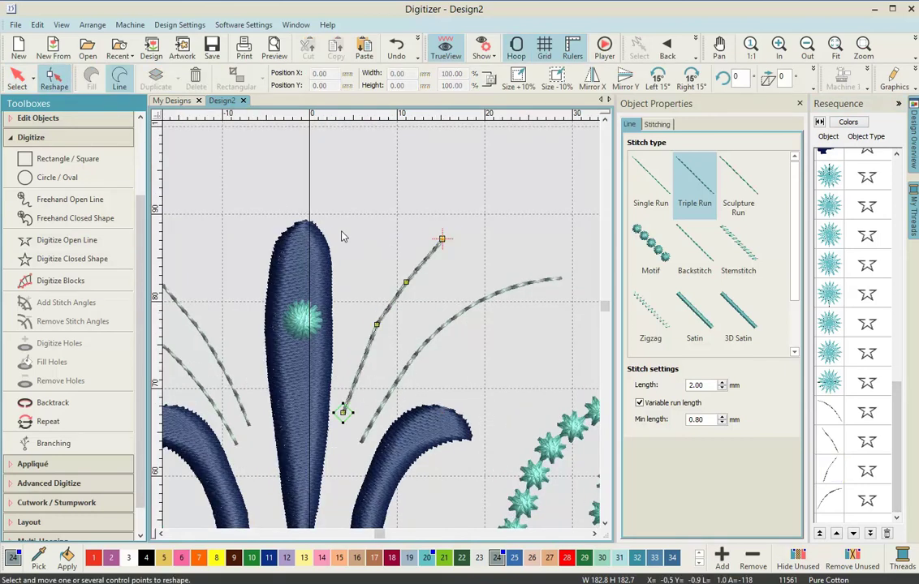
left_click(375, 325)
key("Delete")
left_click(405, 281)
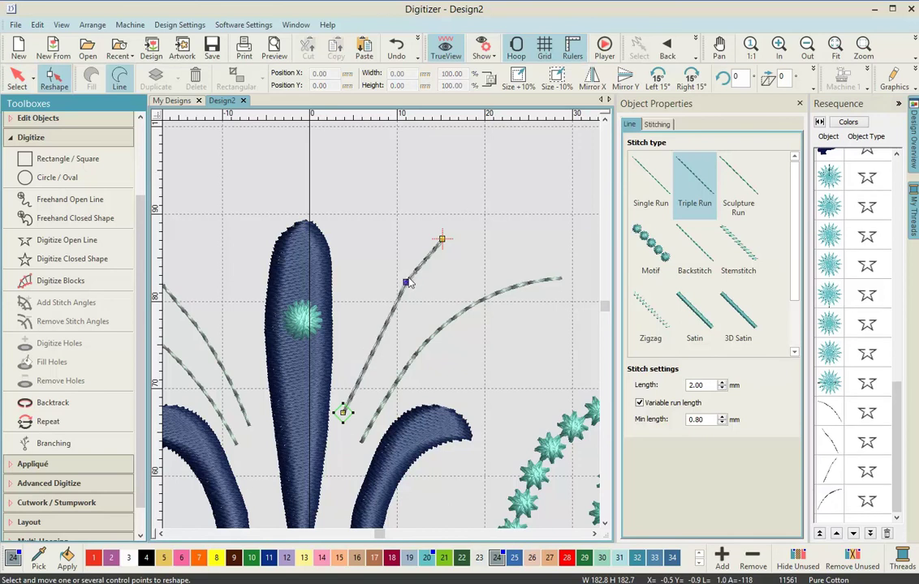
key("Delete")
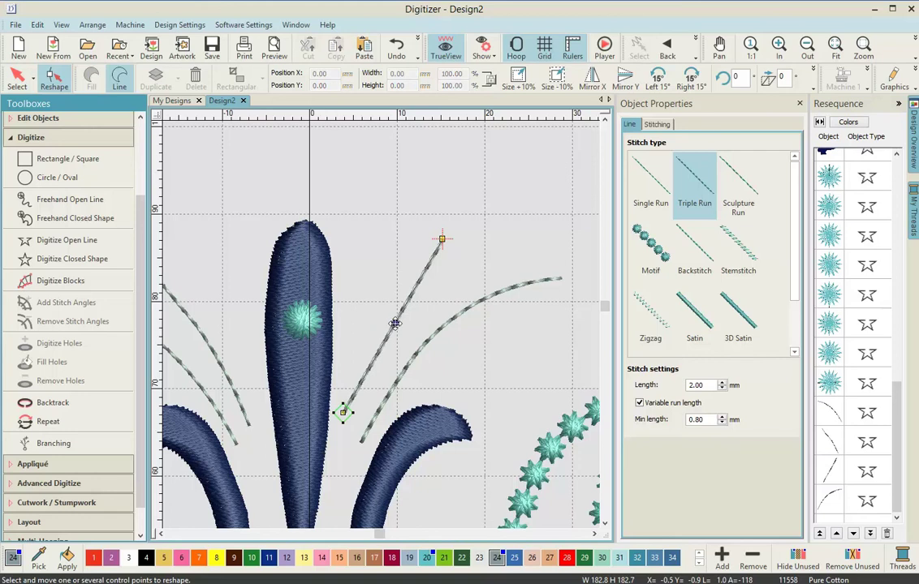
- Curve the inner right Triple Run line smoothly by moving its single middle control point to about X 9, Y 78 mm
left_click_drag(394, 324, 388, 321)
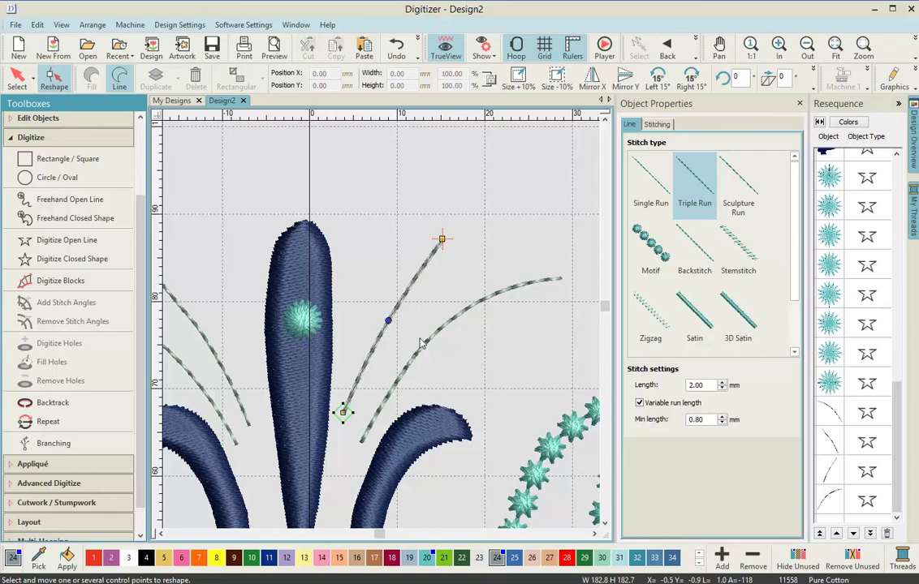
scroll(425, 338, "down", 2)
scroll(381, 328, "down", 1)
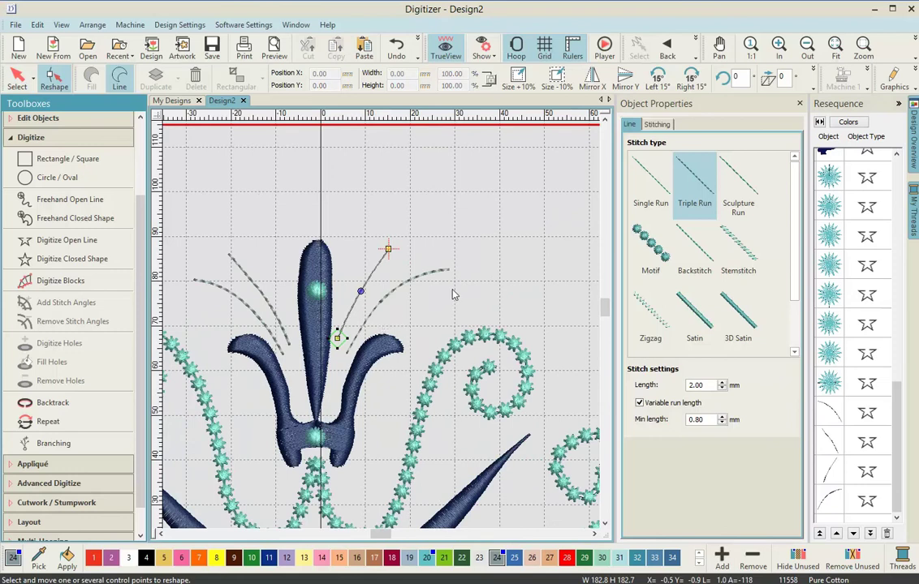
scroll(438, 375, "down", 1)
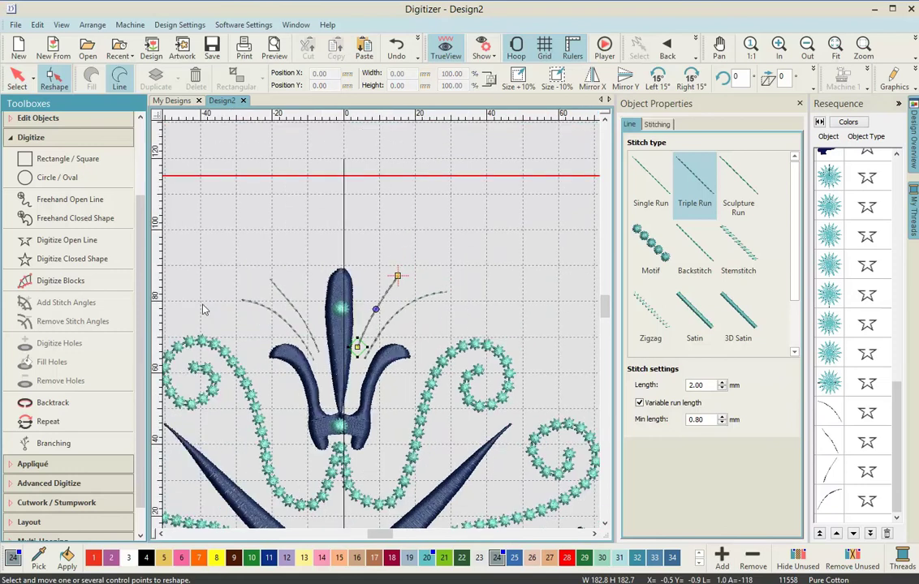
left_click(16, 77)
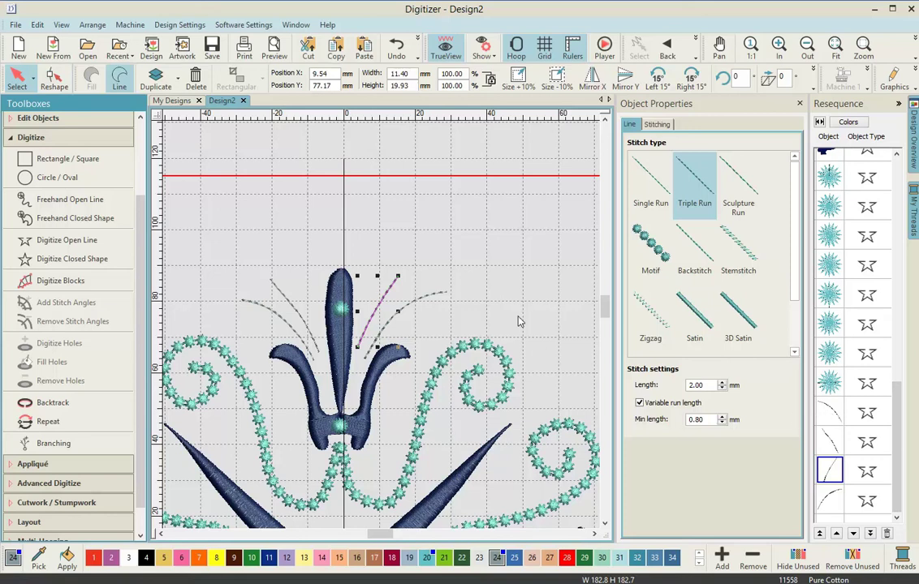
key("Escape")
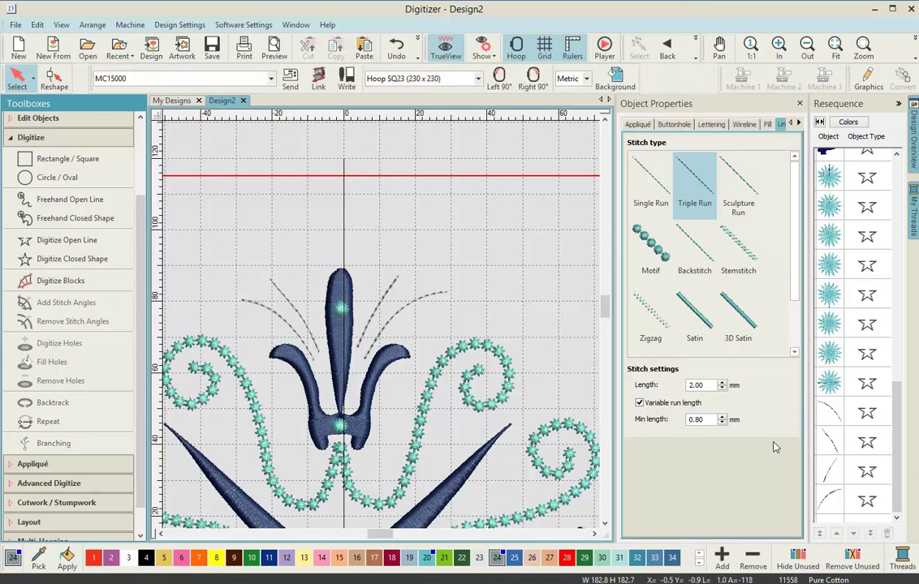
- Mirror-copy the top motif's four Triple Run lines vertically onto the bottom motif, using the centre circle as the reference point
left_click(830, 412)
key("shift+Down")
key("shift+Down")
key("shift+Down")
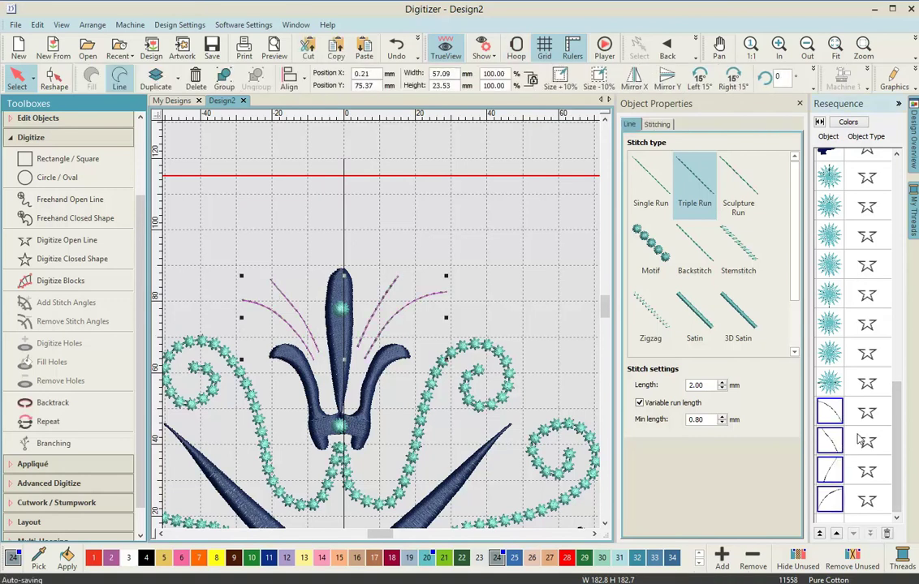
scroll(382, 330, "down", 5)
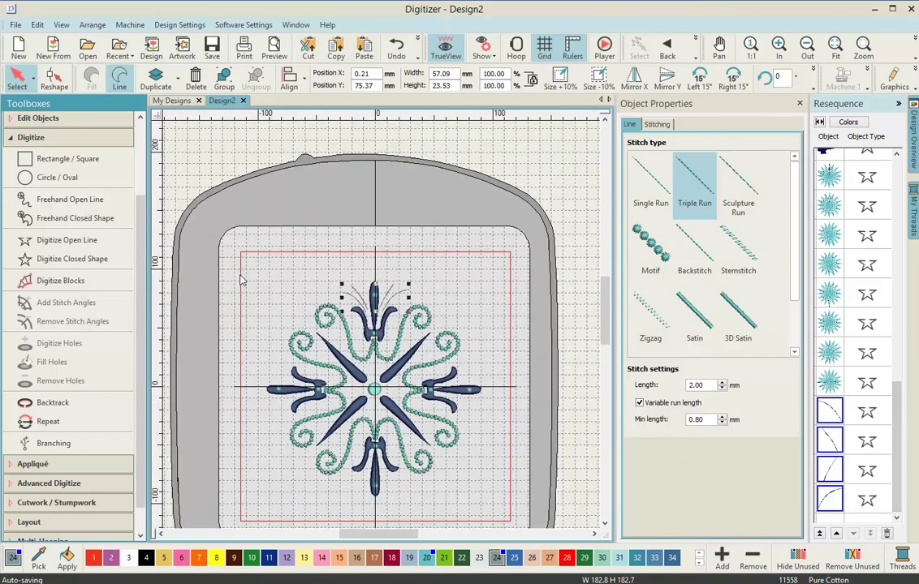
left_click(24, 137)
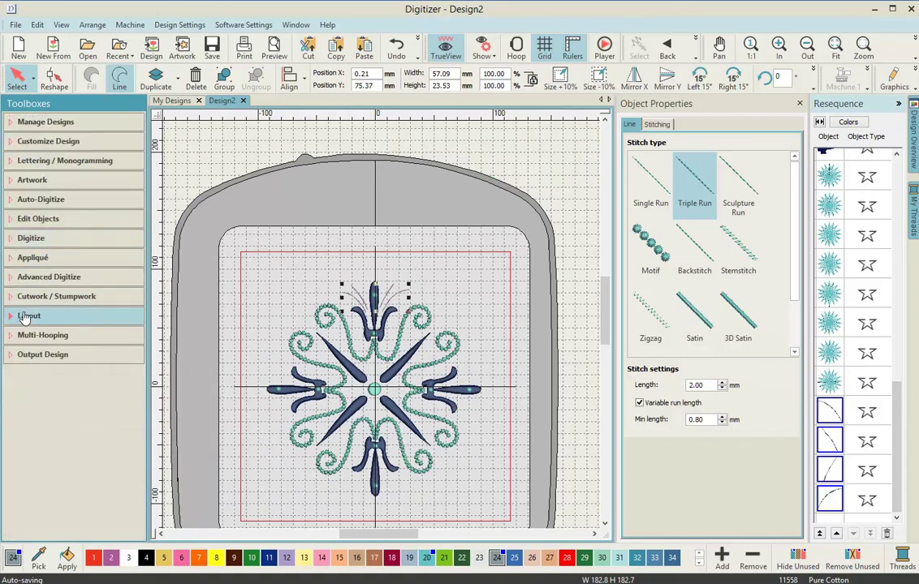
left_click(24, 317)
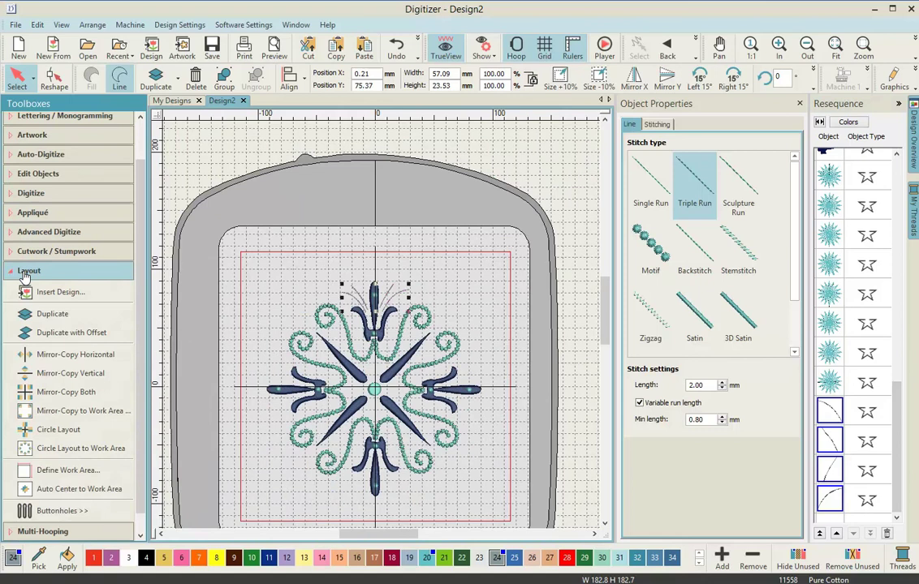
left_click(90, 371)
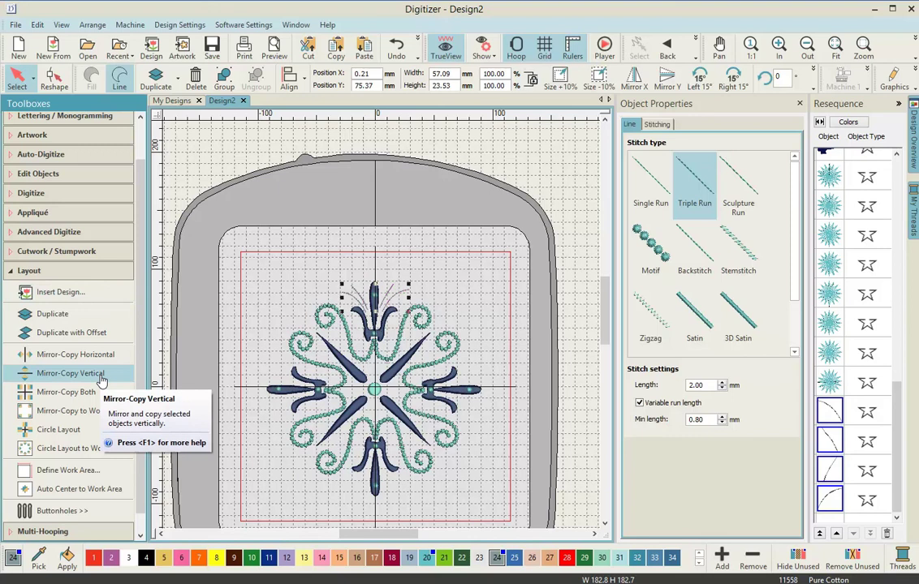
left_click(101, 376)
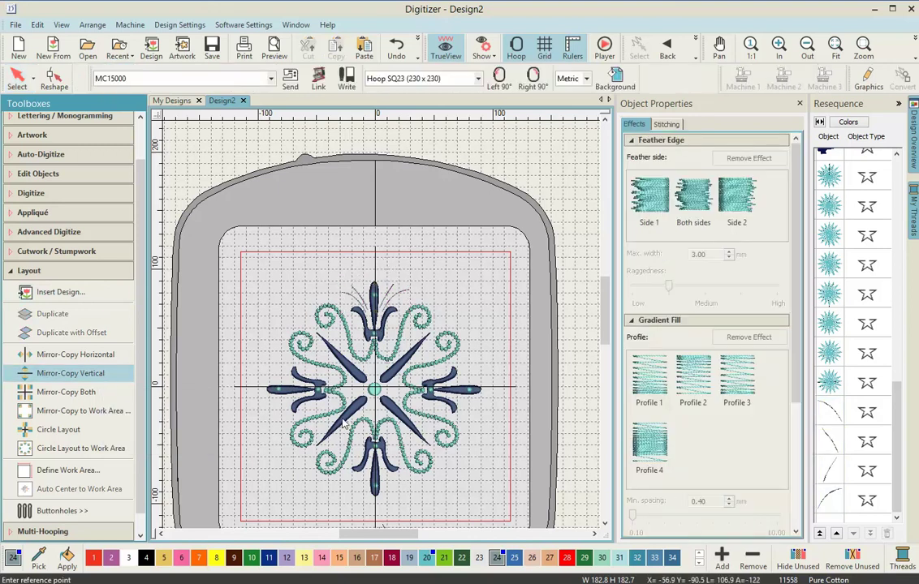
left_click(374, 390)
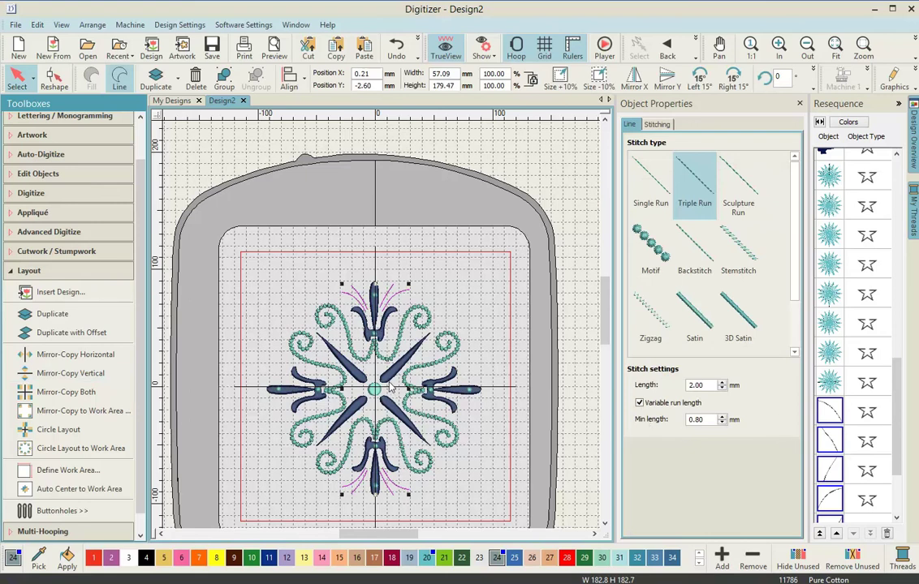
- Duplicate the top and bottom Triple Run lines and rotate the copies 90 degrees onto the left and right motifs
left_click(46, 318)
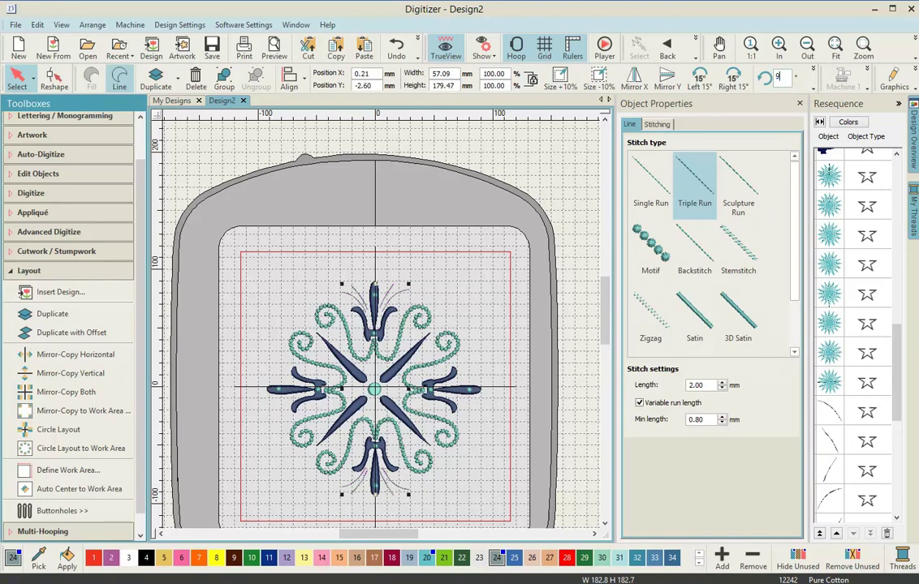
key("Return")
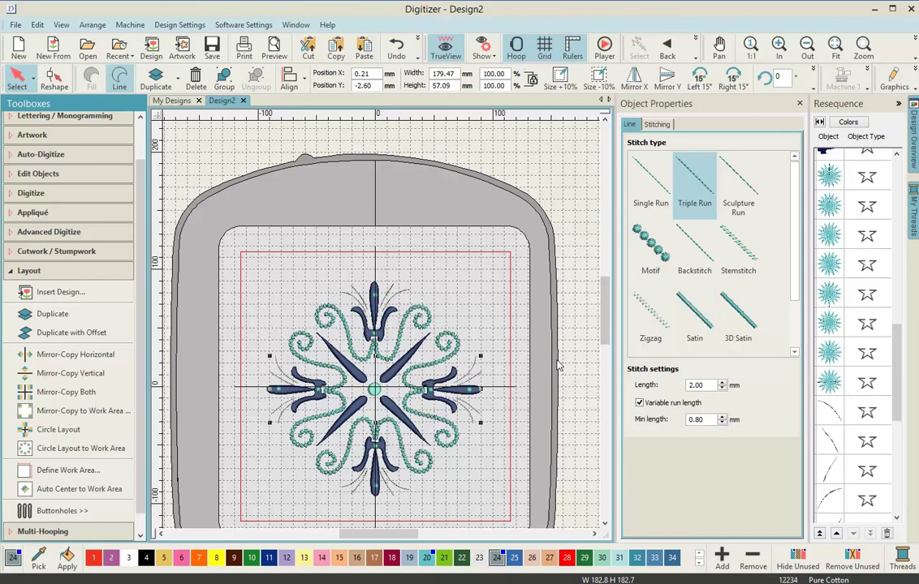
scroll(382, 330, "up", 1)
scroll(382, 331, "up", 1)
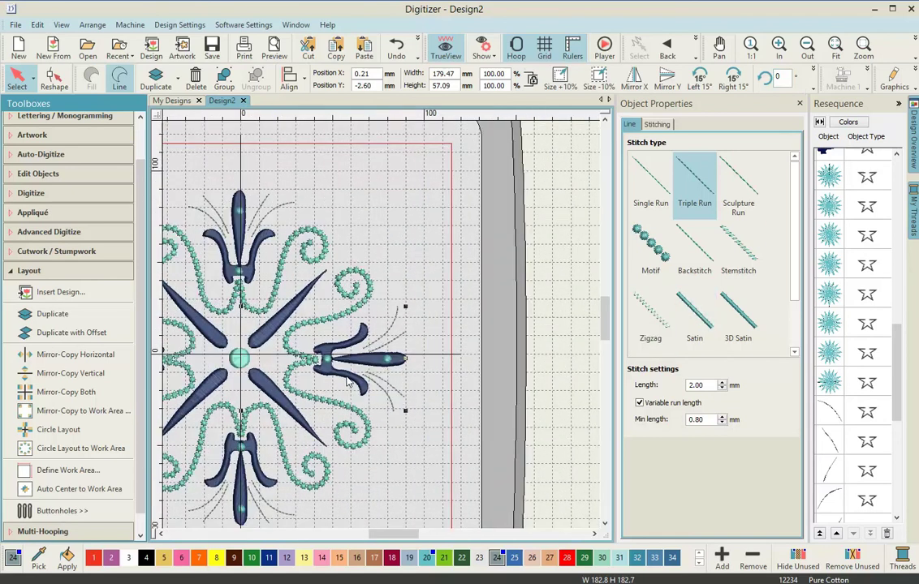
scroll(347, 382, "up", 1)
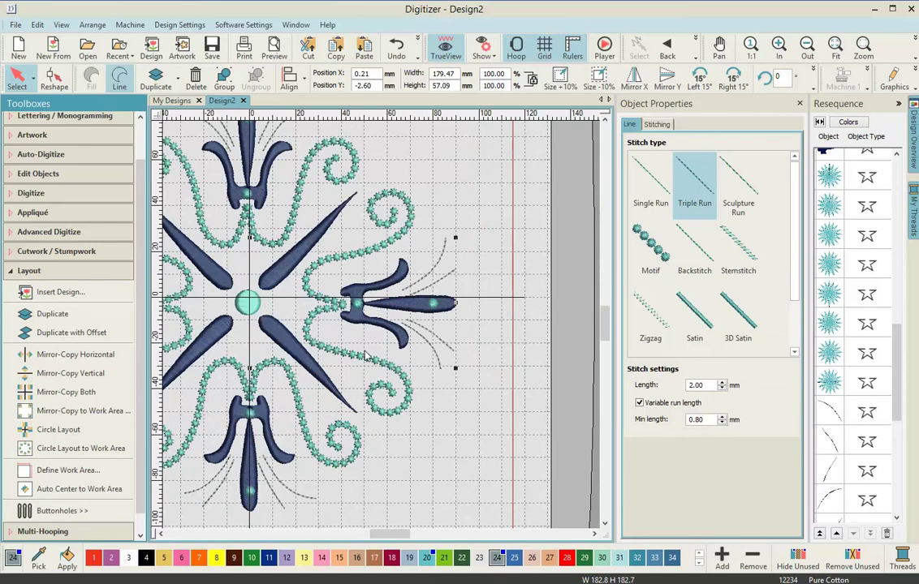
scroll(324, 313, "down", 1)
scroll(189, 294, "up", 1)
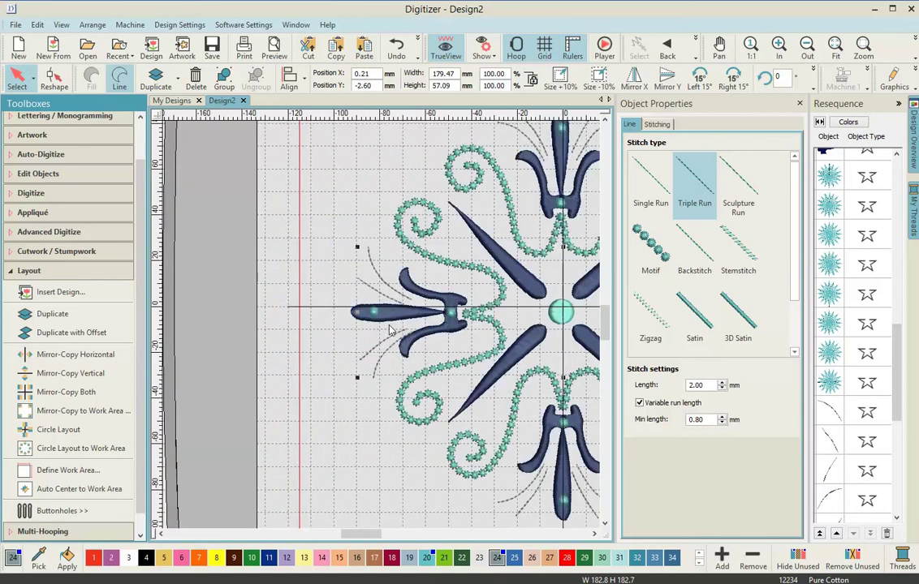
scroll(349, 292, "down", 1)
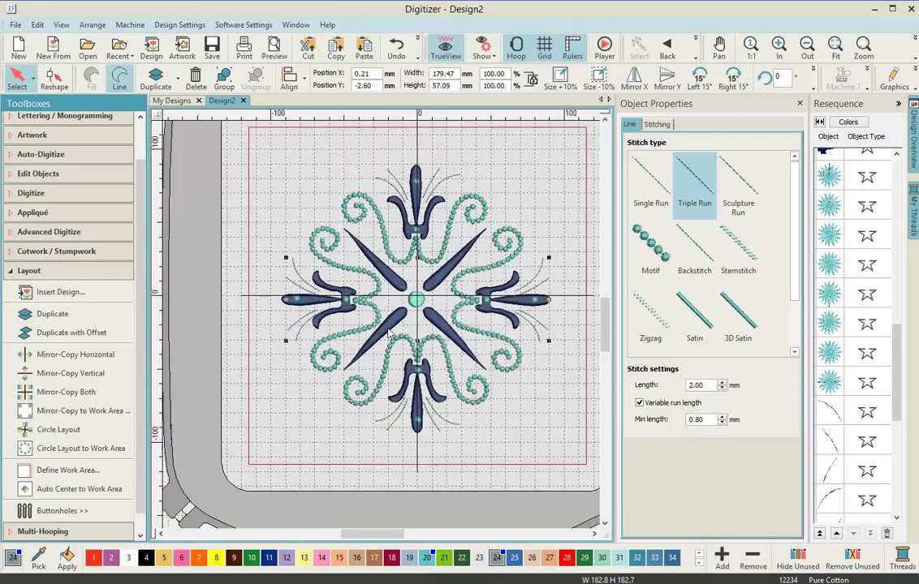
left_click(547, 431)
scroll(529, 475, "right", 1)
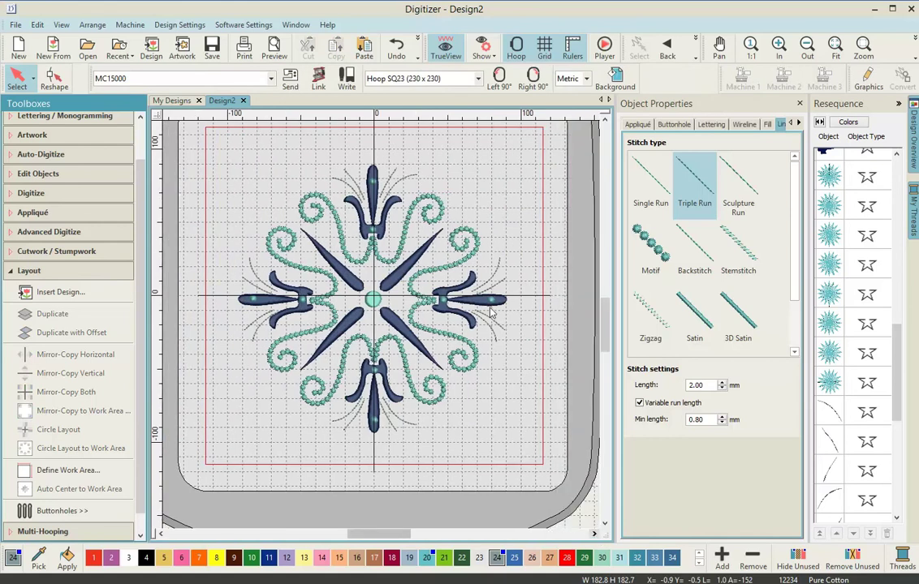
- Rotate all embroidery objects of the design together by 45 degrees
scroll(542, 187, "up", 1)
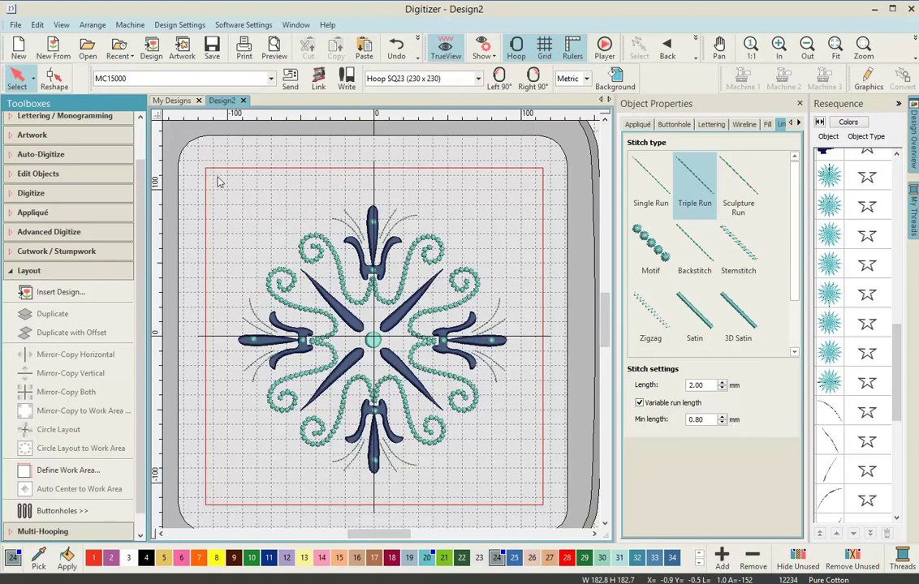
left_click(37, 26)
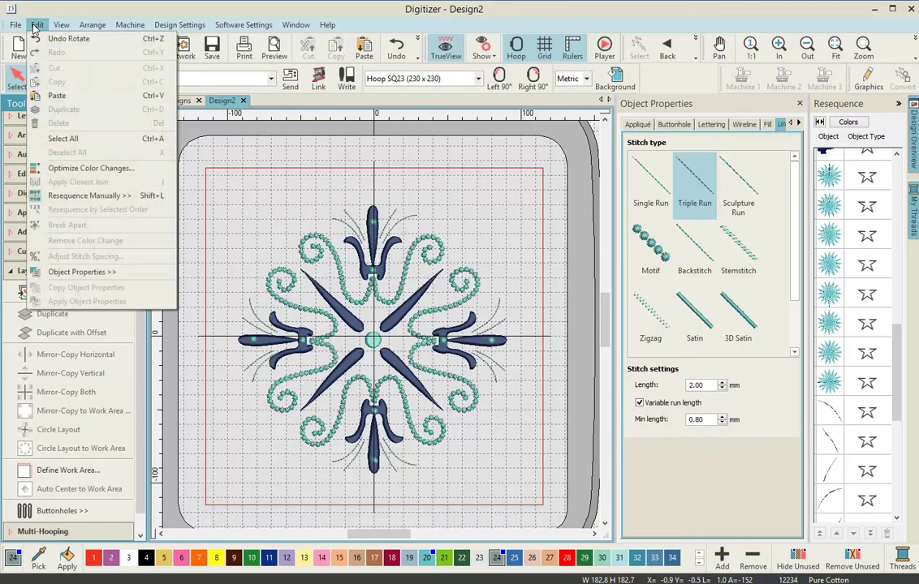
left_click(65, 139)
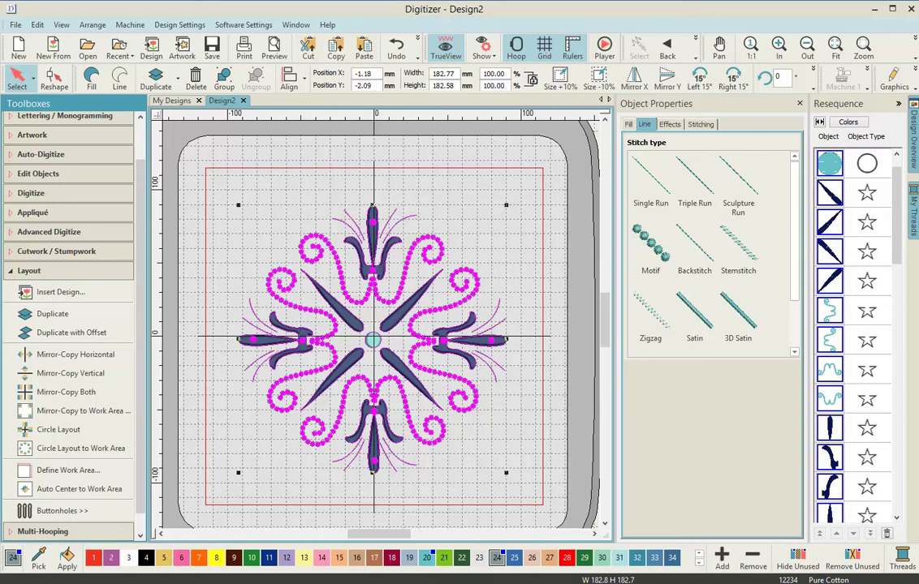
left_click(785, 78)
type("45")
key("Return")
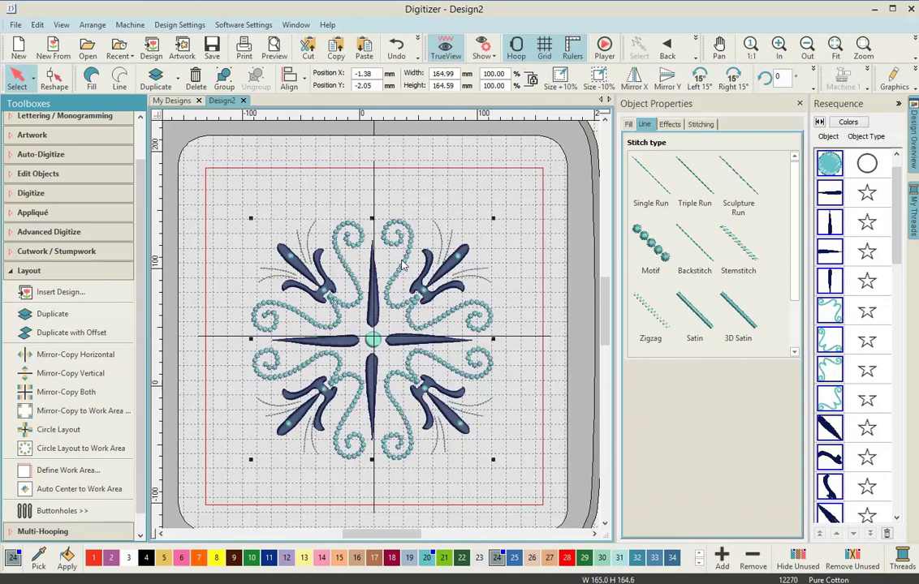
scroll(358, 237, "down", 1)
scroll(385, 331, "up", 1)
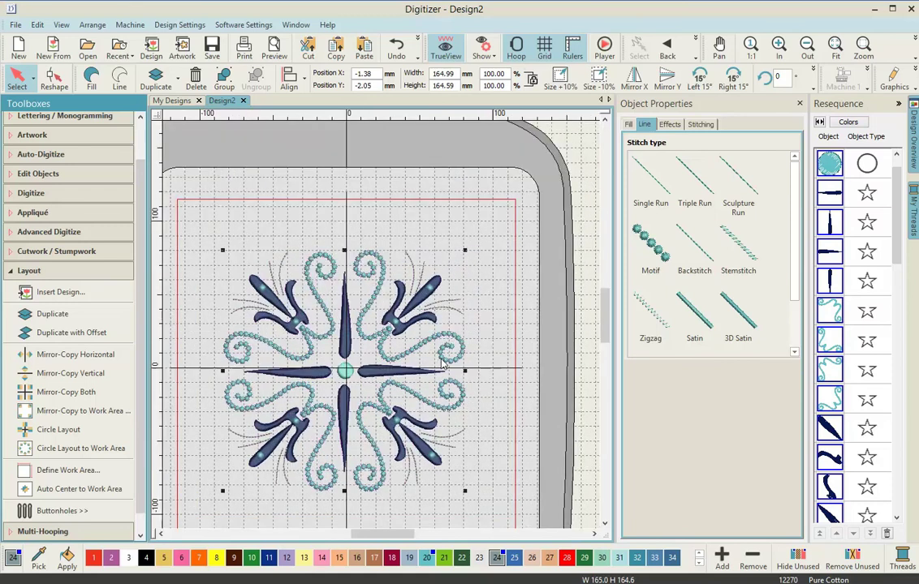
left_click(487, 350)
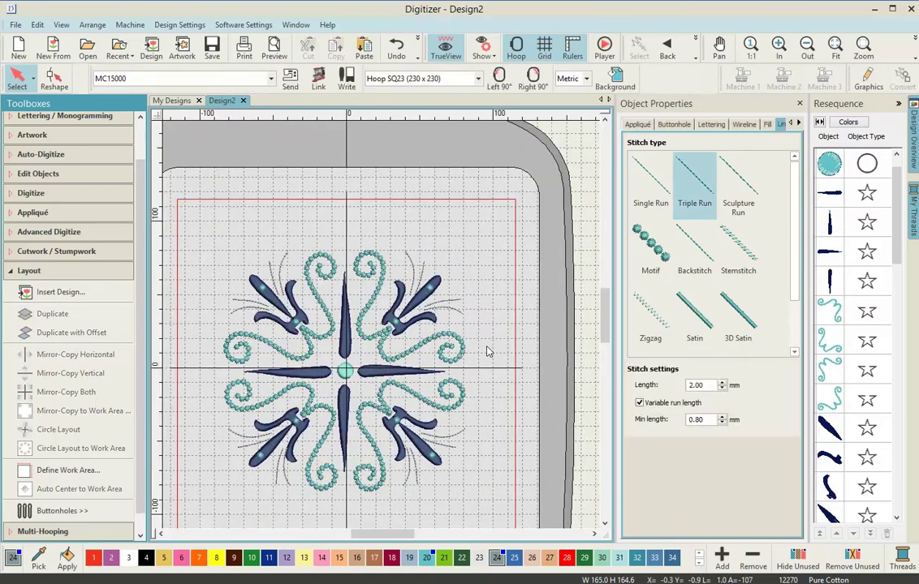
- Save the design under the name Quilt Block 1 as an EMB file in the My Designs folder
left_click(15, 26)
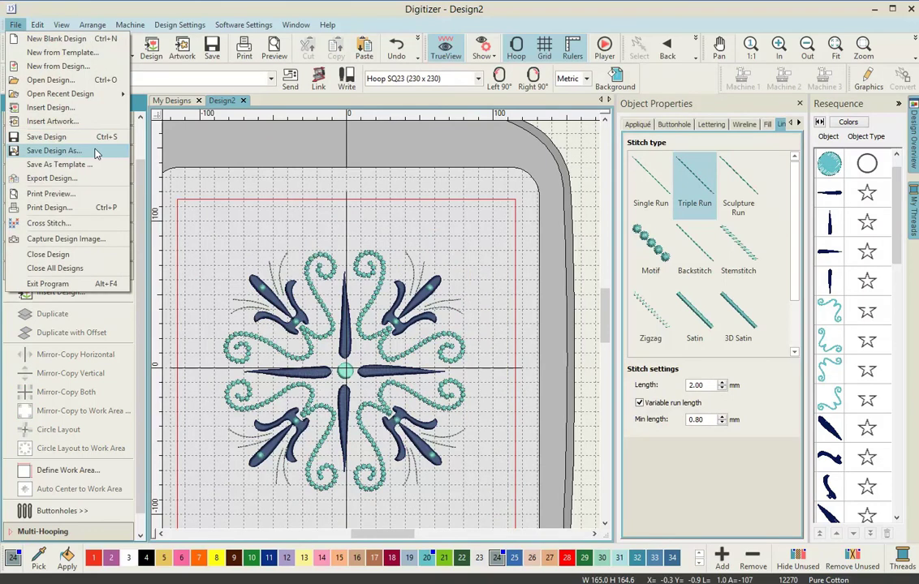
left_click(54, 151)
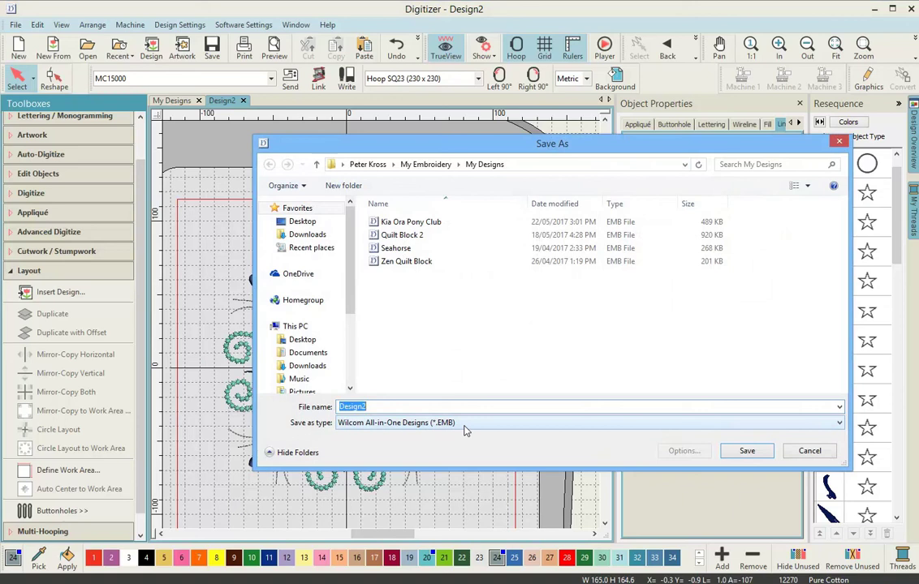
key("BackSpace")
type("Quilt Block 1")
left_click(730, 451)
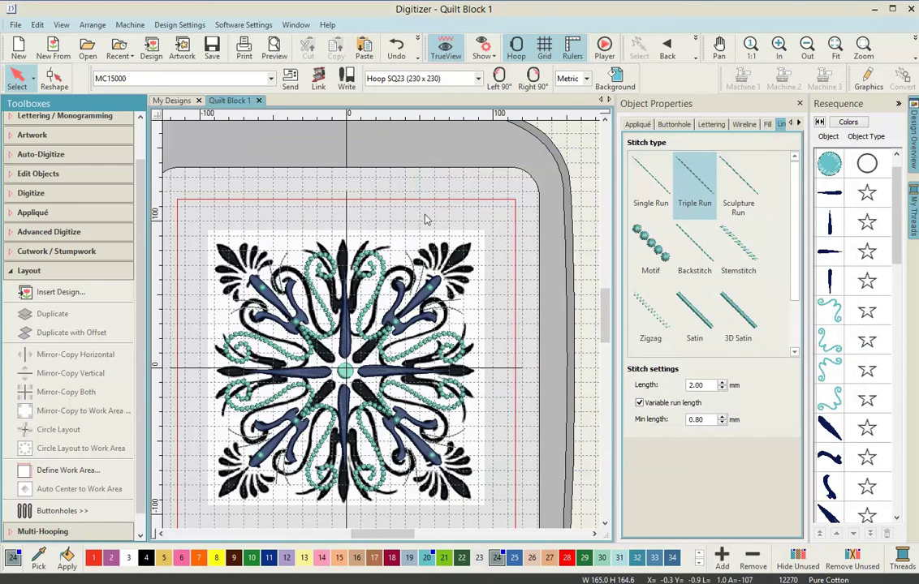
scroll(381, 328, "down", 1)
left_click_drag(604, 280, 604, 349)
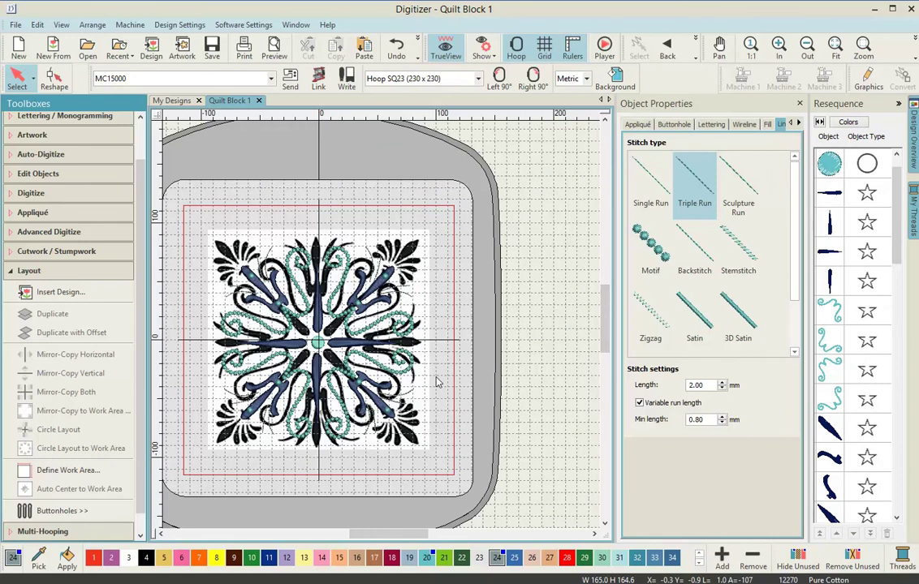